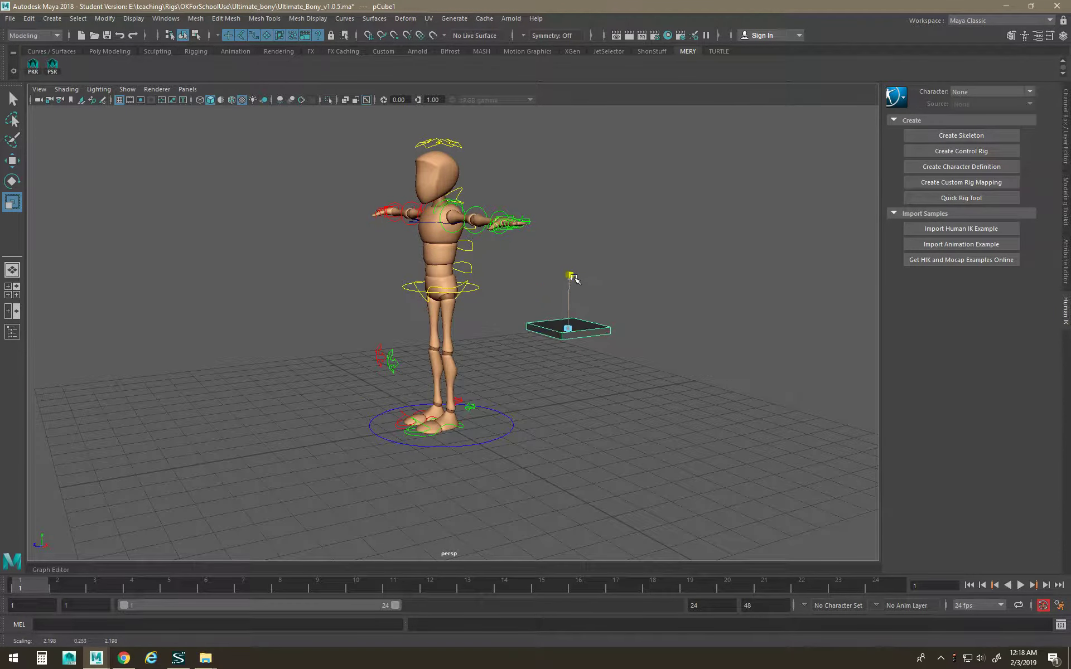
Create a polygon cube and move and scale it into a tall, thin leg beside the slab.
key(space)
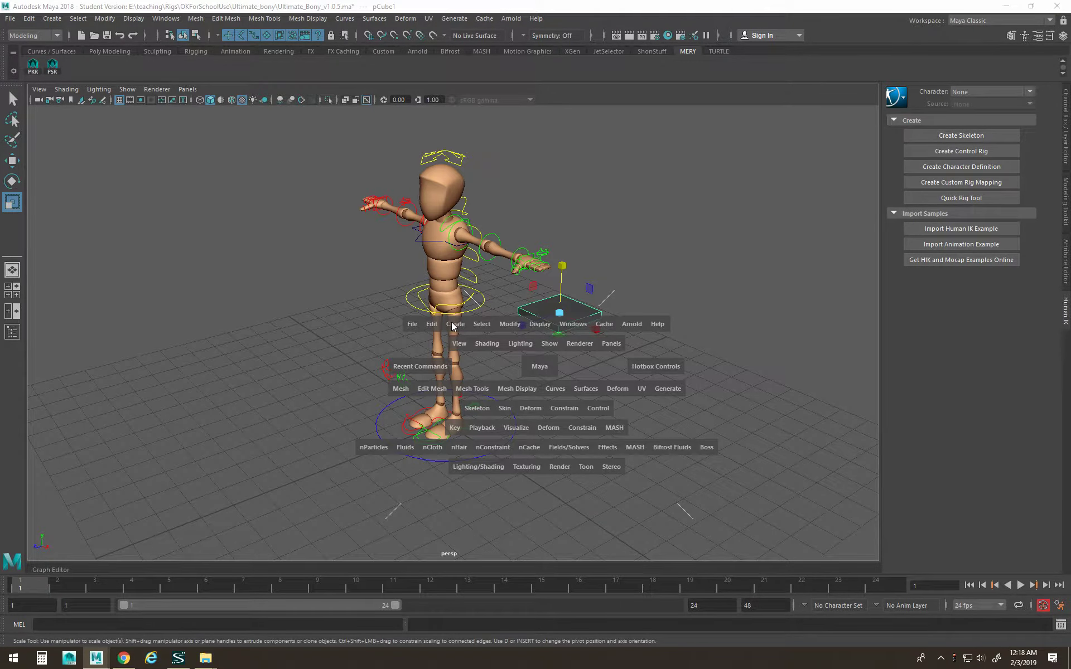
click(452, 326)
mouse_move(531, 367)
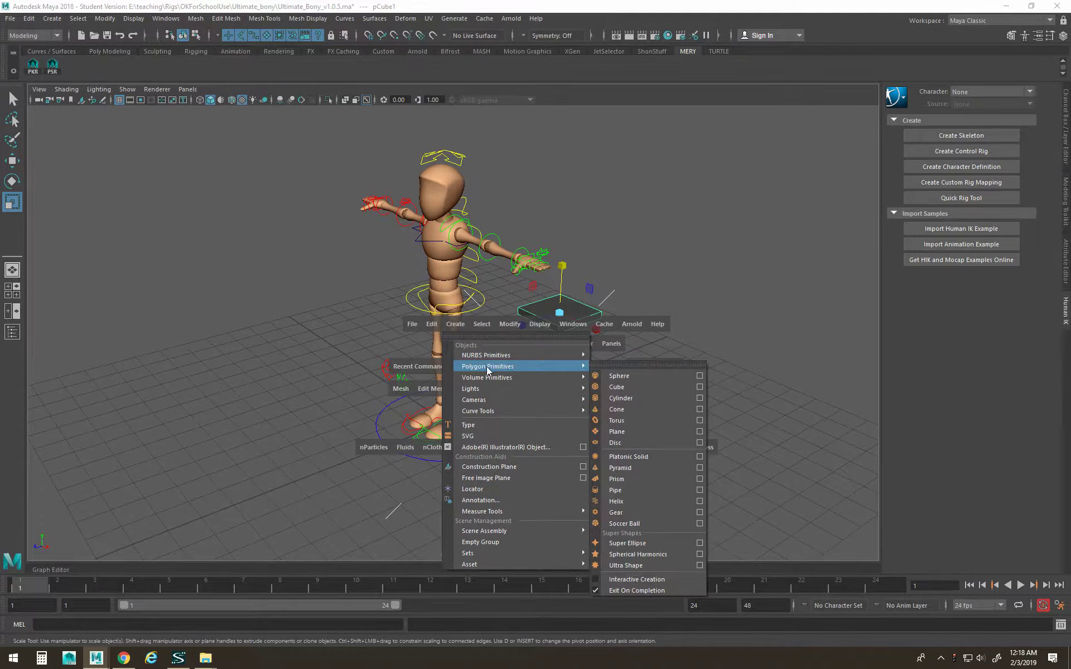
click(626, 386)
key(w)
alt+drag(576, 408, 544, 381)
key(r)
click(561, 320)
key(ctrl+z)
Duplicate the leg block twice with Ctrl+D and slide the copies into the seat's corners.
key(w)
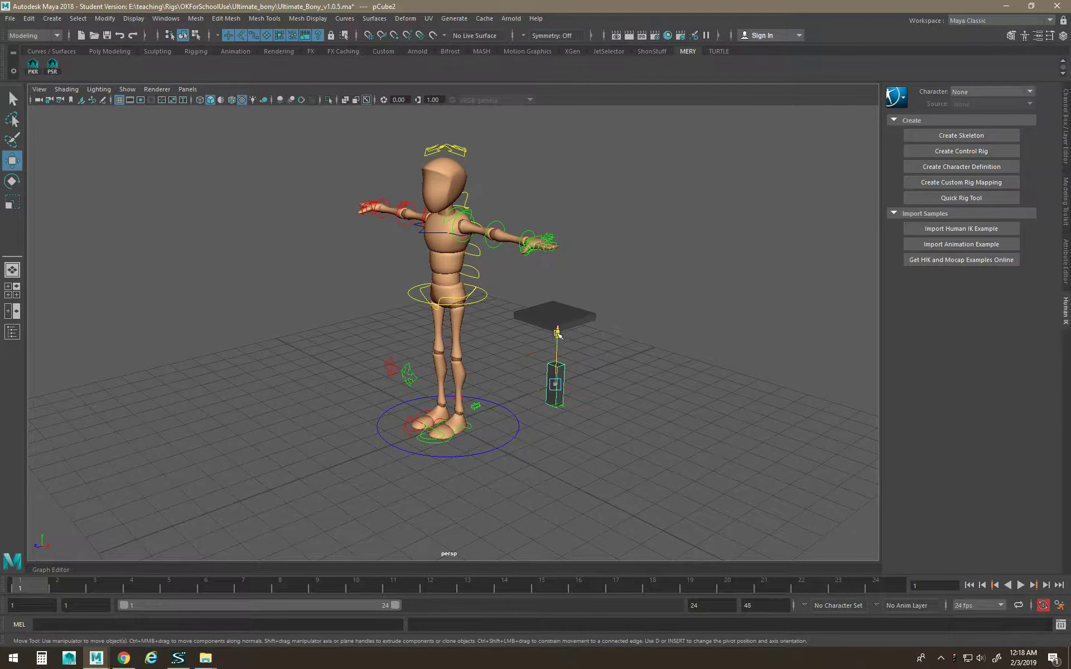
alt+drag(563, 295, 556, 357)
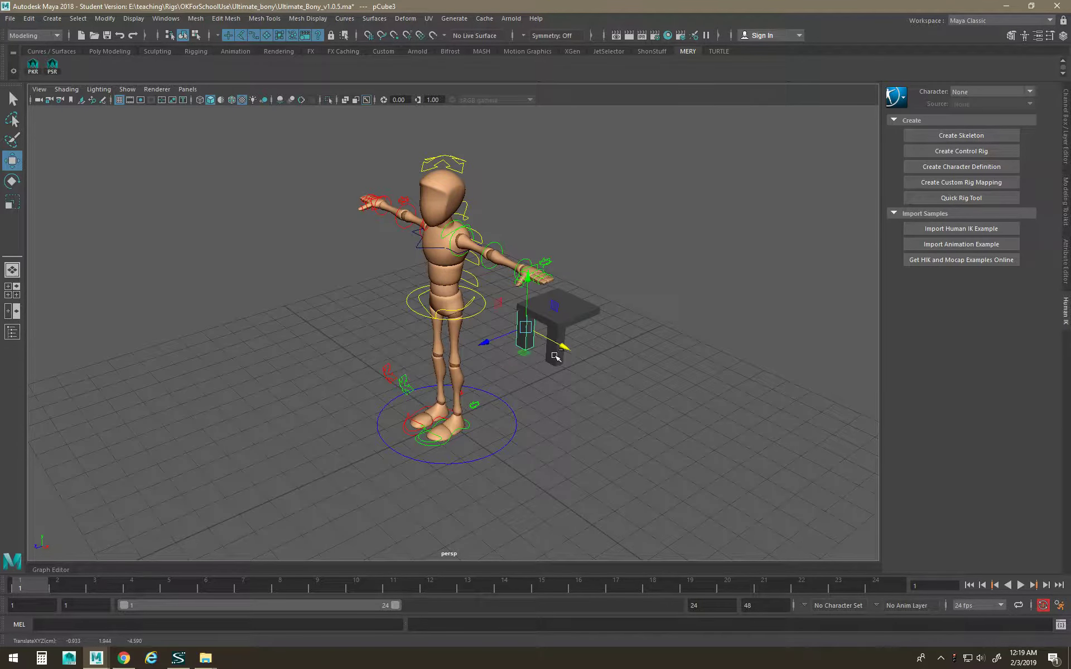
key(ctrl+d)
drag(496, 339, 523, 328)
alt+drag(636, 347, 415, 356)
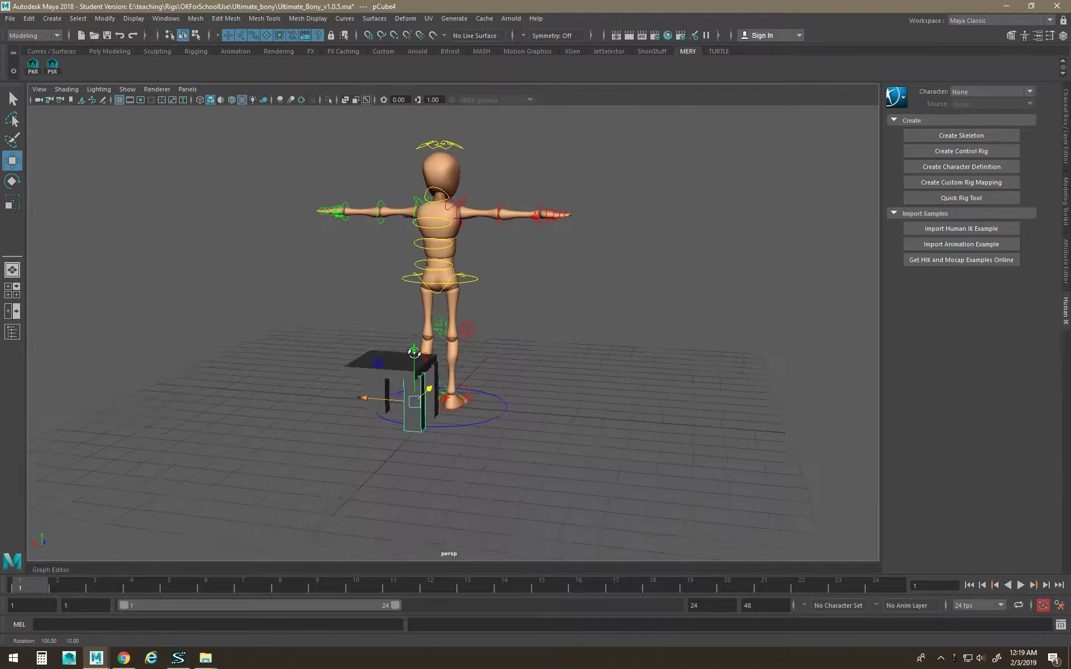
key(ctrl+d)
drag(390, 396, 555, 389)
Lower the table pieces, then rotate a plank upright and set it on the seat as the backrest.
drag(506, 290, 522, 347)
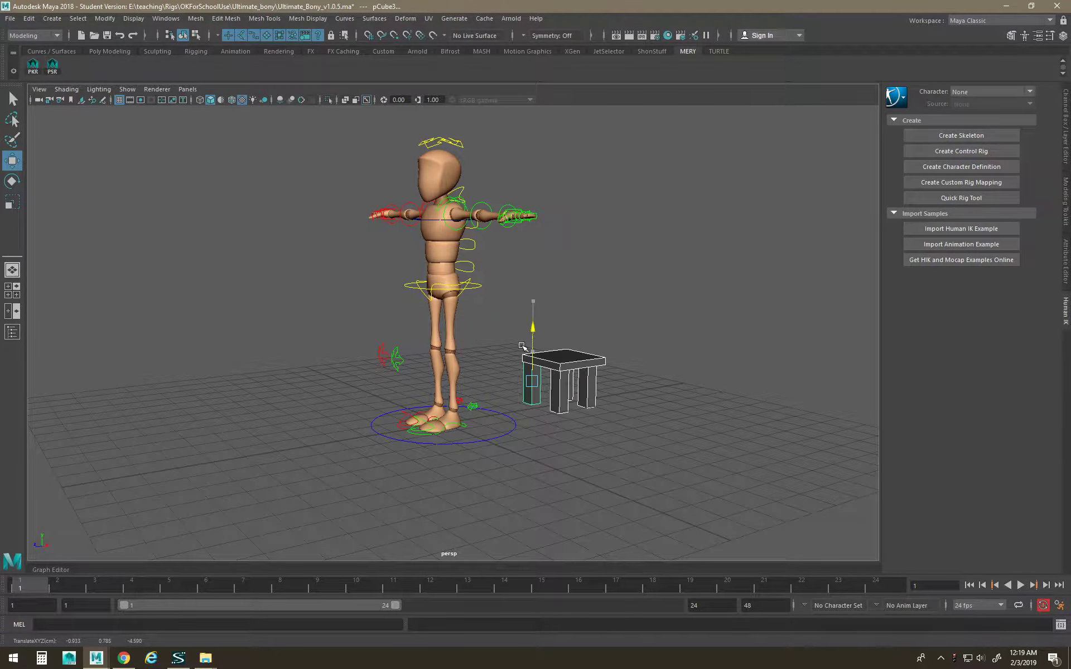
click(548, 357)
click(552, 358)
alt+drag(552, 358, 506, 336)
key(e)
alt+drag(504, 382, 558, 340)
key(w)
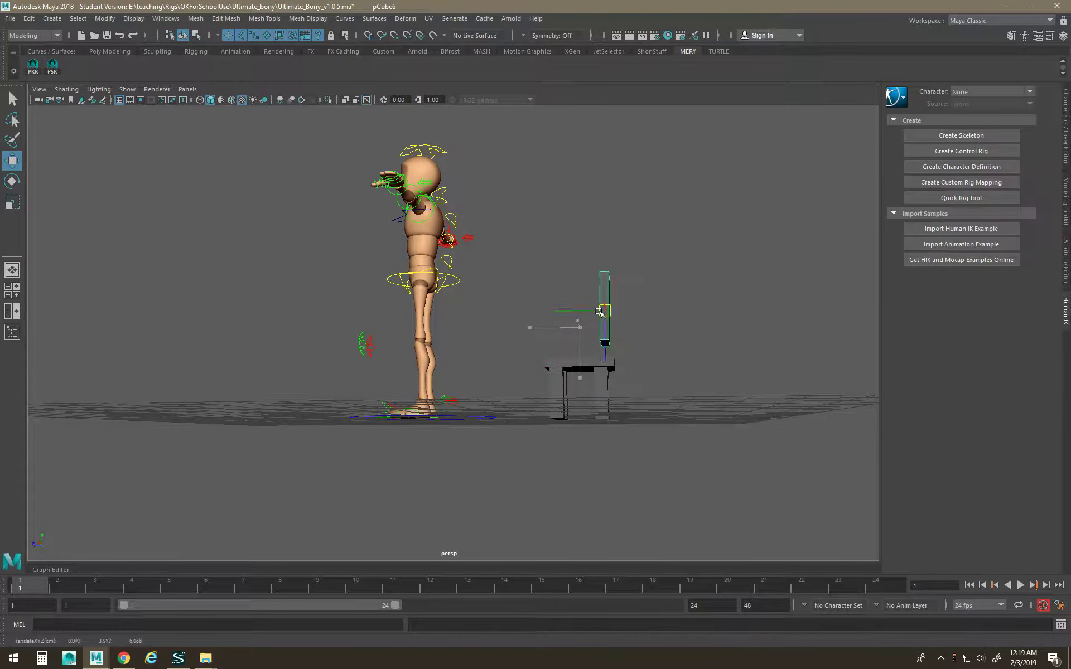
alt+drag(604, 293, 623, 354)
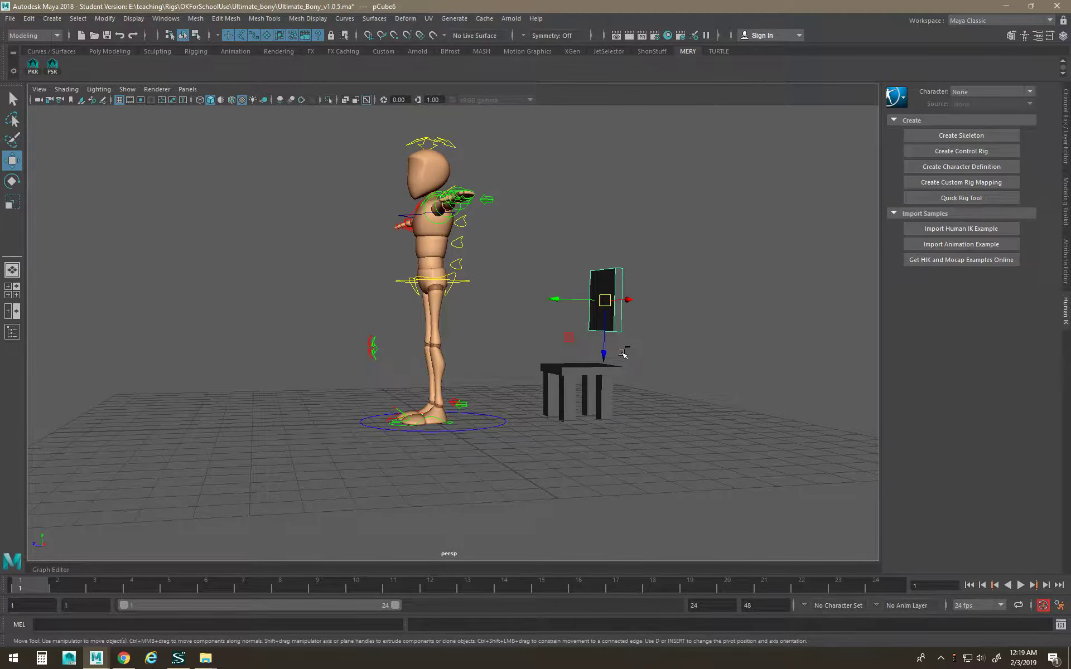
drag(604, 292, 601, 333)
Resize the backrest plank and Shift-drag a clone sideways to finish the backrest.
key(r)
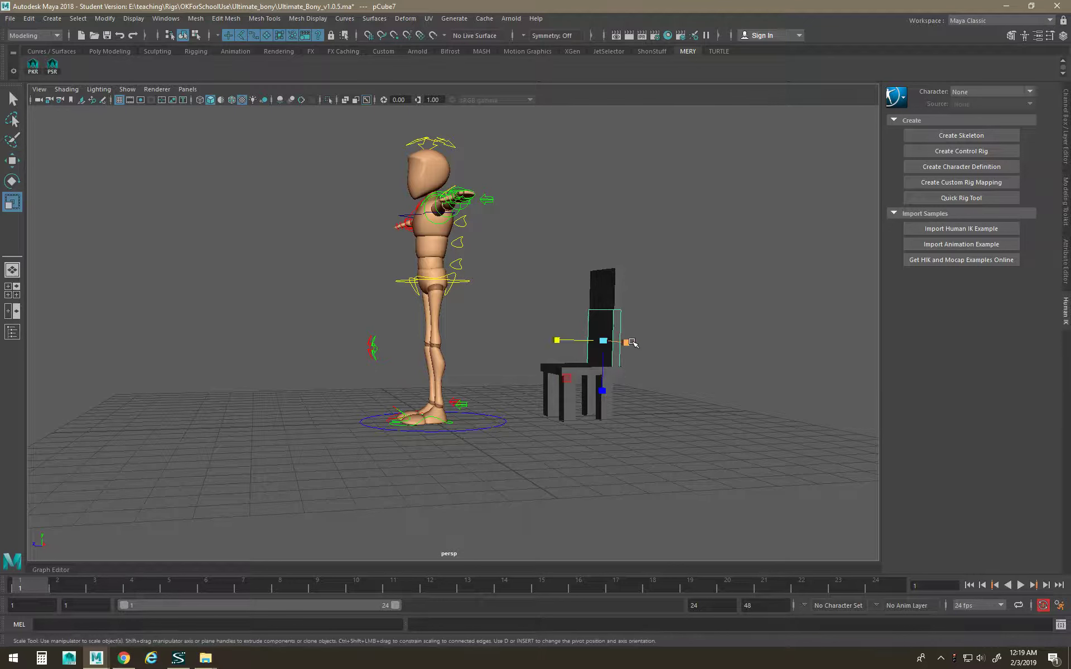
alt+drag(628, 346, 595, 321)
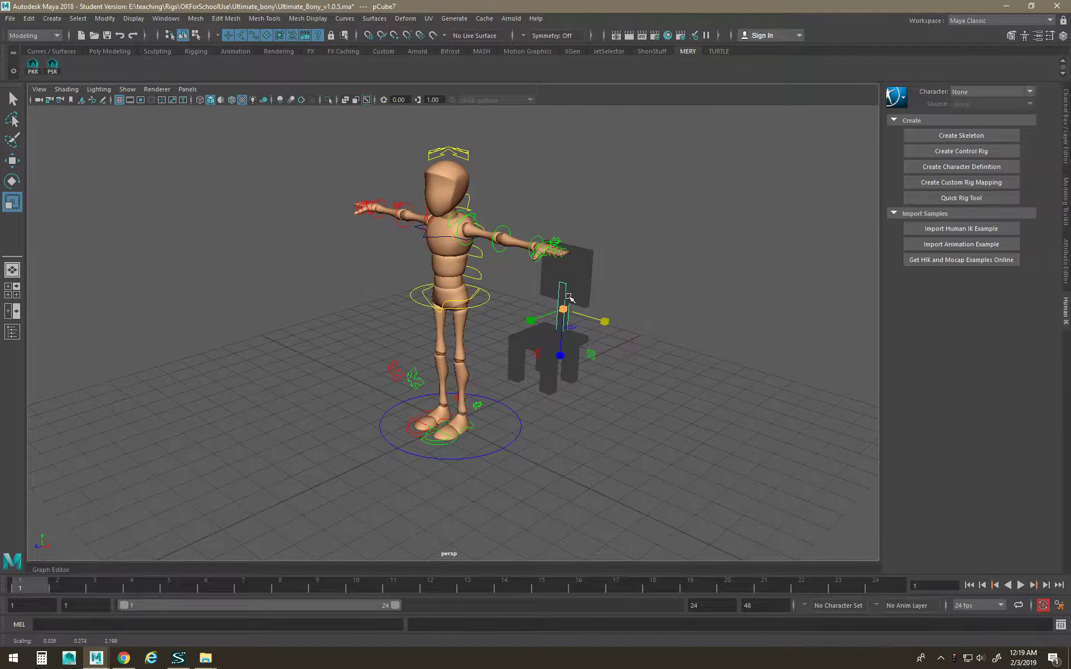
key(w)
mouse_move(589, 321)
shift+mouse_down()
mouse_move(611, 331)
mouse_move(535, 312)
shift+mouse_up()
click(695, 444)
alt+drag(663, 446, 610, 457)
alt+middle_drag(609, 457, 514, 437)
mouse_move(514, 438)
alt+mouse_down()
mouse_move(327, 430)
mouse_move(375, 416)
mouse_move(312, 280)
mouse_move(485, 433)
mouse_move(444, 441)
alt+mouse_up()
Open the Outliner and select the chair pieces pCube1 through pCube8.
key(space)
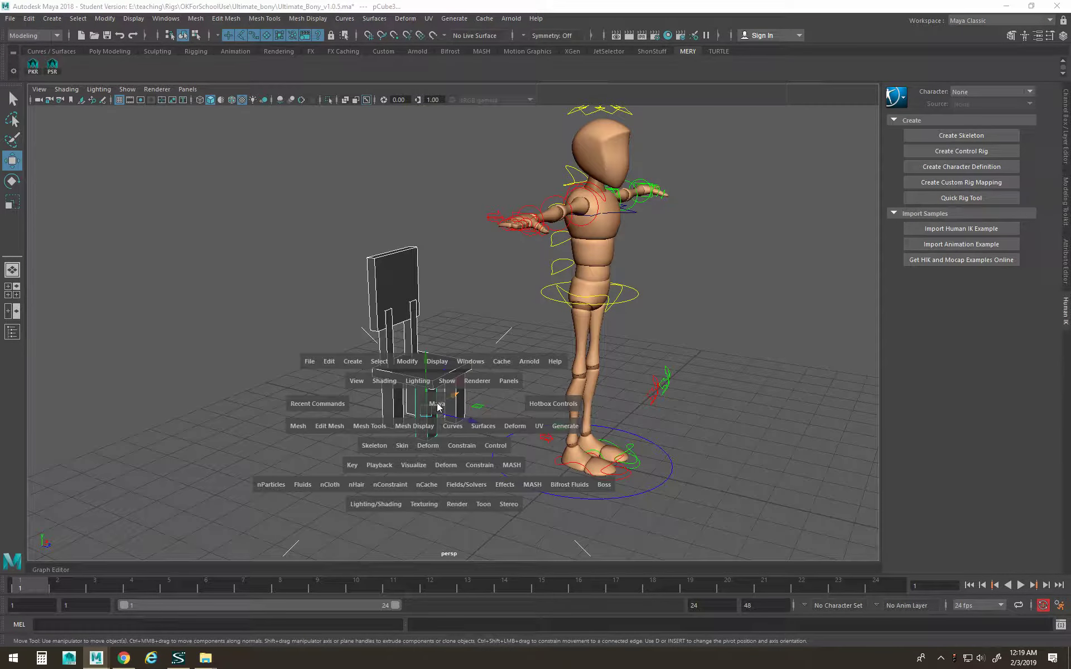
click(413, 435)
click(421, 431)
click(376, 404)
click(388, 396)
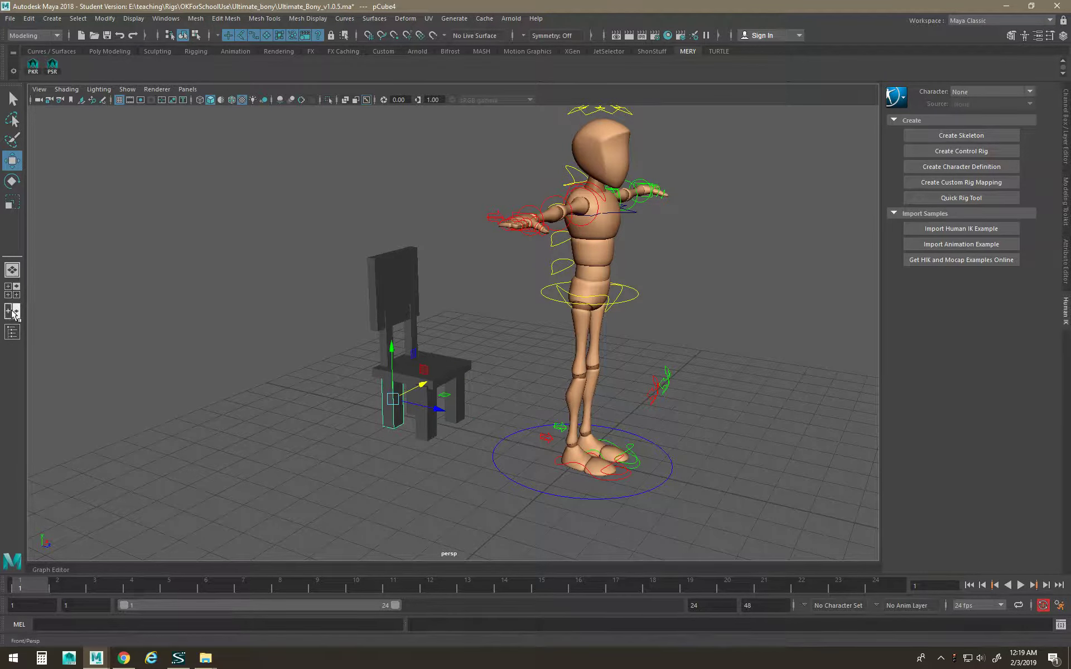
click(7, 335)
drag(172, 107, 103, 86)
click(112, 181)
shift+click(107, 259)
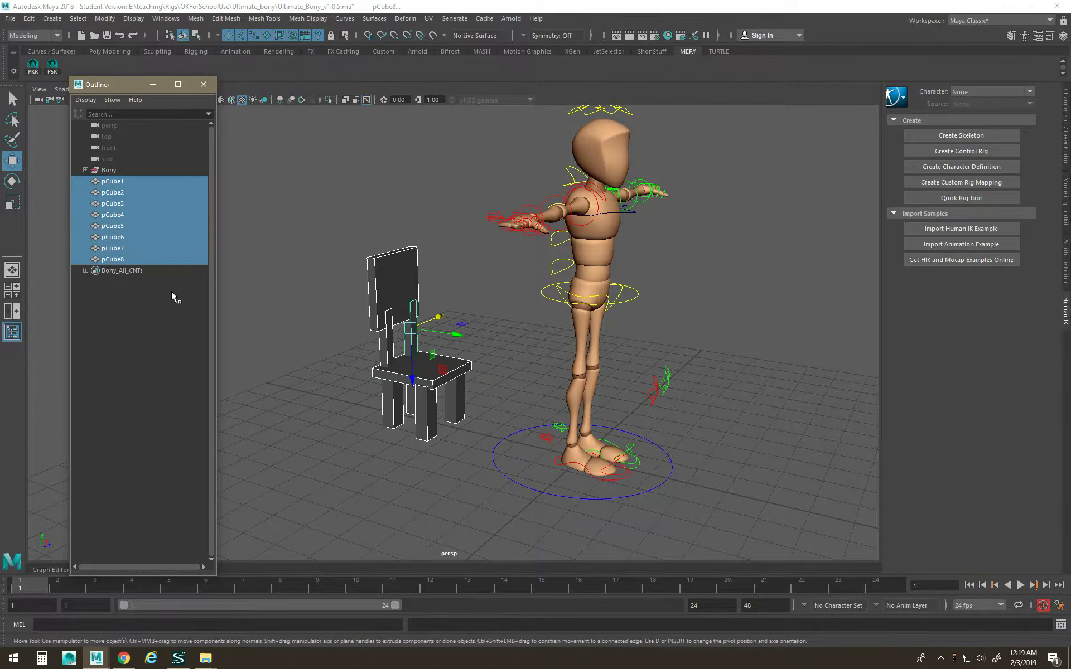
Combine the selected pieces with Mesh > Combine into one mesh, pCube9, and select it.
alt+drag(416, 342, 416, 385)
key(space)
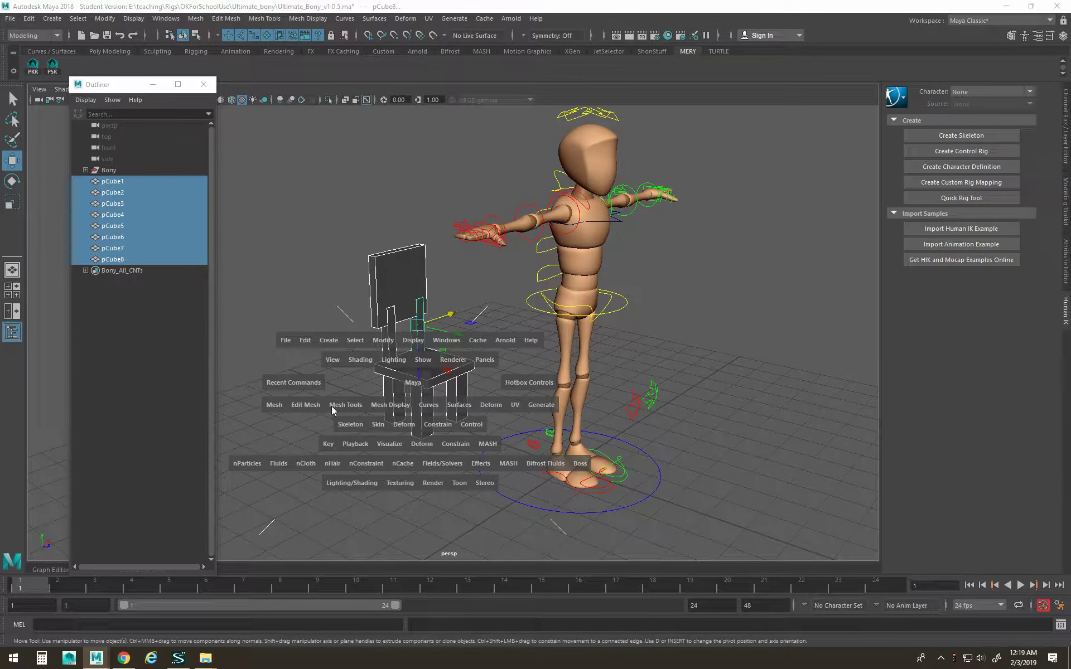
drag(276, 408, 308, 197)
click(369, 376)
click(418, 370)
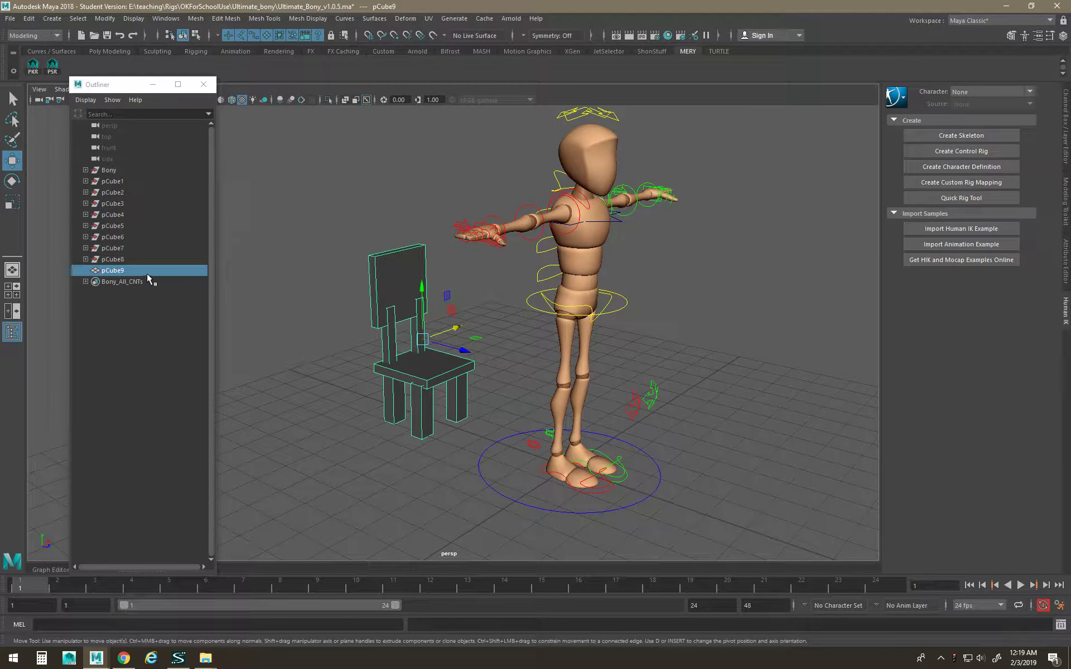
click(118, 259)
shift+click(113, 180)
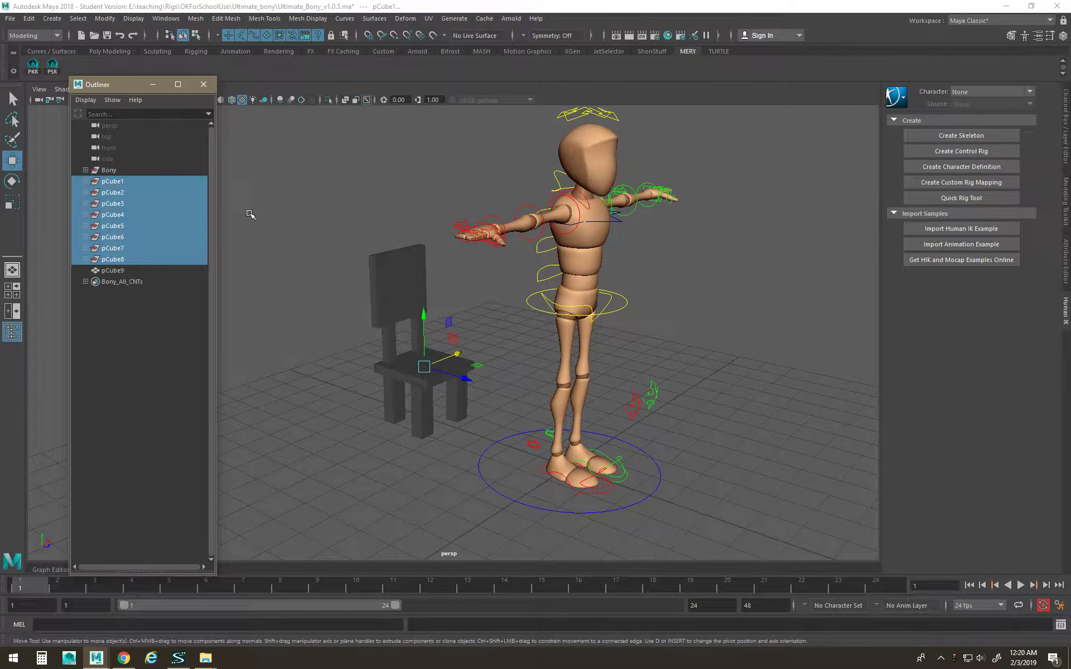
key(ctrl+a)
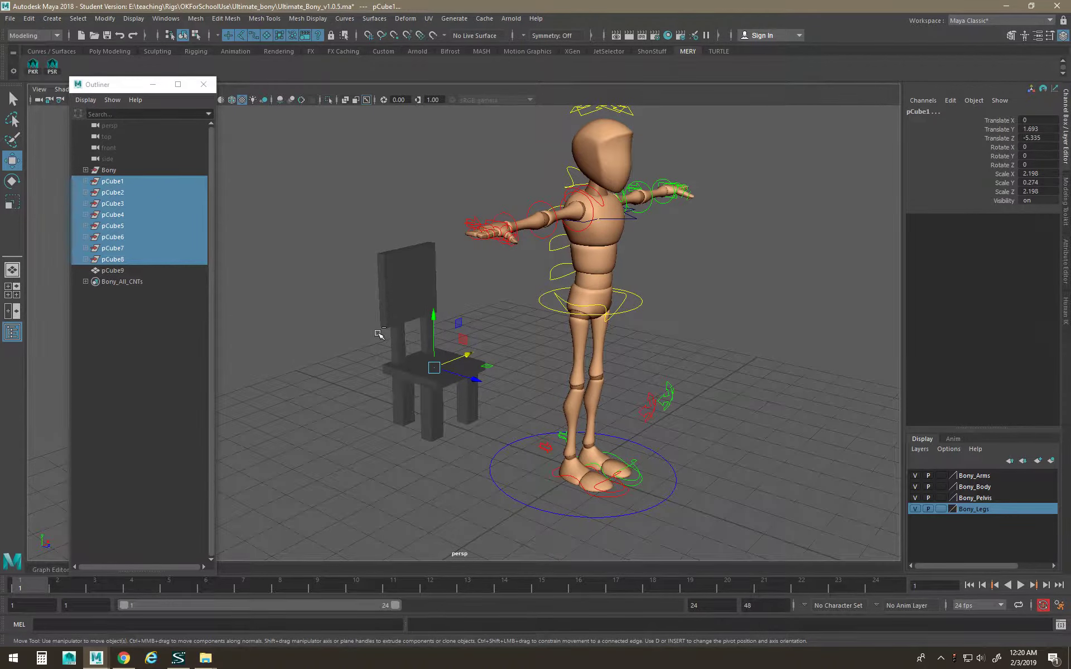
click(358, 421)
click(428, 379)
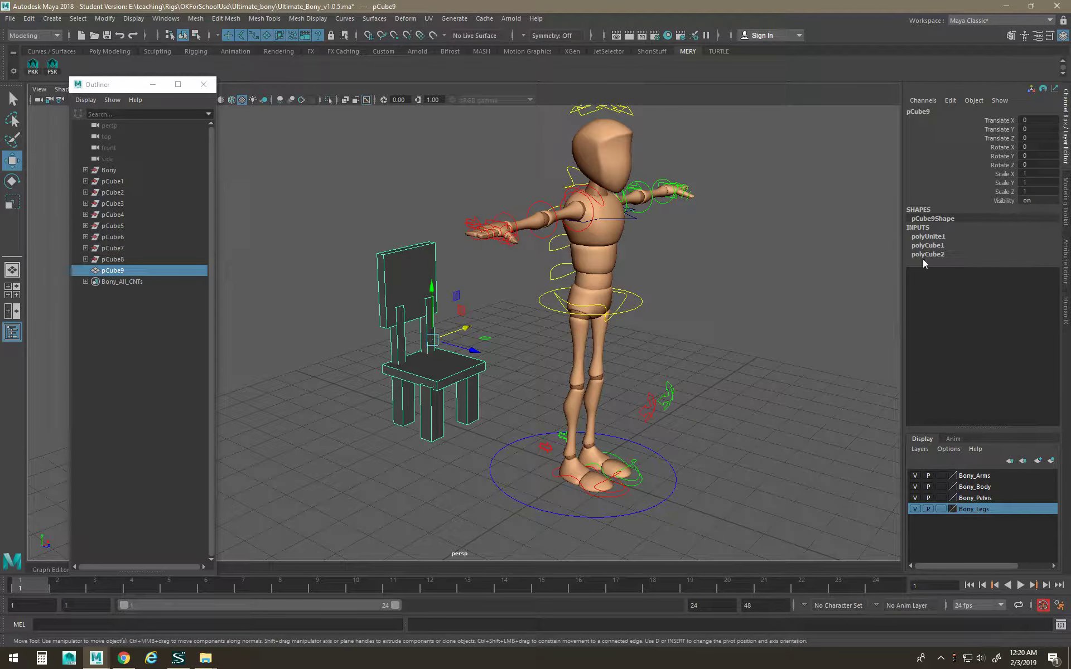
Delete the construction history of pCube9 with Edit > Delete by Type > History.
key(space)
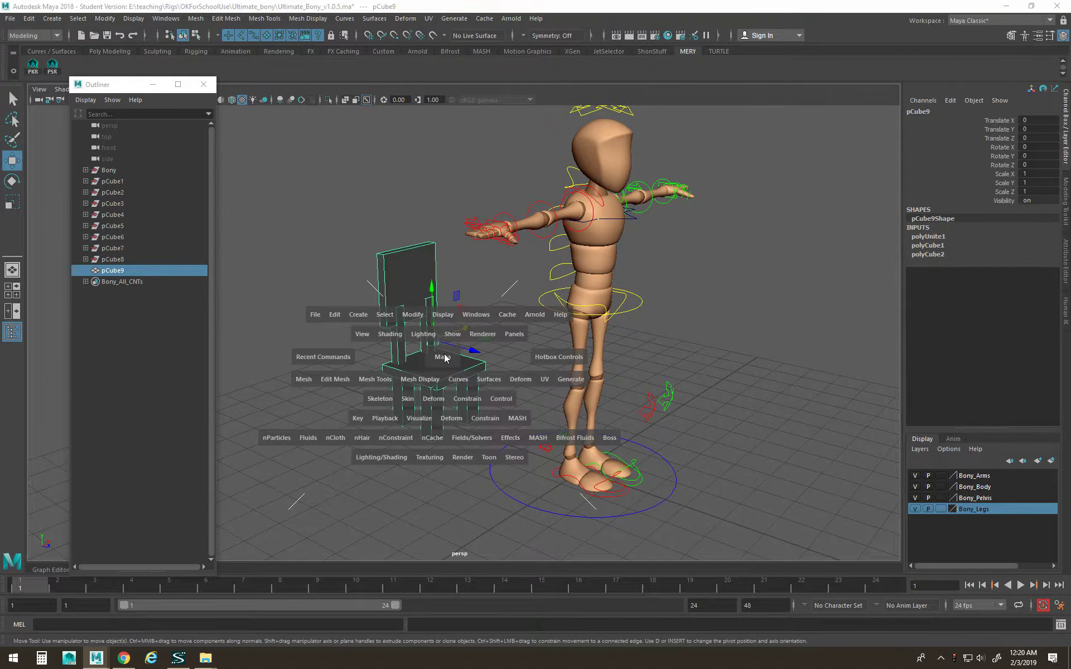
click(337, 314)
mouse_move(382, 450)
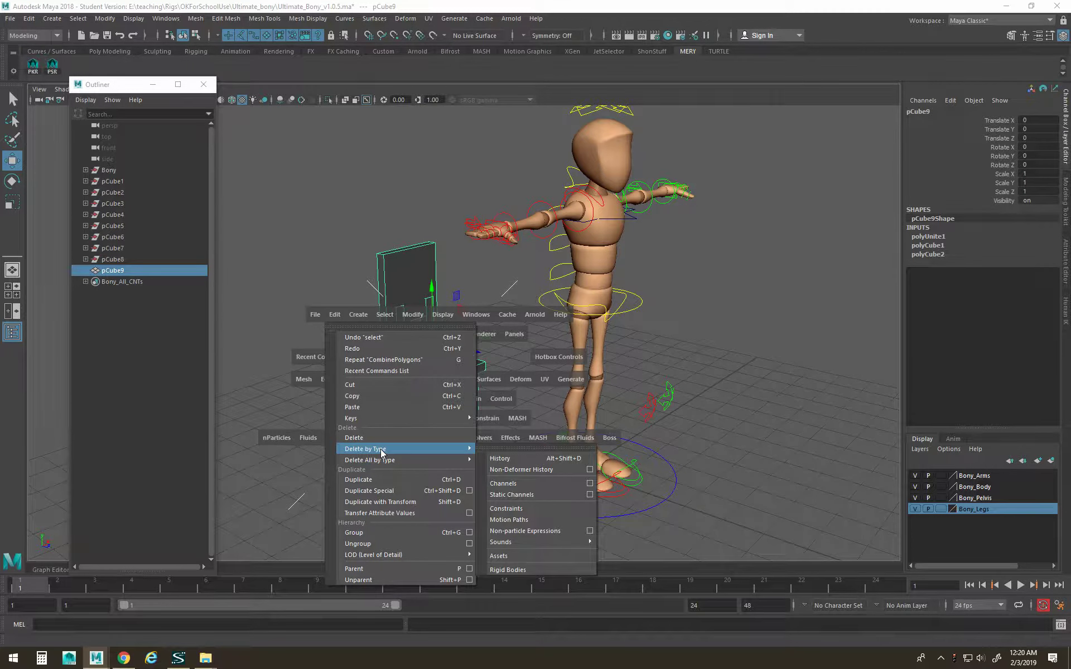
click(500, 458)
click(306, 399)
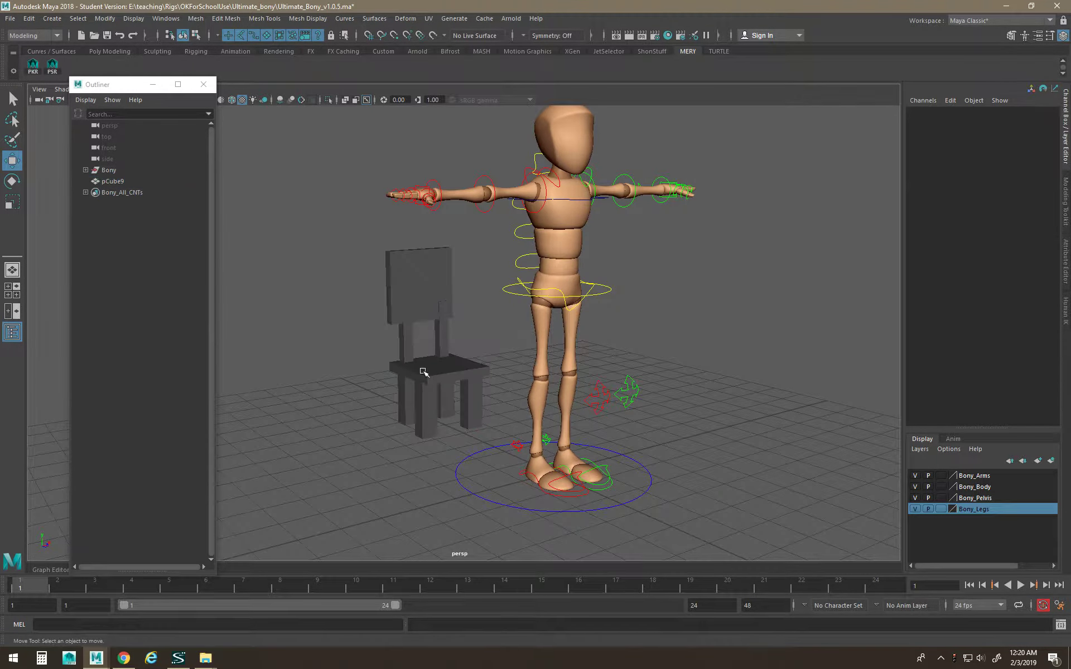
click(423, 372)
alt+drag(423, 372, 494, 394)
Slide pCube9 along Z so it sits beside the character.
drag(485, 348, 592, 352)
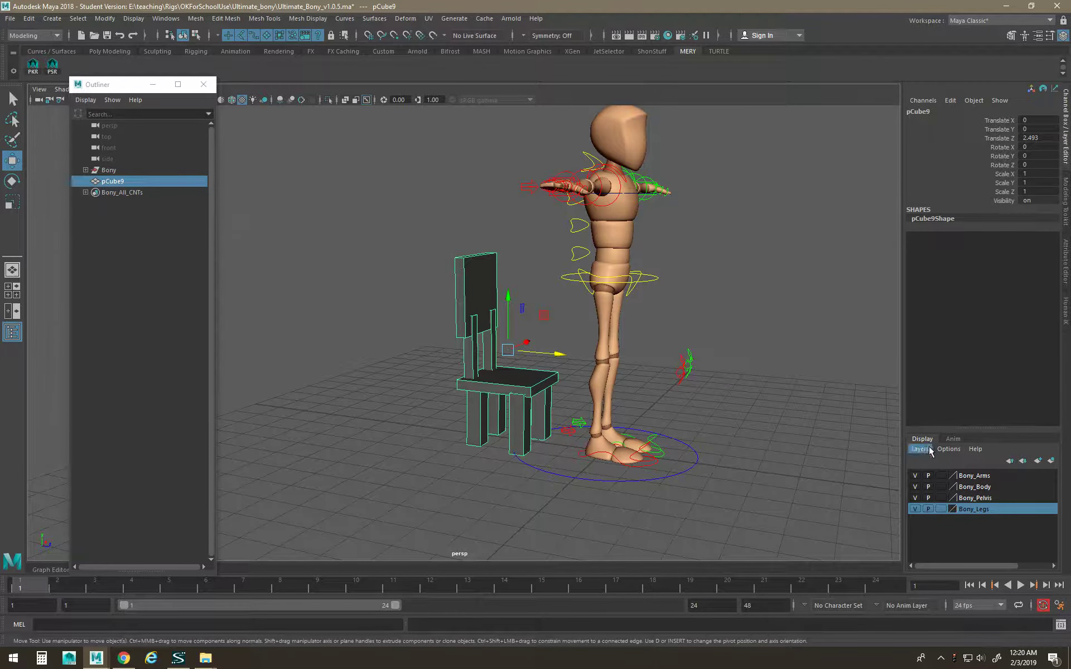
click(952, 440)
click(917, 440)
Toggle Bony_Body and Bony_Arms layer visibility to check them, then create a new display layer.
click(914, 485)
click(914, 485)
alt+drag(698, 437, 558, 466)
click(915, 486)
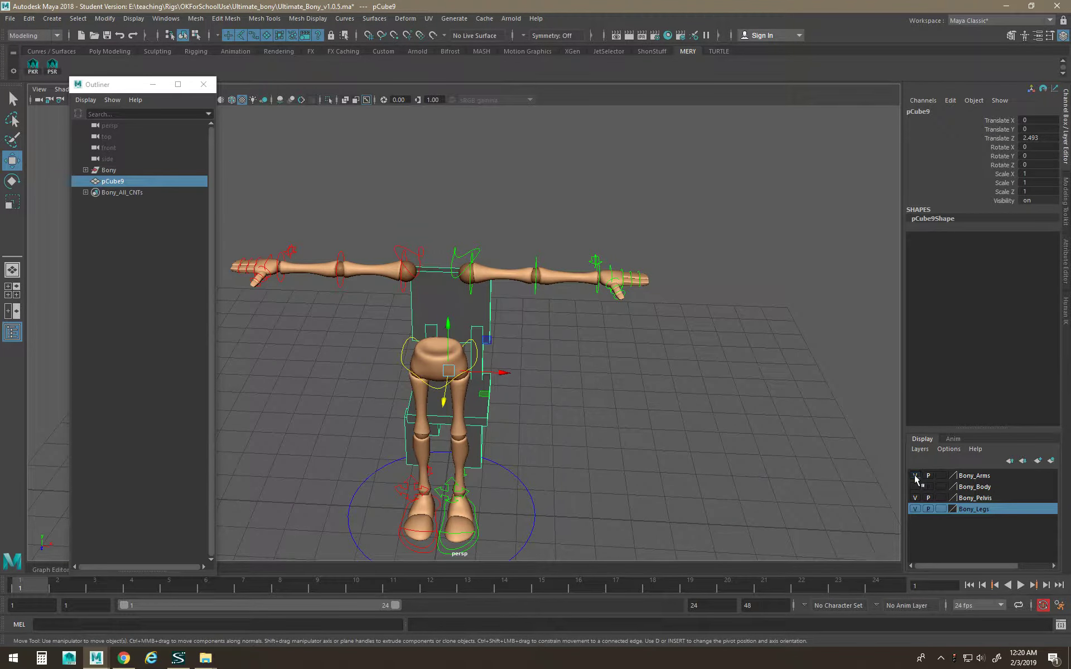
click(914, 475)
click(915, 486)
click(914, 475)
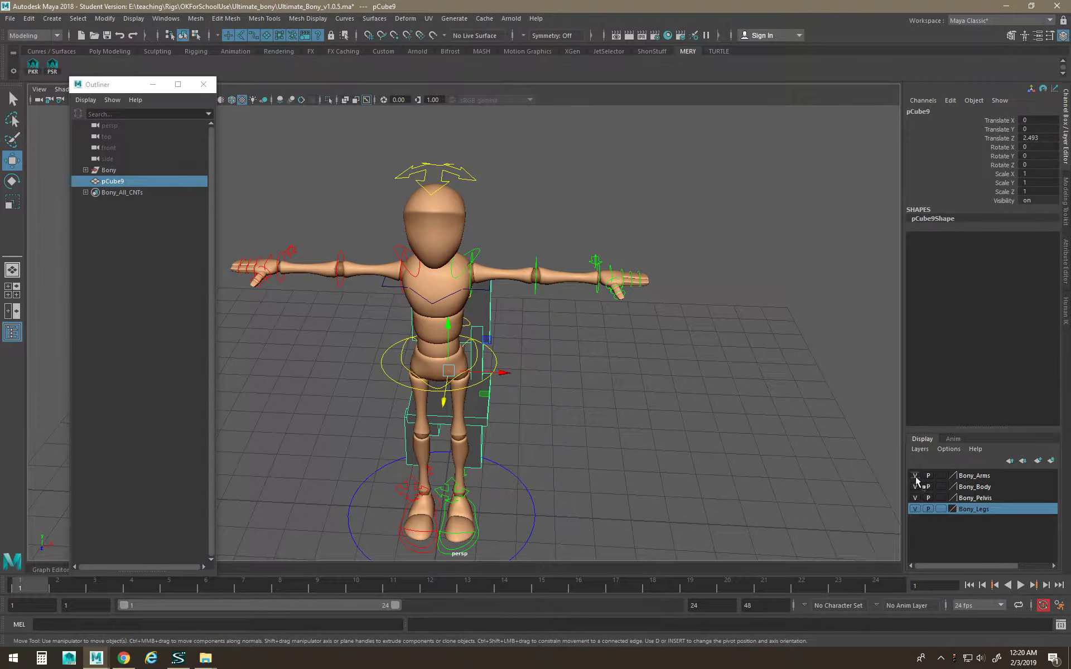
click(915, 475)
click(915, 476)
click(915, 475)
alt+drag(848, 478, 669, 430)
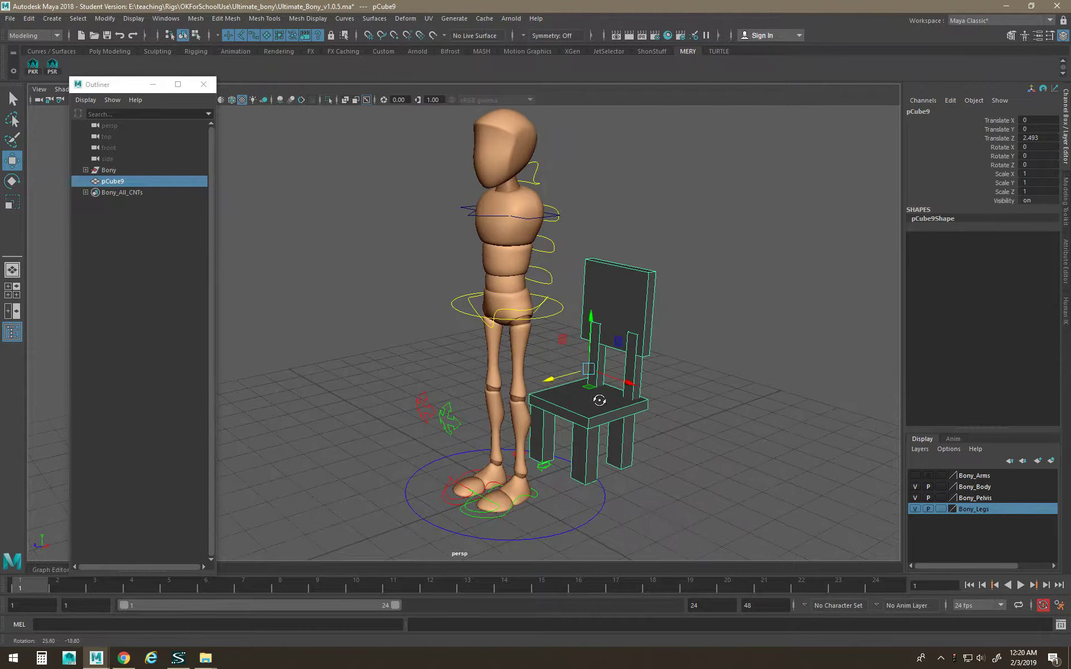
click(914, 475)
click(1051, 461)
Rename layer1 to 'Props' and save it.
double_click(967, 477)
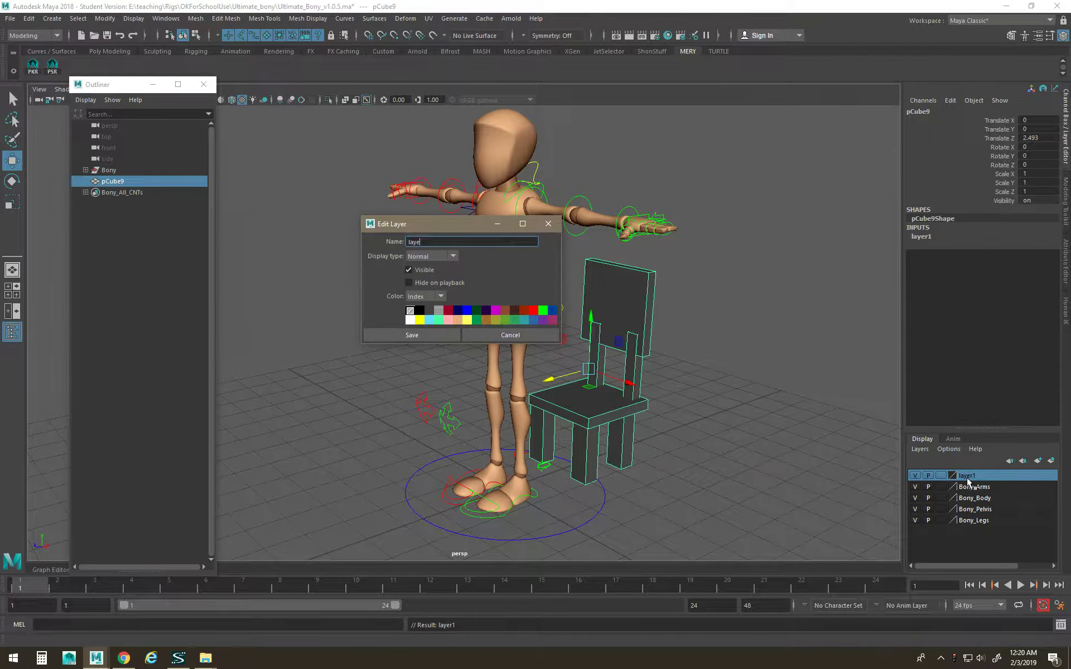
text(Props)
key(Return)
click(456, 335)
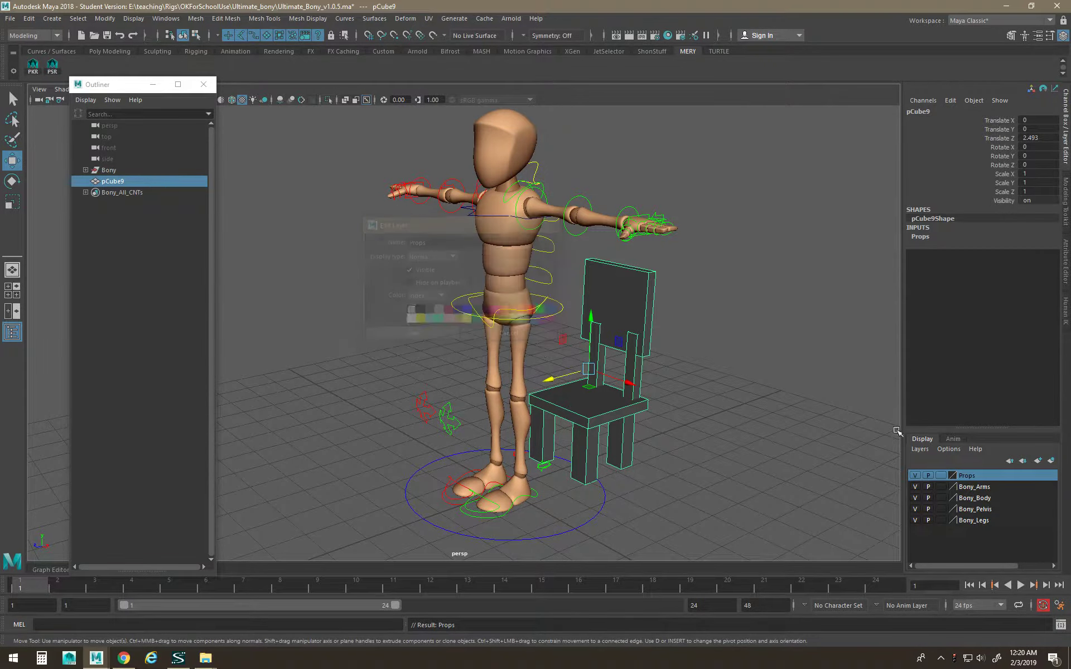
Toggle the Props layer's visibility off and on, then set its display to reference (R).
click(915, 476)
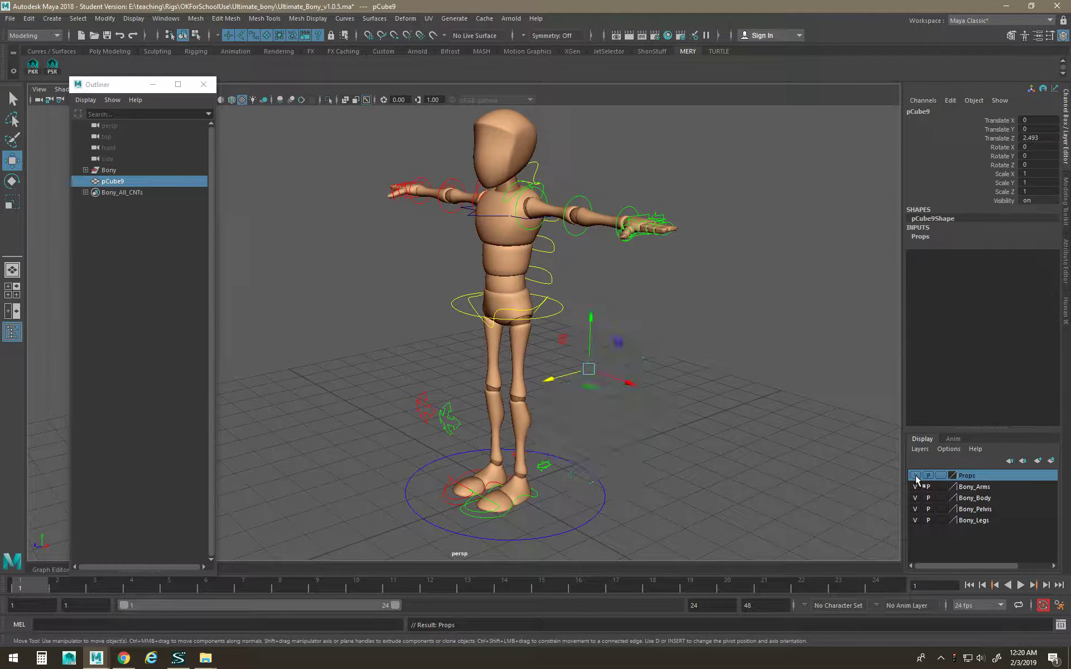
alt+drag(800, 470, 664, 440)
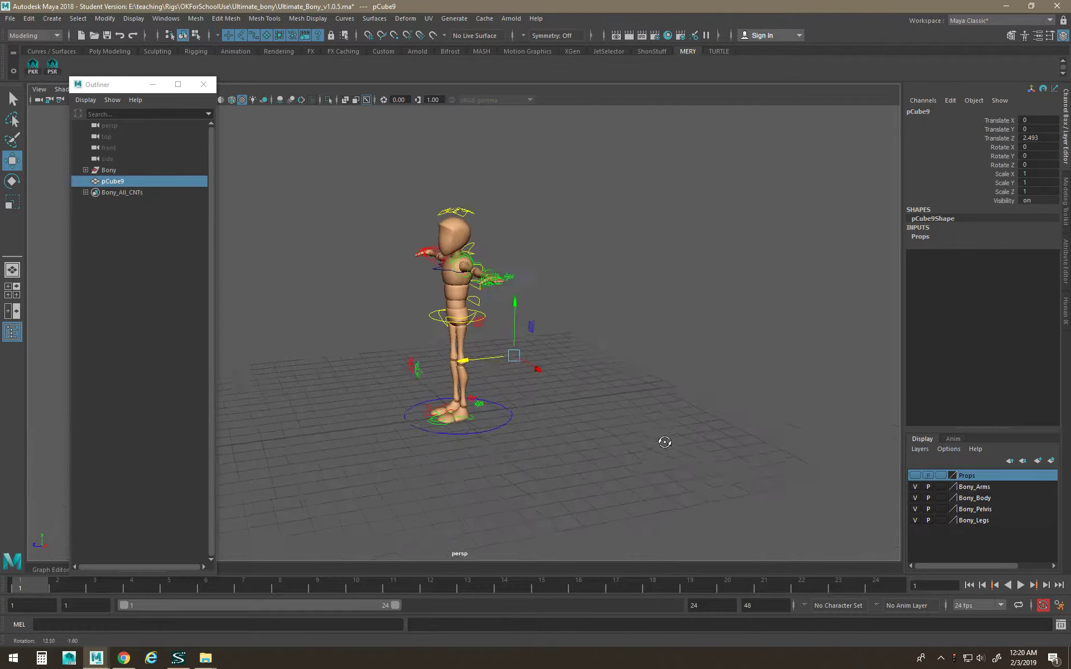
click(915, 476)
alt+drag(538, 499, 569, 483)
alt+right_drag(569, 482, 700, 469)
click(942, 475)
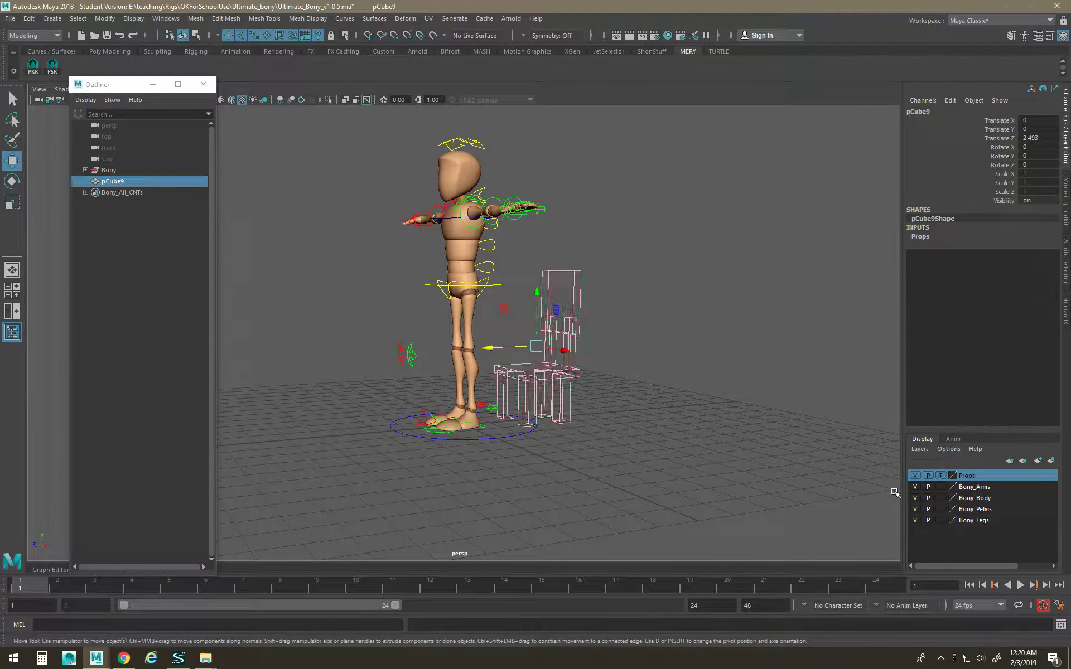
click(941, 475)
click(573, 399)
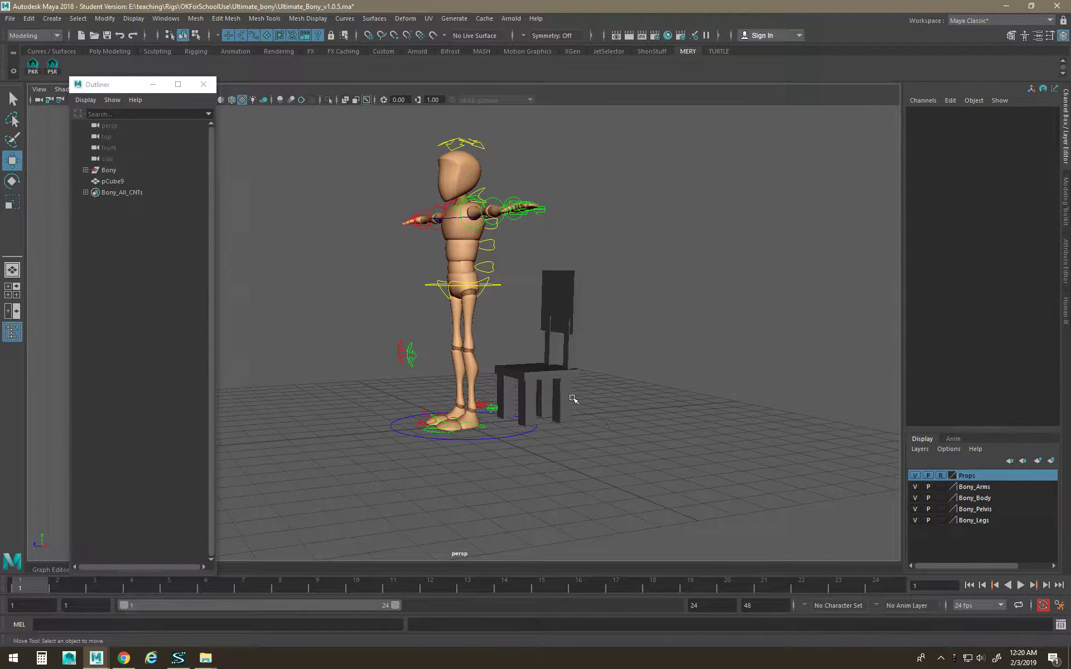
Confirm the chair is unselectable and cycle the Props layer display back to reference.
drag(642, 290, 570, 373)
click(941, 475)
click(941, 475)
click(941, 474)
click(940, 475)
click(941, 476)
Select Bony_ROOTC and lower the hips so Bony sits on the chair.
alt+drag(796, 450, 611, 396)
click(509, 322)
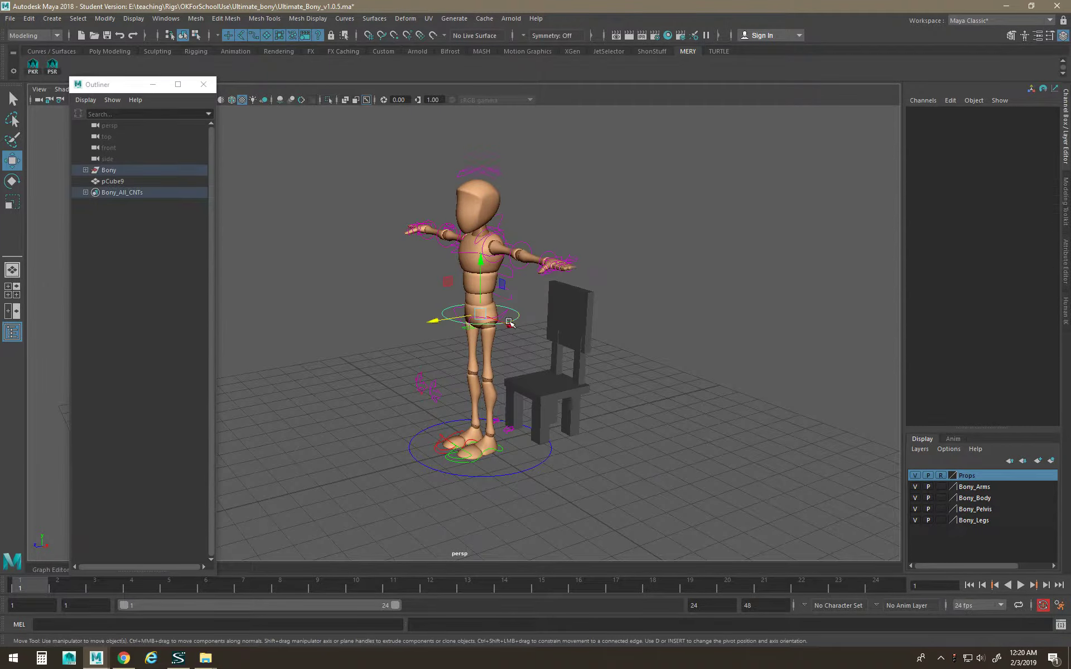
alt+drag(583, 359, 518, 329)
drag(434, 270, 478, 320)
click(509, 365)
alt+drag(509, 359, 507, 366)
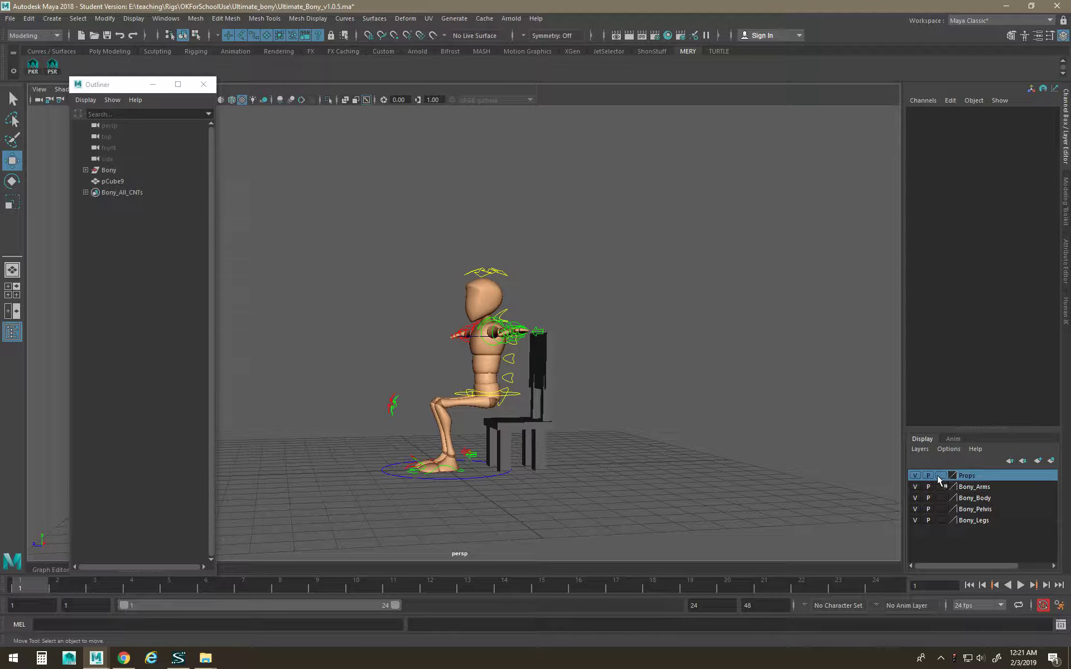
Scale the chair uniformly to 1.474, drop its pivot to the floor, then rescale it to 1.314.
click(524, 427)
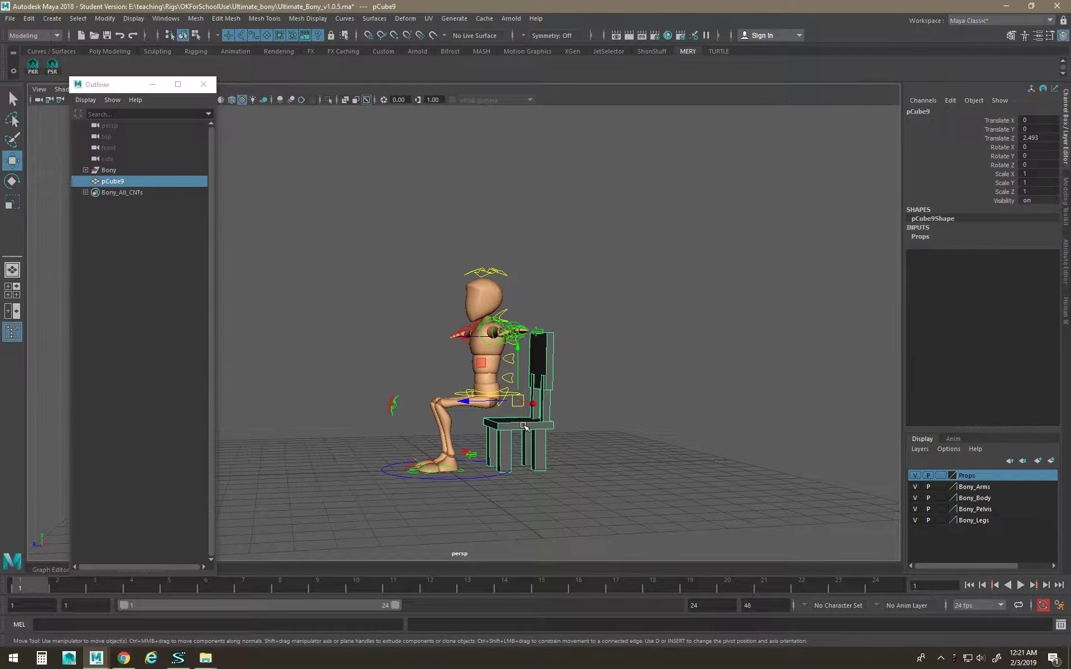
key(r)
drag(517, 401, 540, 336)
key(w)
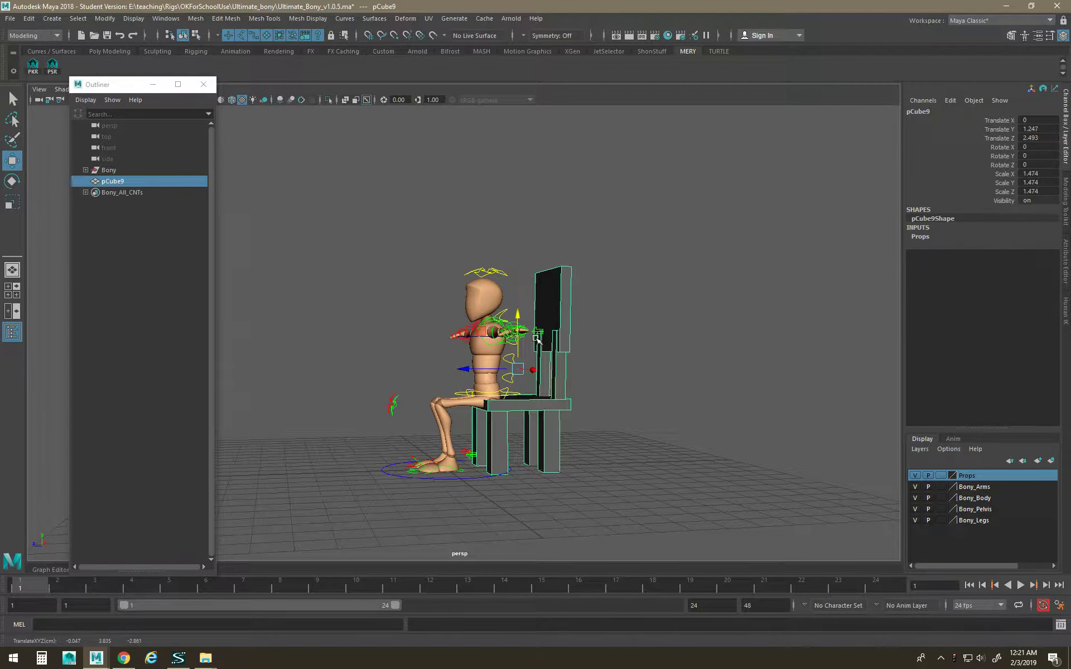
key(d)
drag(518, 317, 481, 445)
key(r)
key(w)
Switch the chair to vertex mode and try moving the backrest's top vertices, then undo.
right_click(511, 412)
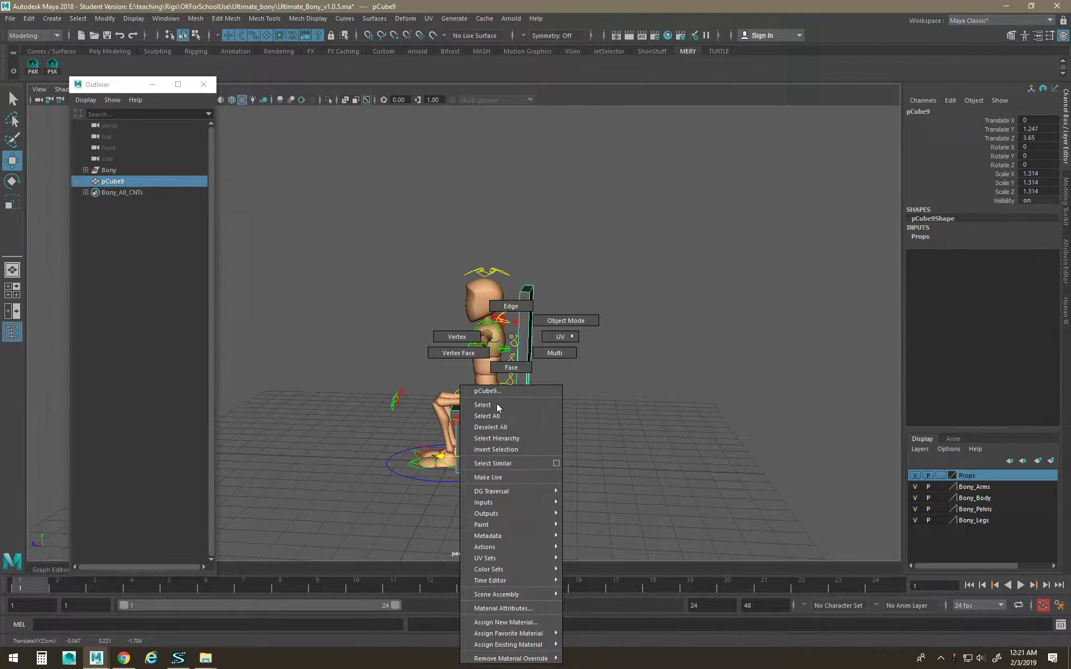
click(490, 426)
alt+drag(512, 391, 493, 369)
drag(452, 258, 562, 319)
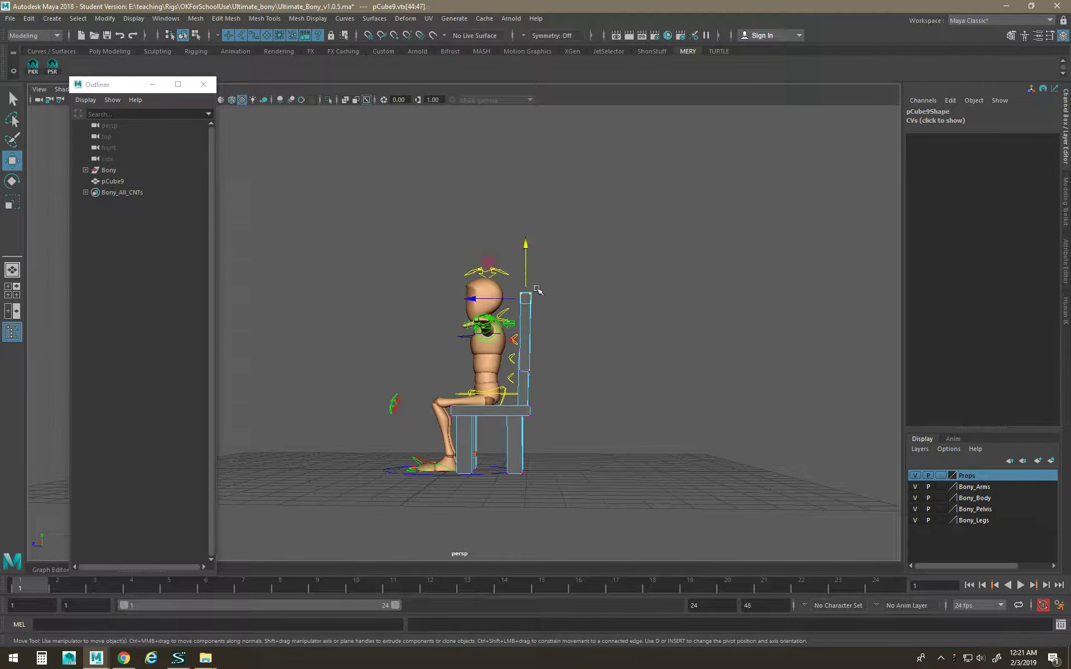
drag(521, 286, 495, 451)
key(ctrl+z)
Select and grow the back legs' bottom vertices, then scale them along Z and X.
alt+drag(530, 467, 382, 478)
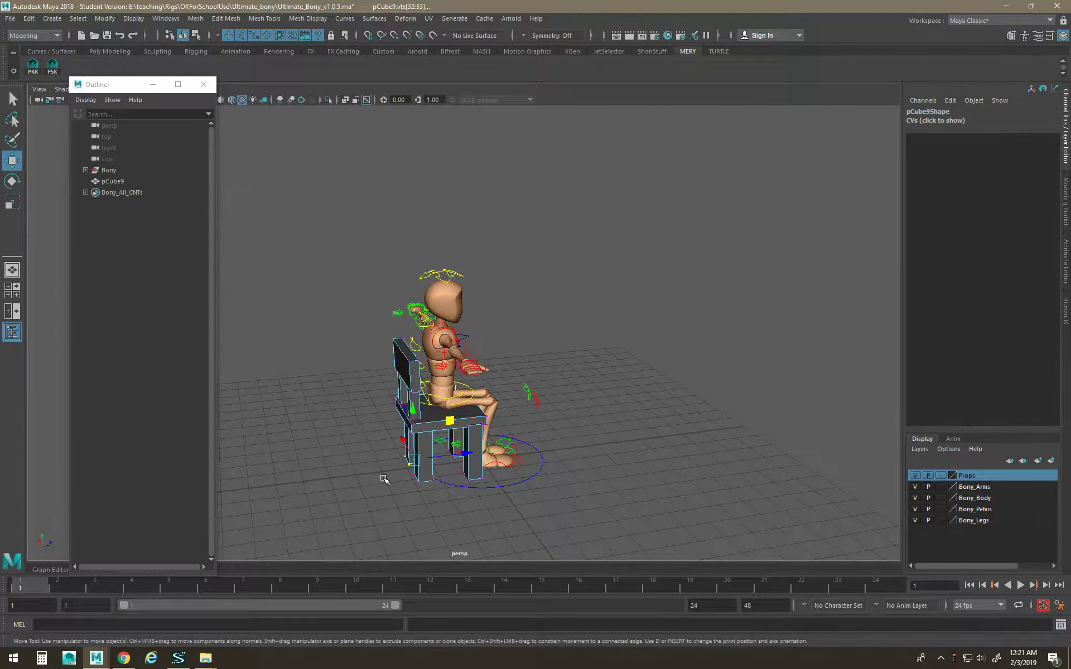
key(shift+period)
alt+drag(395, 468, 566, 430)
key(r)
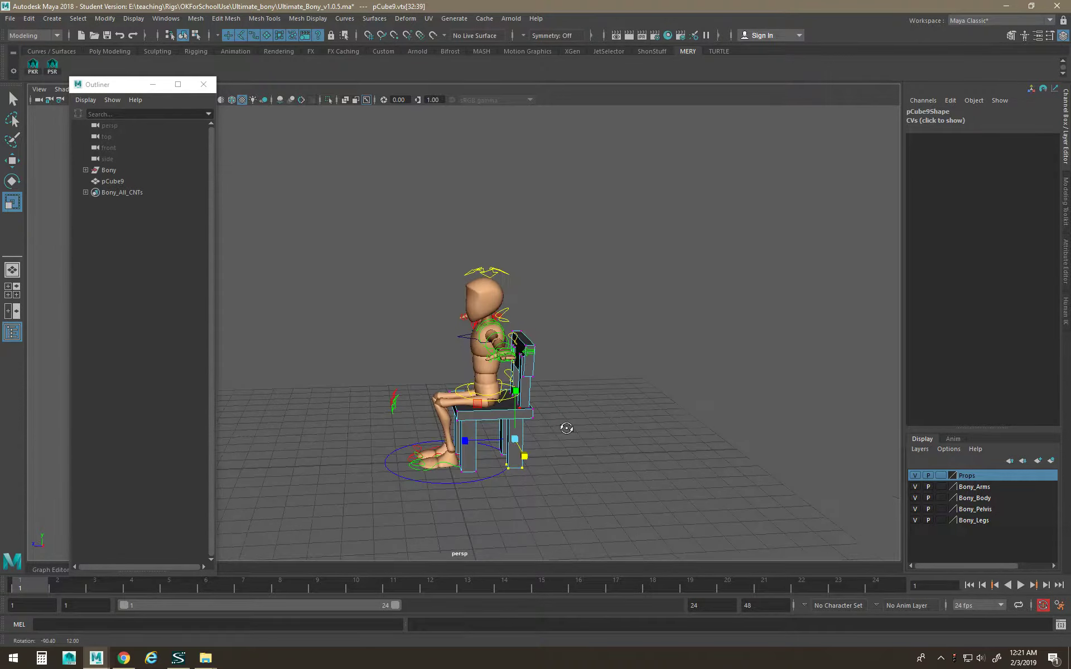
drag(466, 440, 475, 440)
alt+drag(484, 442, 603, 459)
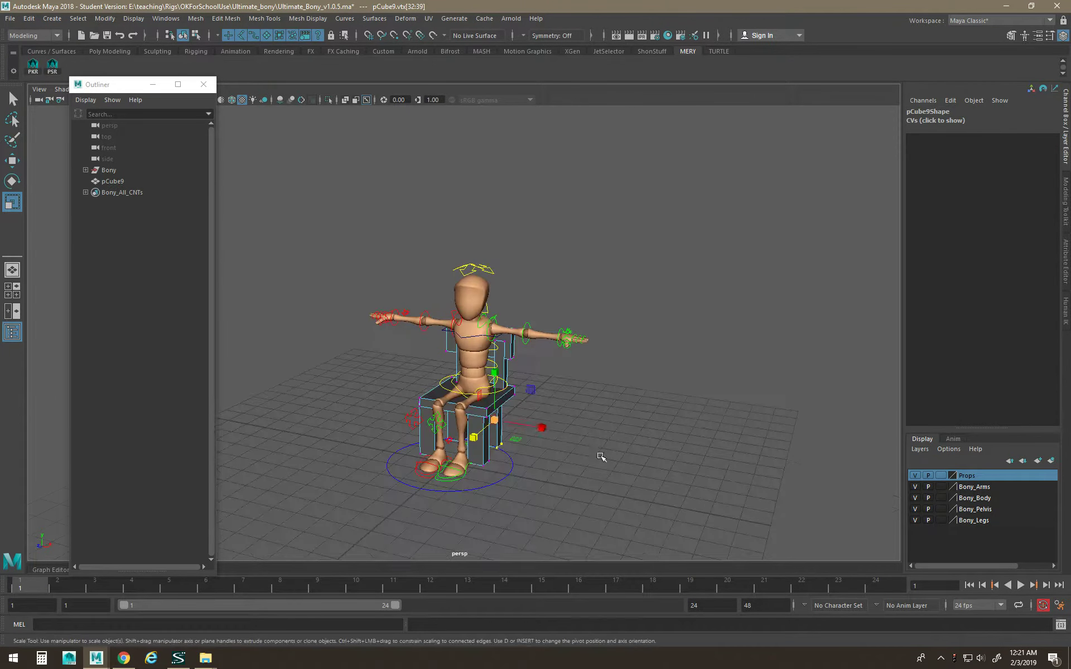
drag(541, 428, 532, 469)
key(w)
alt+right_drag(532, 469, 563, 466)
alt+drag(563, 465, 653, 475)
Return the chair to Object Mode and bring up Create > Polygon Primitives from the hotbox.
right_drag(535, 337, 578, 316)
click(630, 434)
alt+middle_drag(635, 447, 678, 317)
alt+drag(678, 316, 592, 363)
key(space)
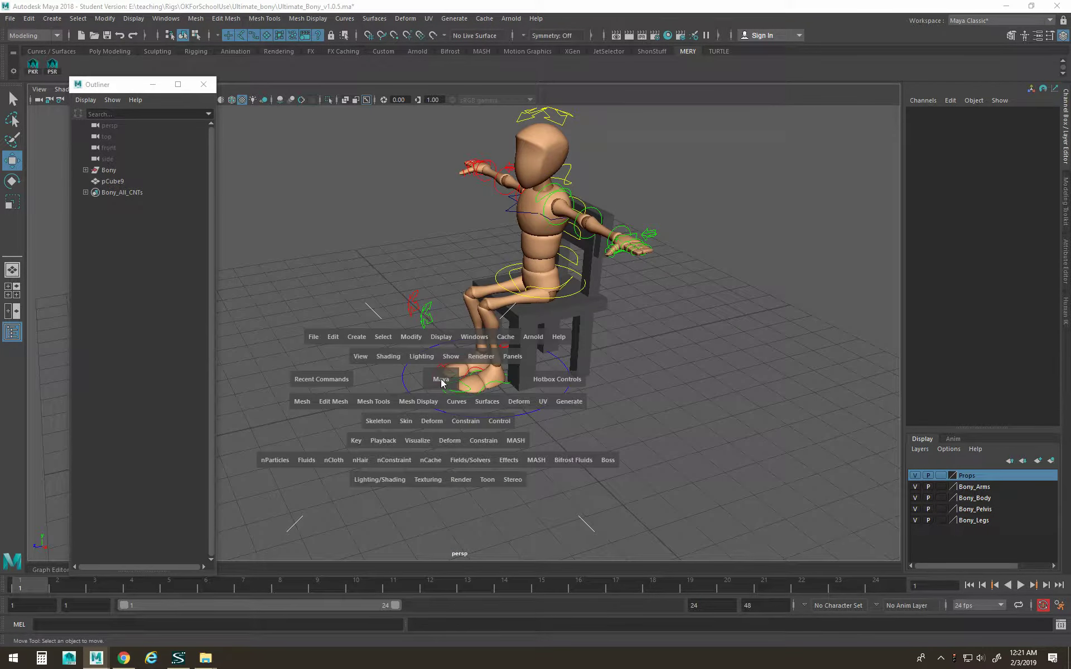
click(356, 336)
Create a polygon cube and place it beside the chair, raised to Y 0.382.
mouse_move(395, 378)
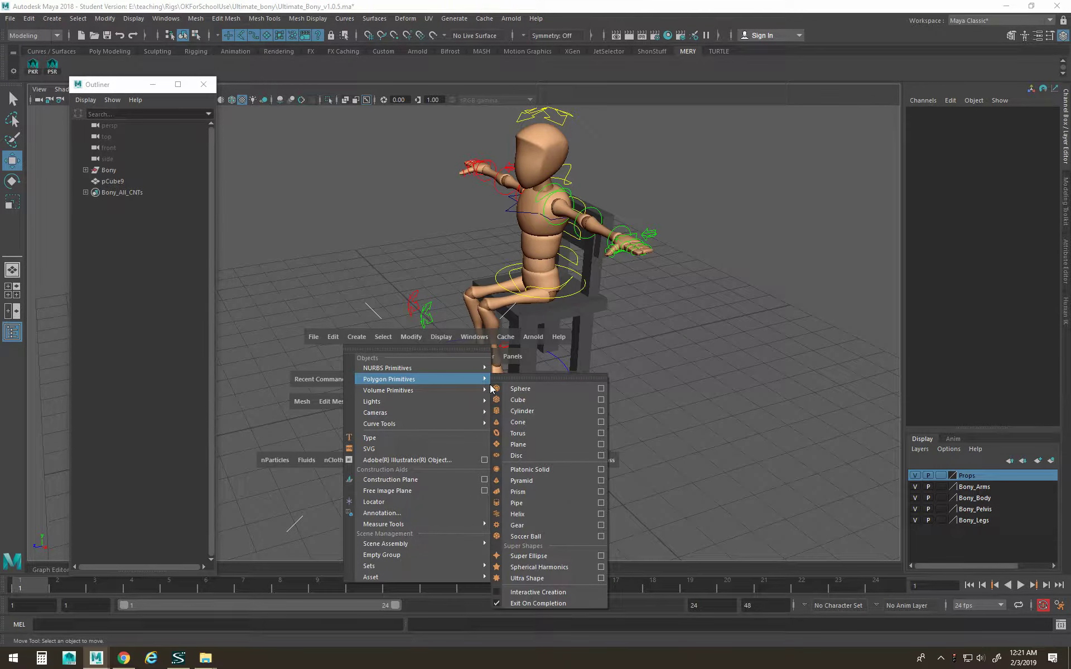
click(517, 399)
drag(426, 390, 318, 404)
drag(359, 362, 360, 351)
Scale the cube into a thin plank: X 5.049, Y 0.285, Z 0.556.
key(e)
key(r)
key(t)
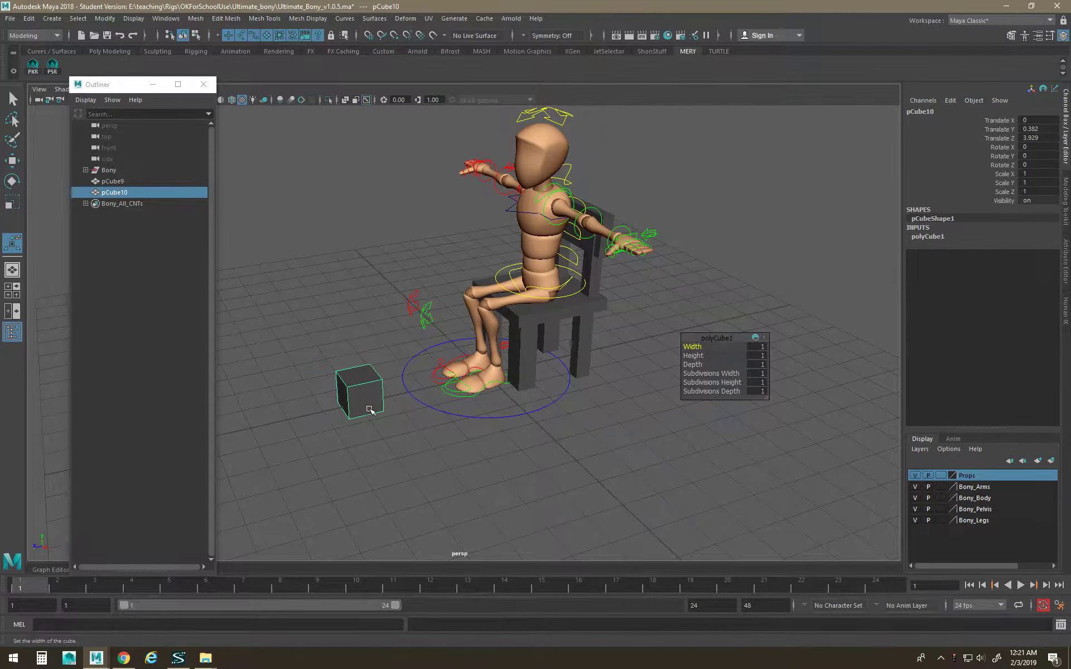
key(r)
drag(379, 416, 510, 558)
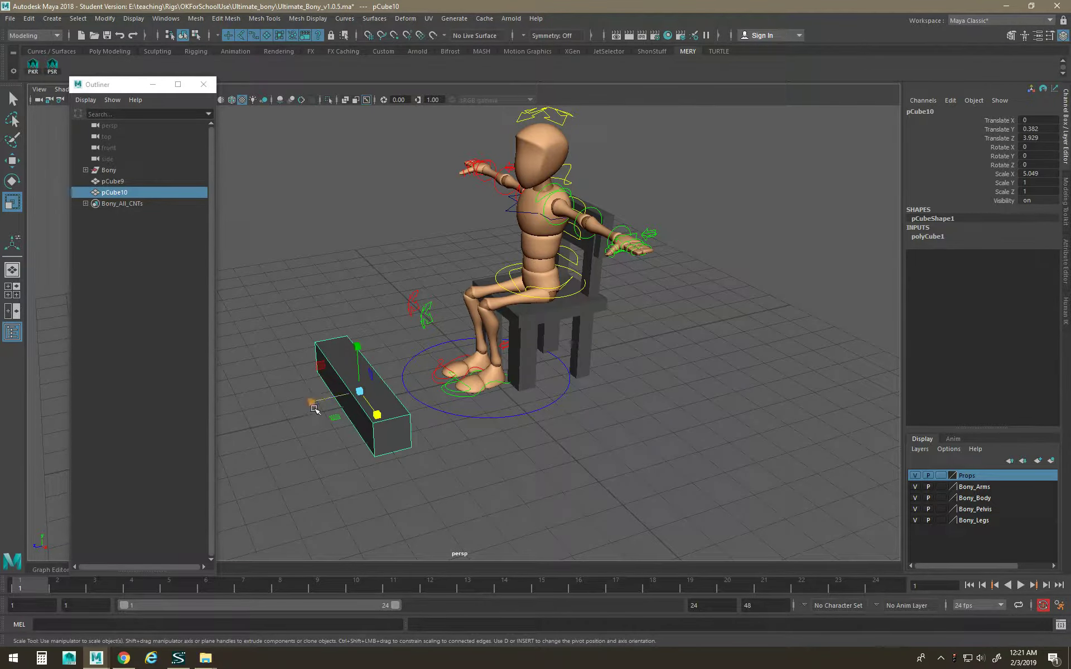
drag(315, 410, 333, 402)
drag(358, 348, 313, 403)
Nudge the plank along X and pull a corner vertex to taper one end.
key(w)
drag(378, 416, 383, 419)
drag(383, 421, 385, 424)
alt+drag(365, 368, 319, 414)
right_drag(349, 338, 293, 312)
drag(345, 321, 316, 394)
drag(343, 447, 367, 493)
key(space)
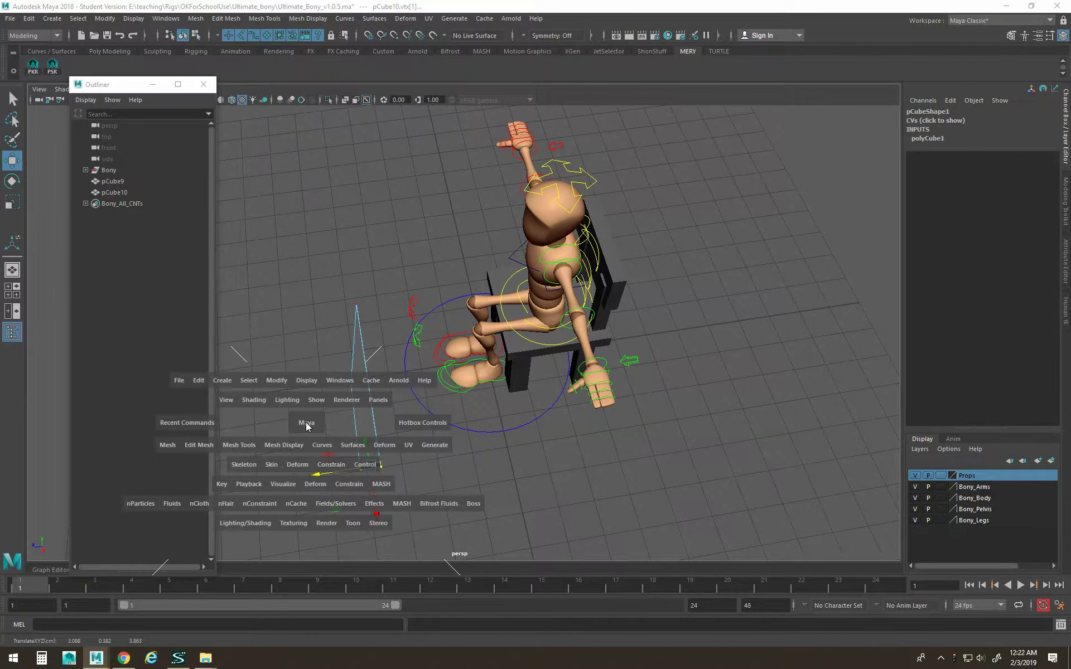
Create a second polygon cube, pCube11, and slide it along Z.
click(232, 379)
mouse_move(265, 424)
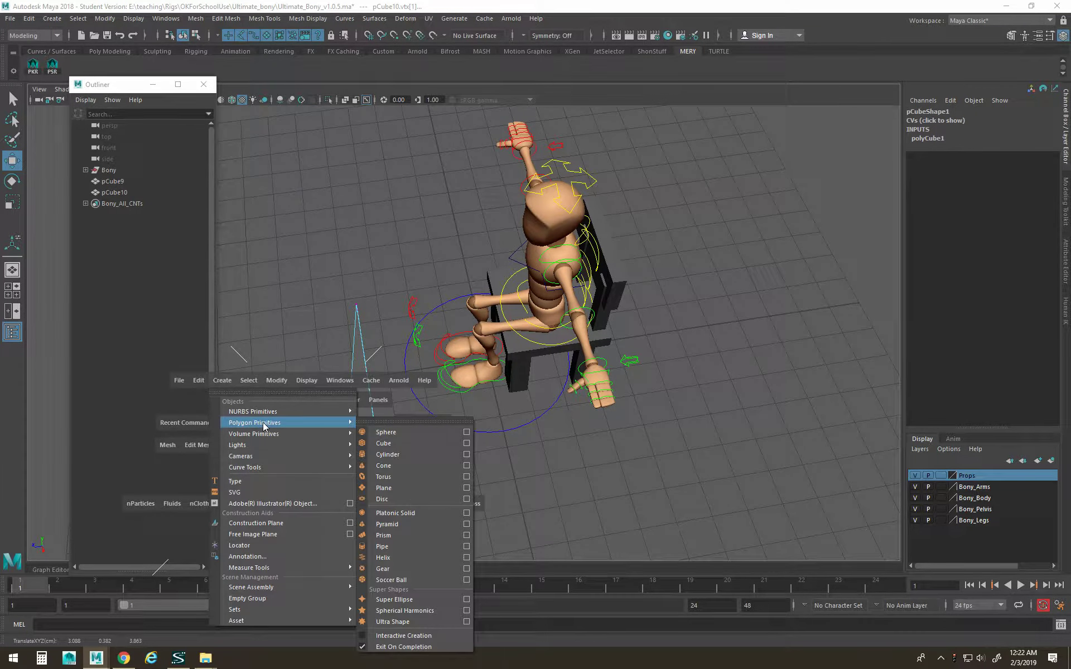
click(397, 443)
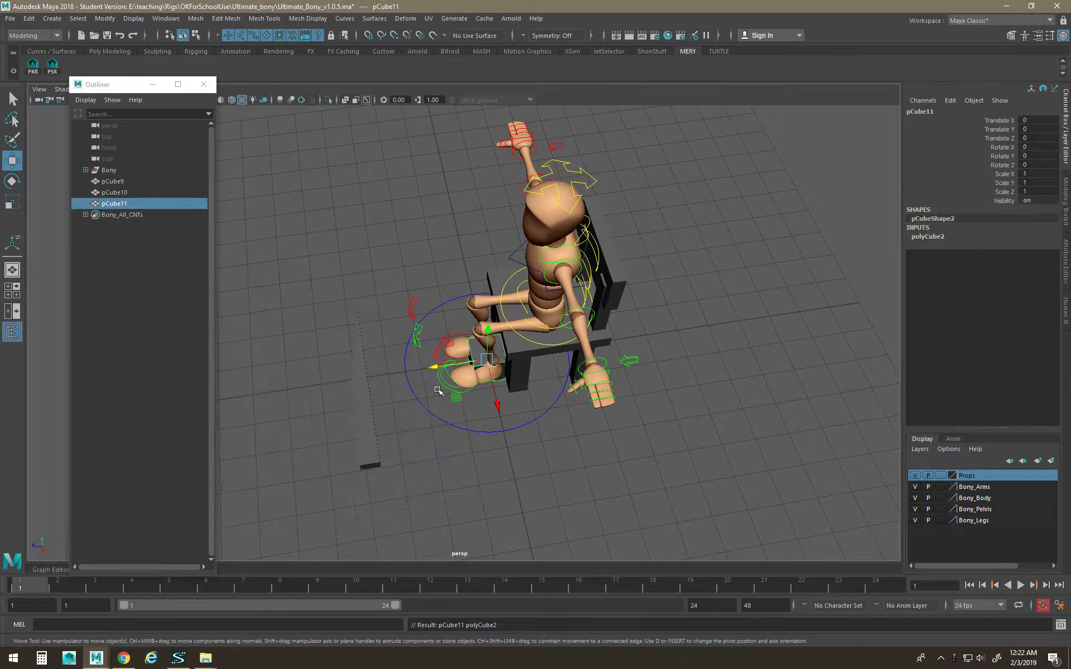
drag(449, 368, 317, 368)
Thin the new cube to X 0.206 and move it onto the plank.
key(r)
drag(362, 419, 359, 386)
alt+drag(329, 385, 413, 342)
key(w)
drag(443, 385, 563, 480)
click(543, 507)
click(549, 451)
alt+drag(437, 460, 488, 460)
drag(558, 392, 555, 394)
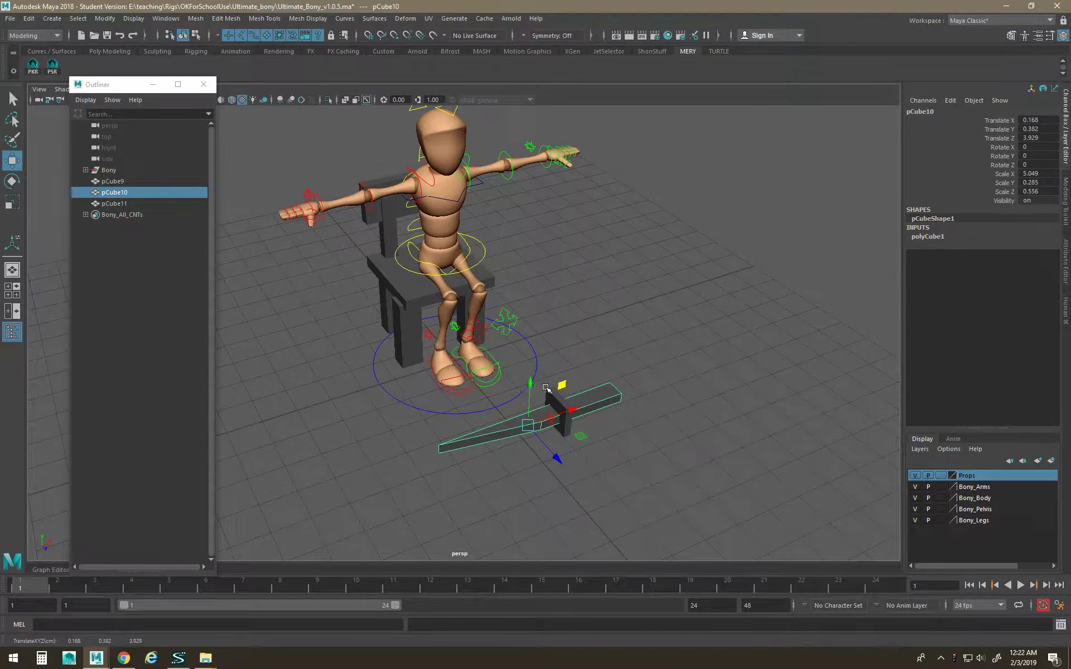
Shorten the block to Y 0.453 and slide it to X 1.395.
key(r)
click(547, 390)
drag(565, 372, 584, 404)
key(w)
alt+drag(658, 446, 635, 439)
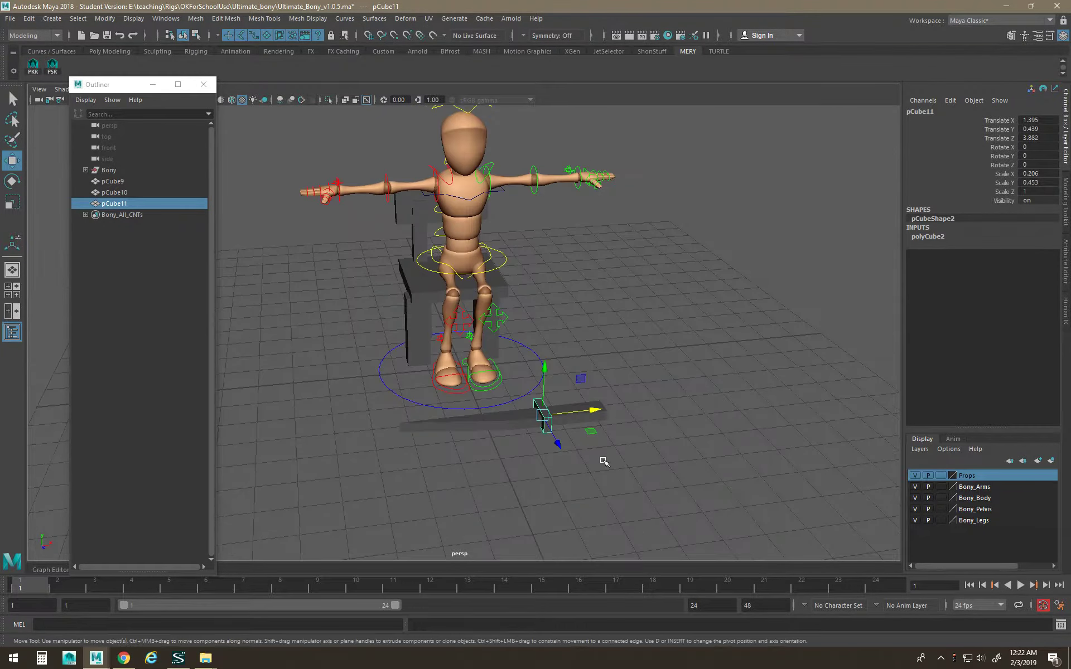
Select both the plank pCube10 and the block pCube11.
click(545, 418)
shift+click(538, 401)
key(space)
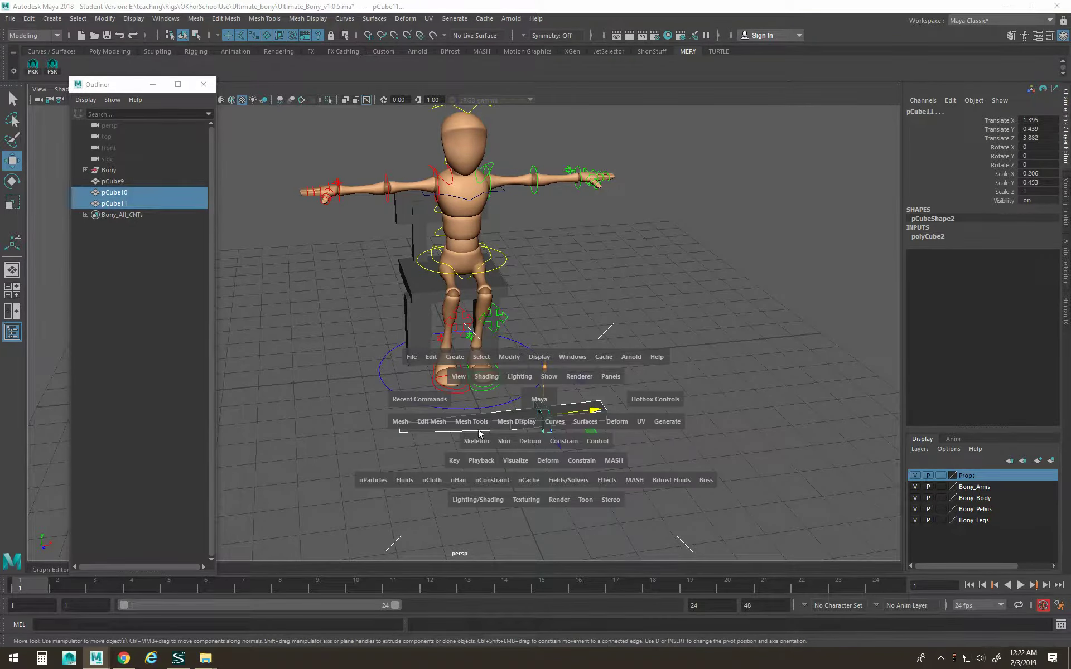
Combine plank and block into pCube12 and scale it down to 0.398.
click(400, 422)
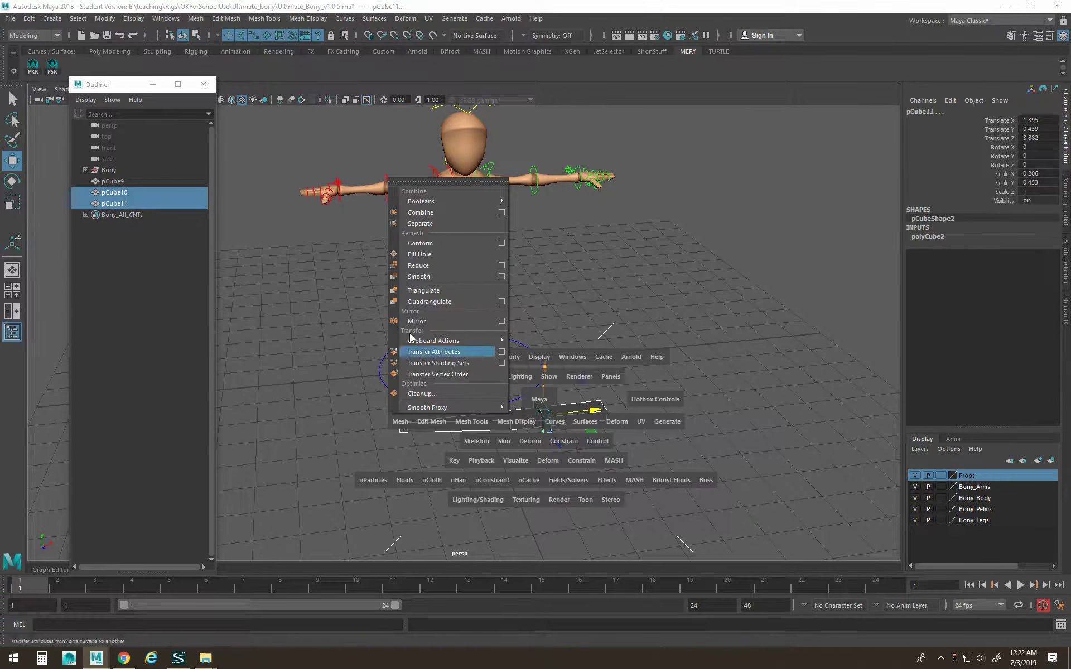
click(420, 212)
key(r)
drag(504, 418, 442, 433)
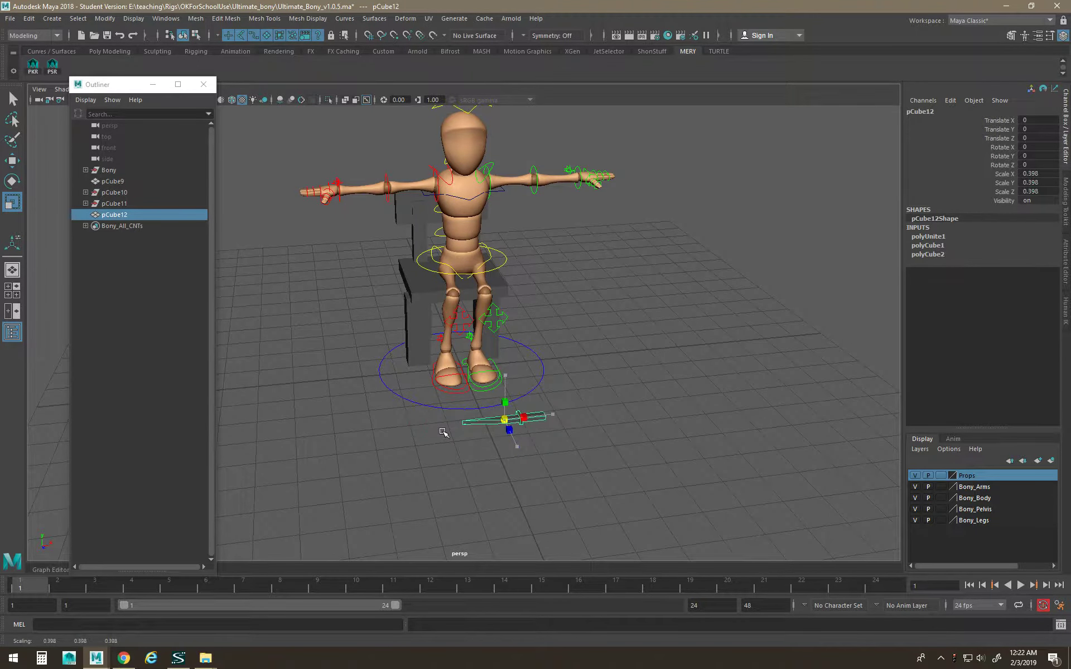
Adjust the weapon's pivot with D, sliding it along the weapon's length.
key(w)
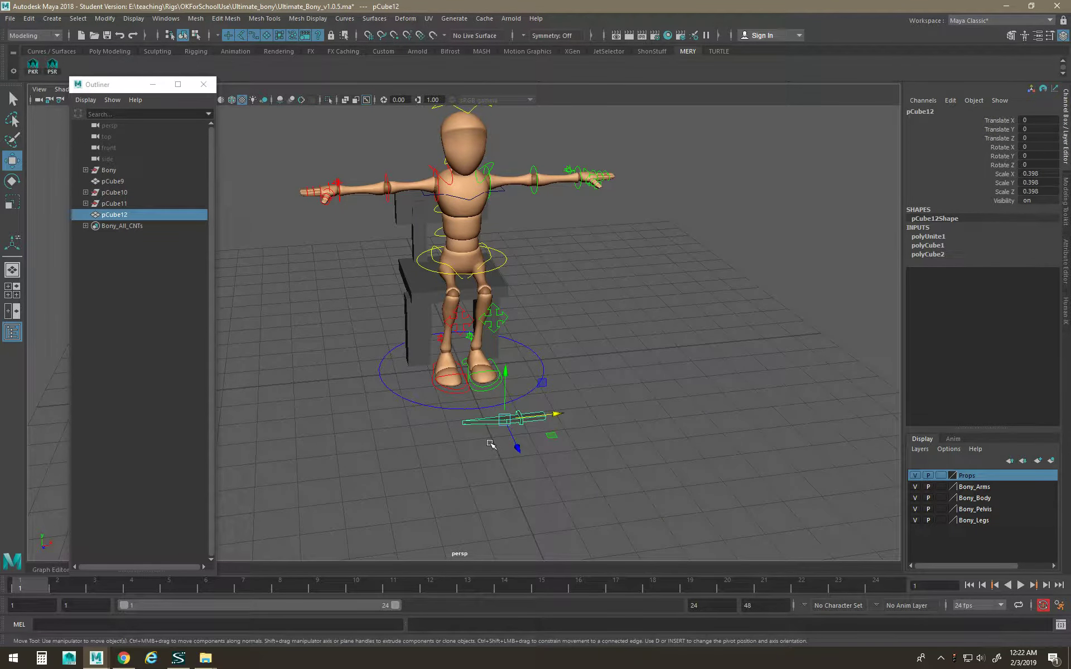
key(d)
drag(527, 420, 531, 417)
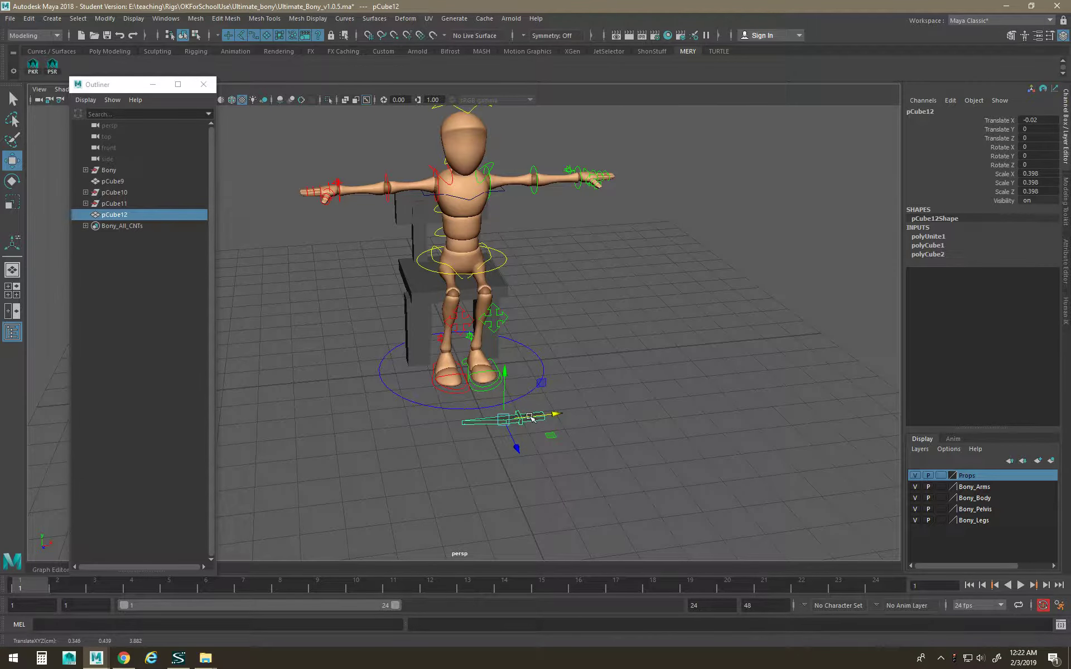
key(d)
drag(547, 414, 565, 451)
Move the weapon up to hand height beside the figure's right hand.
drag(501, 406, 504, 283)
alt+drag(594, 263, 382, 332)
drag(299, 351, 510, 306)
drag(581, 333, 536, 248)
alt+drag(337, 252, 534, 218)
drag(382, 169, 383, 157)
alt+drag(449, 298, 412, 230)
alt+right_drag(412, 229, 547, 288)
alt+middle_drag(547, 287, 636, 489)
drag(537, 343, 509, 336)
Rotate the weapon around Y and X to align it with the hand.
key(e)
drag(459, 310, 449, 425)
drag(459, 347, 433, 406)
key(w)
click(407, 234)
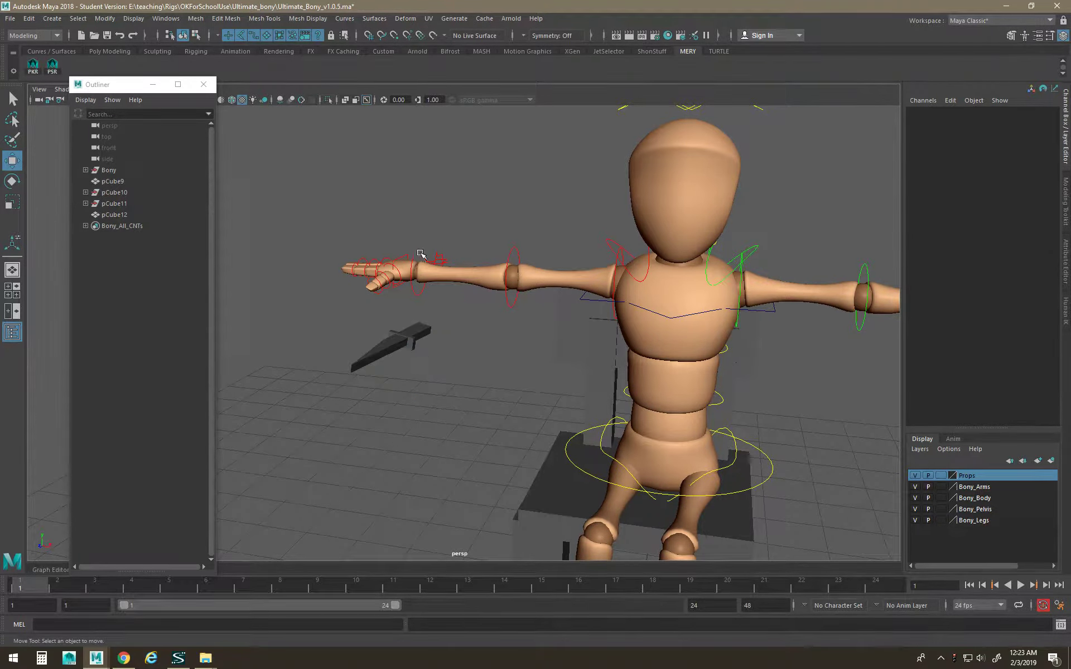
Test-rotate the right wrist control Bony_rWristFKC, then undo it.
click(419, 257)
key(e)
drag(453, 238, 451, 295)
key(ctrl+z)
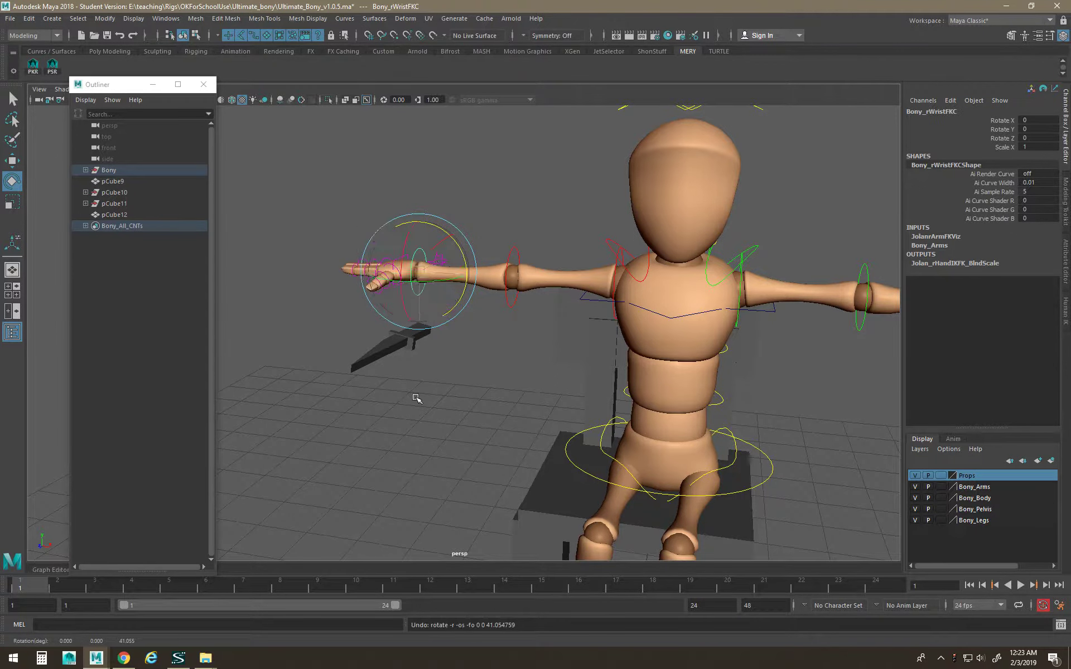
key(w)
Parent pCube12 under Bony_rWristFKC with P.
click(415, 398)
click(417, 335)
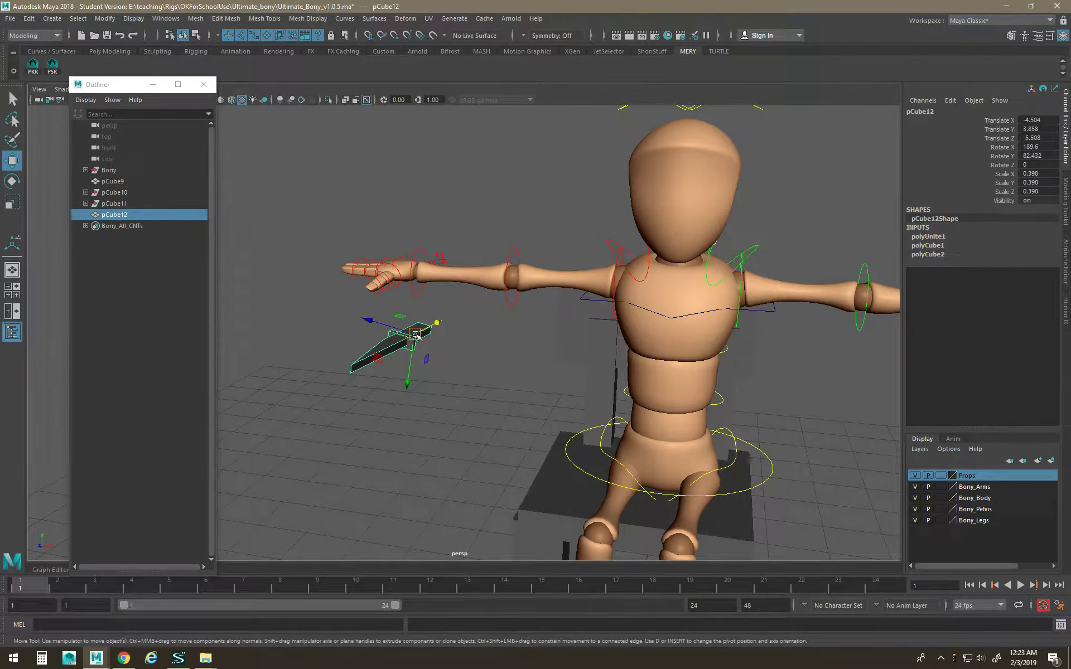
shift+click(418, 254)
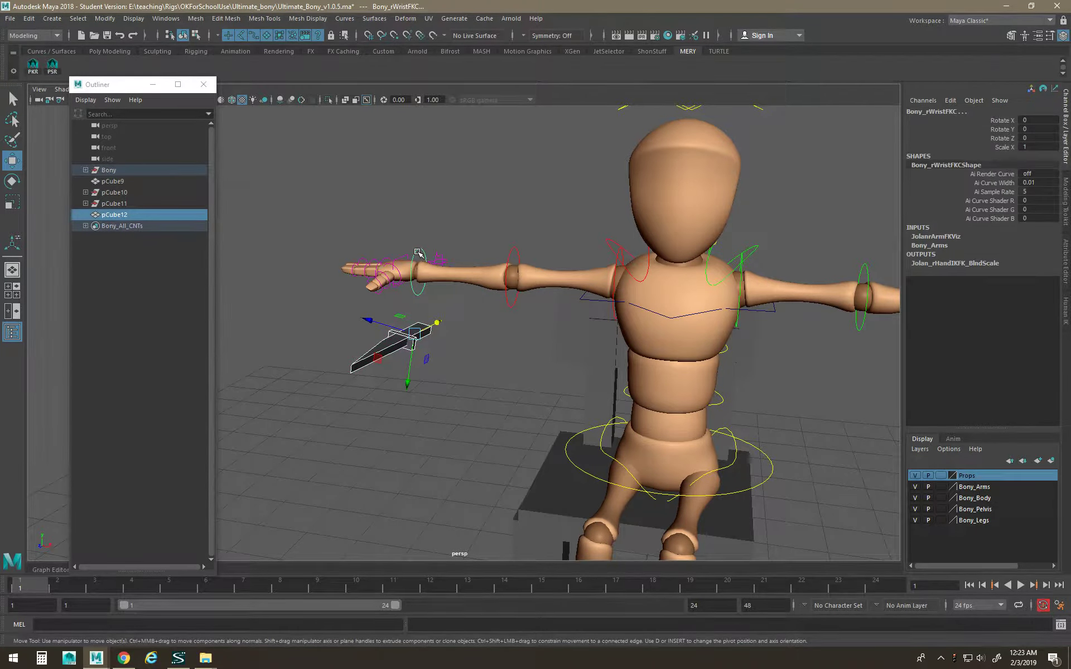
key(p)
Try zeroing pCube12's translate and rotate channels, then undo it.
click(440, 394)
click(426, 331)
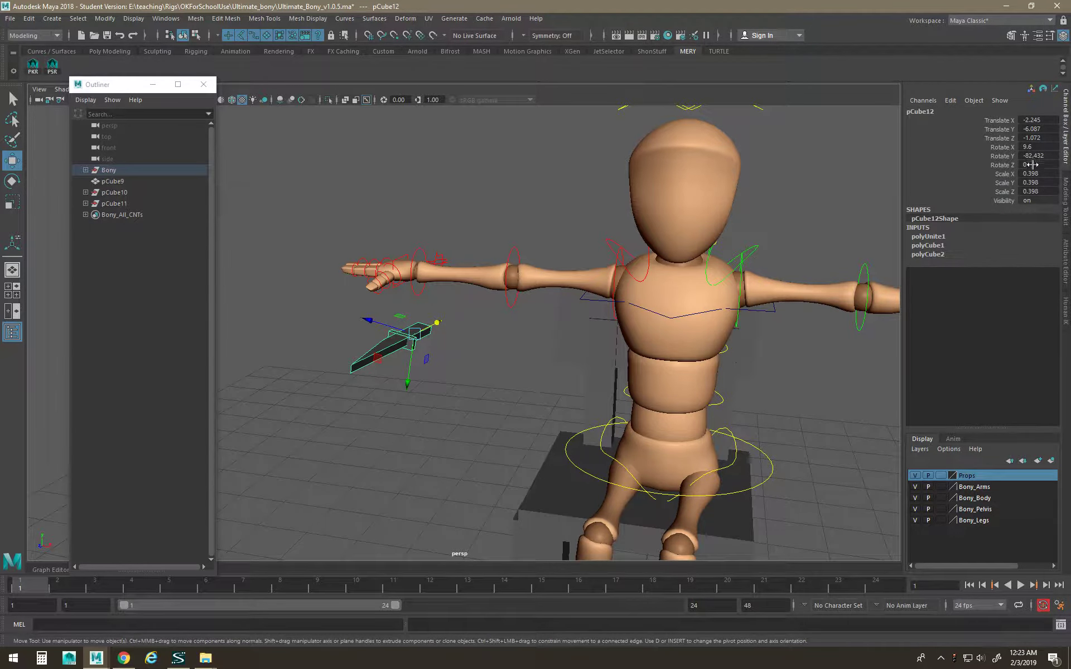
drag(1039, 156, 1042, 119)
key(Return)
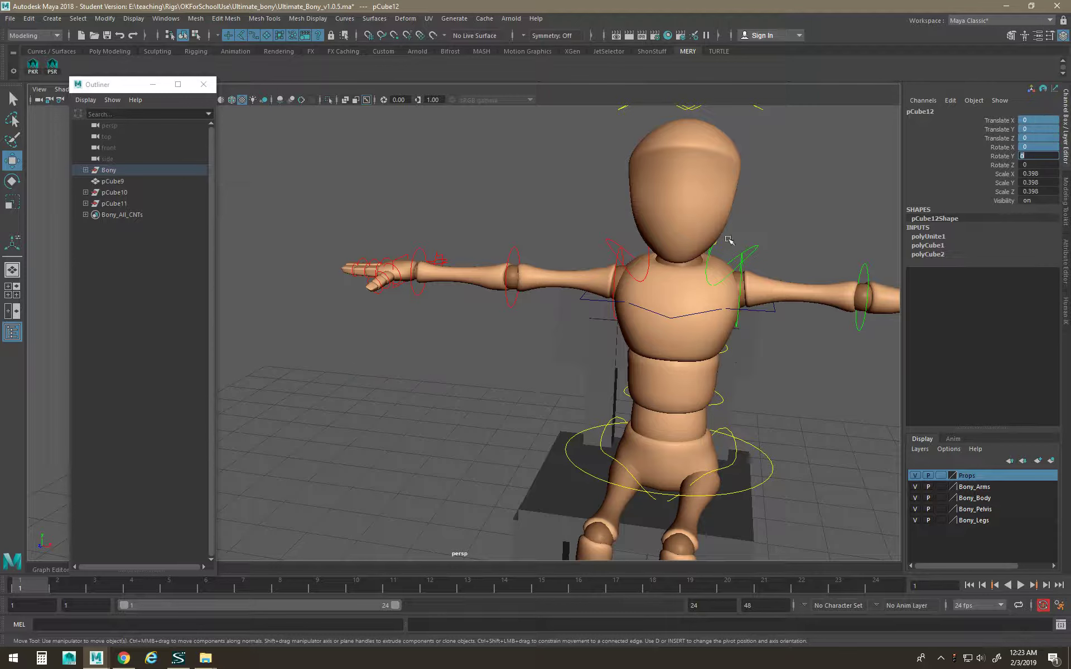
scroll(544, 334, down, 10)
key(ctrl+z)
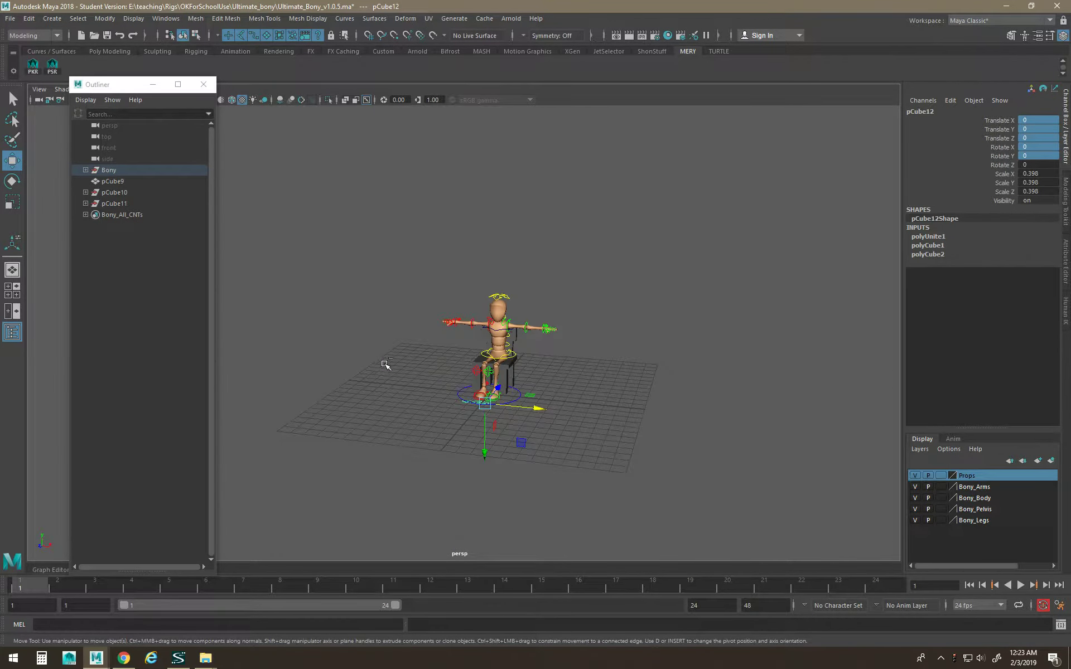
scroll(451, 356, up, 10)
Rotate the right wrist to check the blade follows, then undo.
click(422, 296)
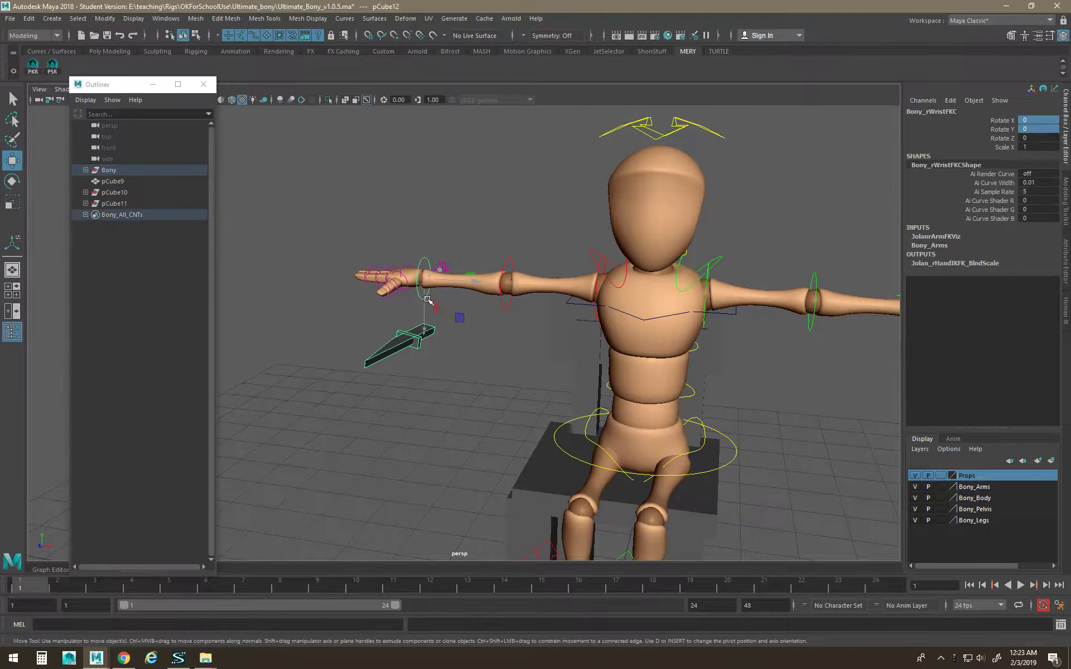
key(e)
key(w)
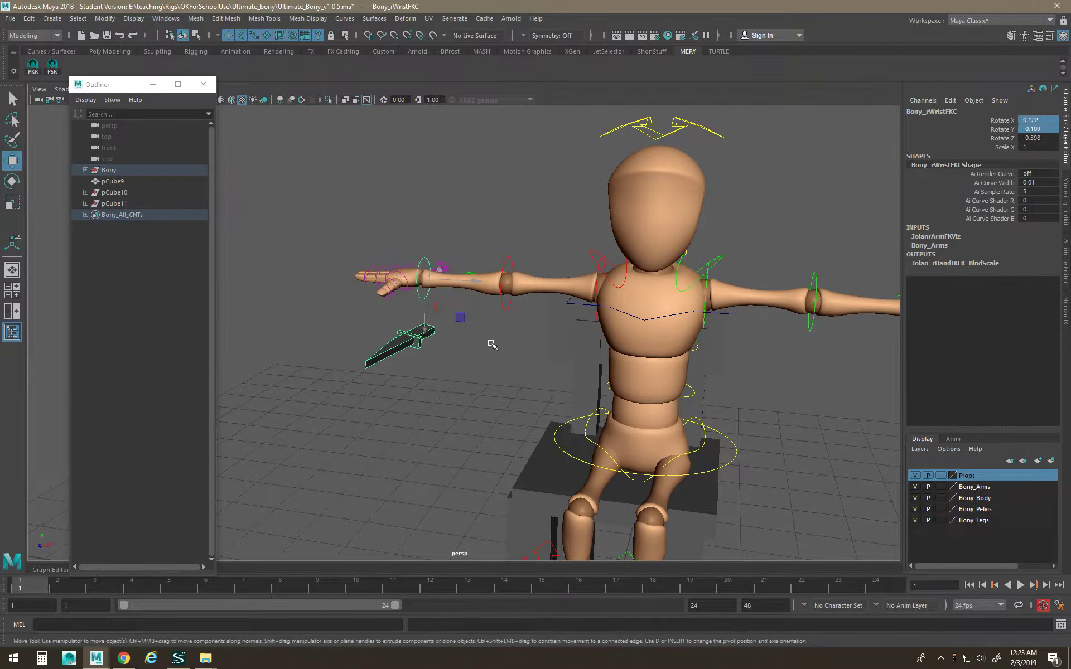
key(e)
drag(447, 319, 444, 334)
key(ctrl+z)
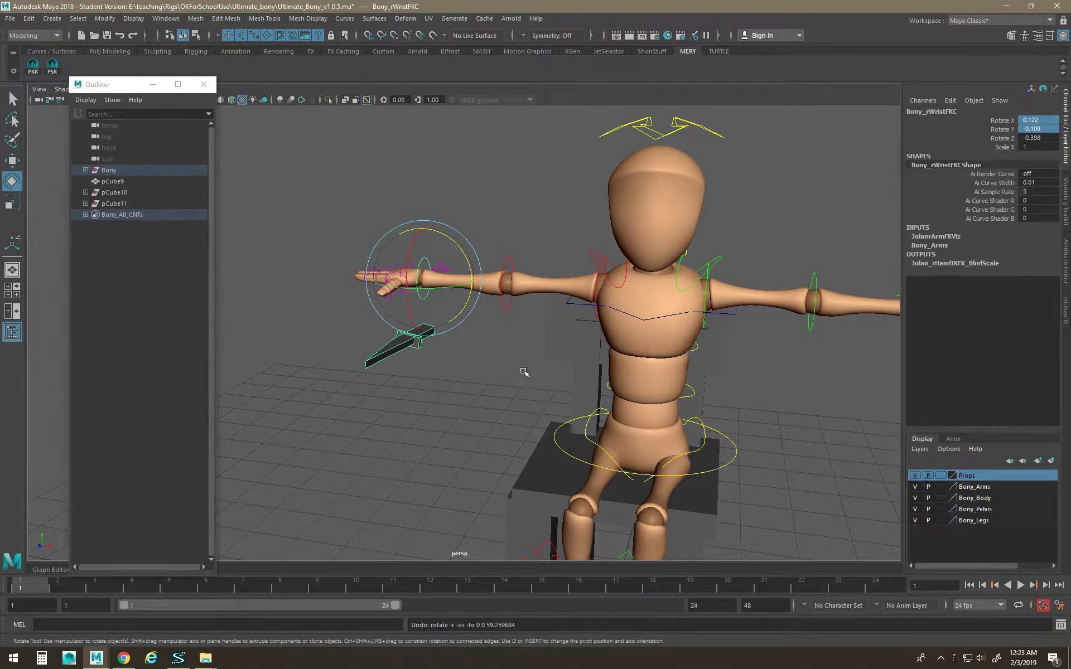
click(538, 359)
Set pCube12's translate and rotate values all to 0.
click(426, 338)
drag(1033, 161, 1034, 114)
text(0)
key(Return)
Zoom out to see the whole figure and select the right wrist control.
alt+right_drag(714, 363, 415, 311)
key(w)
alt+drag(574, 415, 573, 490)
alt+right_drag(573, 490, 400, 345)
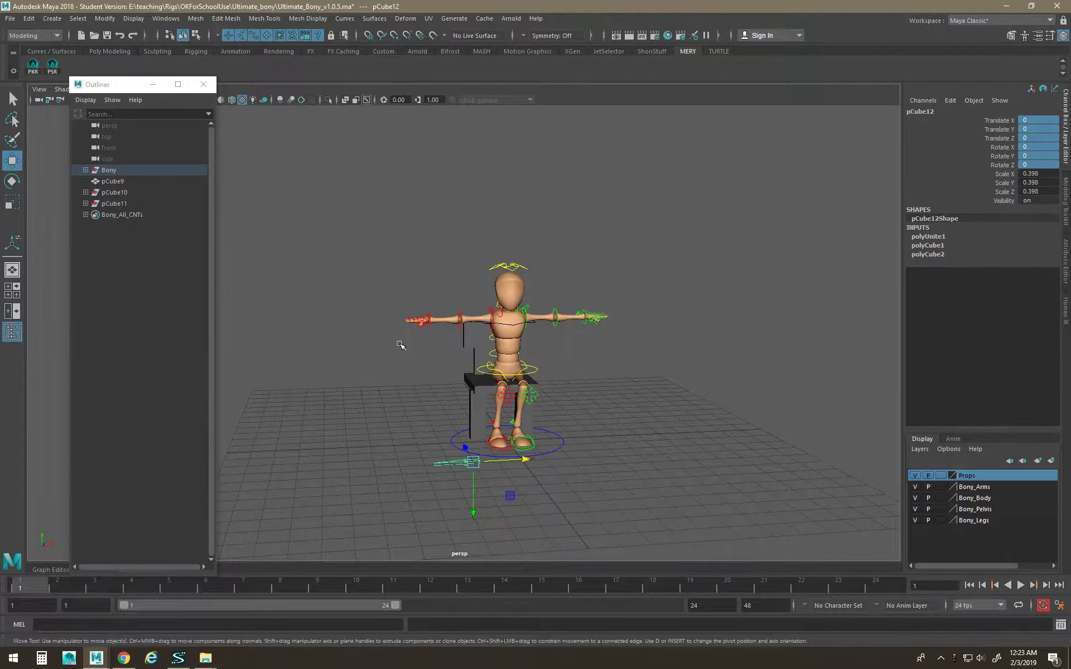
click(428, 327)
key(e)
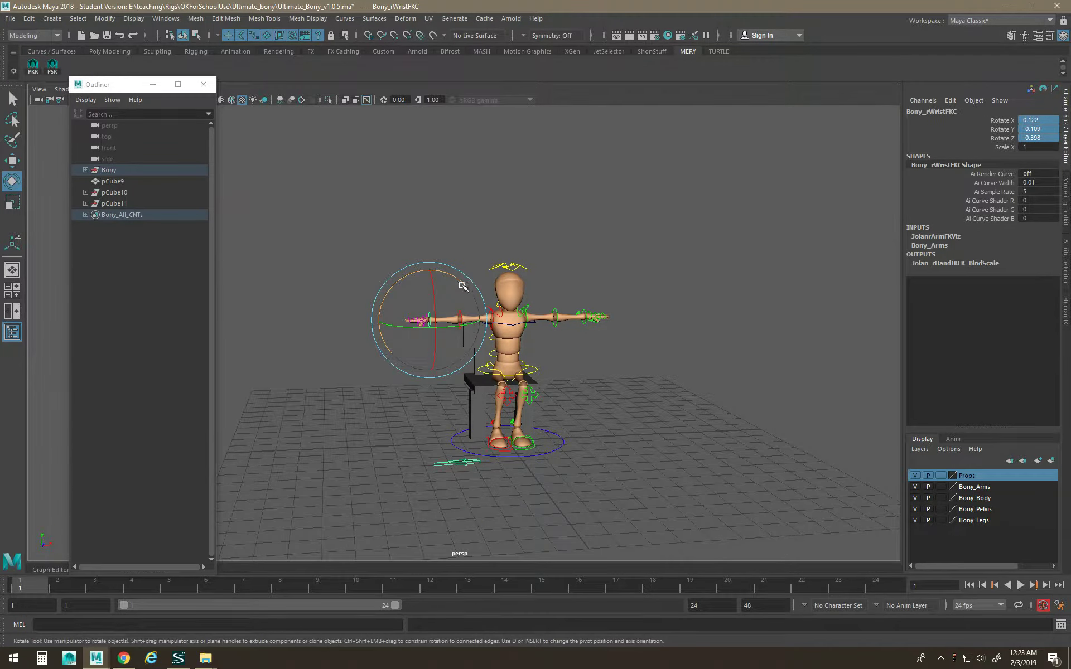
Raise the pCube12 blade from the feet up beside the right hand.
key(w)
click(465, 463)
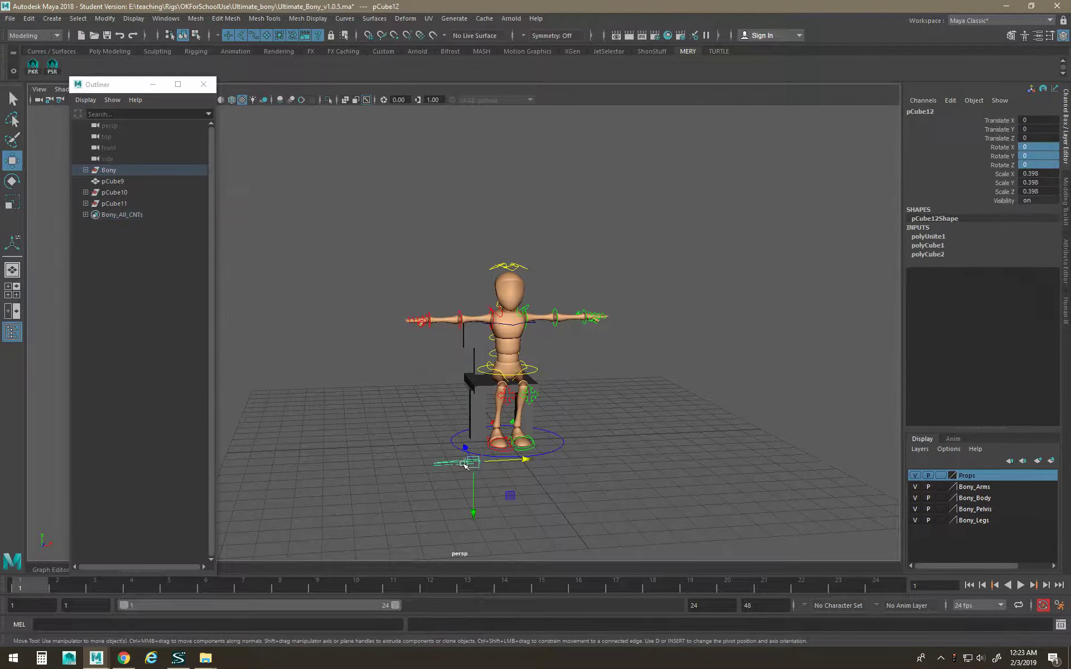
drag(471, 460, 423, 326)
alt+right_drag(445, 358, 461, 361)
alt+drag(462, 361, 389, 329)
alt+right_drag(397, 317, 395, 382)
Turn the blade to rotate Y −75.584 and slide it into the right palm.
key(e)
drag(411, 396, 475, 385)
key(w)
alt+right_drag(476, 385, 379, 400)
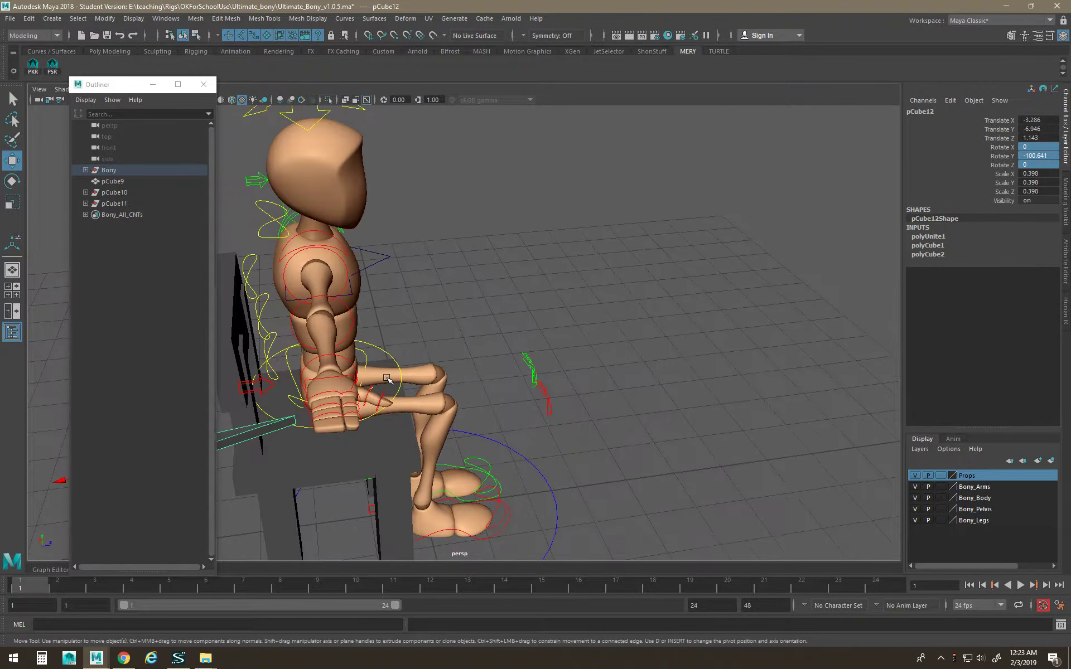
alt+middle_drag(379, 401, 435, 365)
alt+right_drag(435, 366, 348, 357)
drag(385, 350, 578, 255)
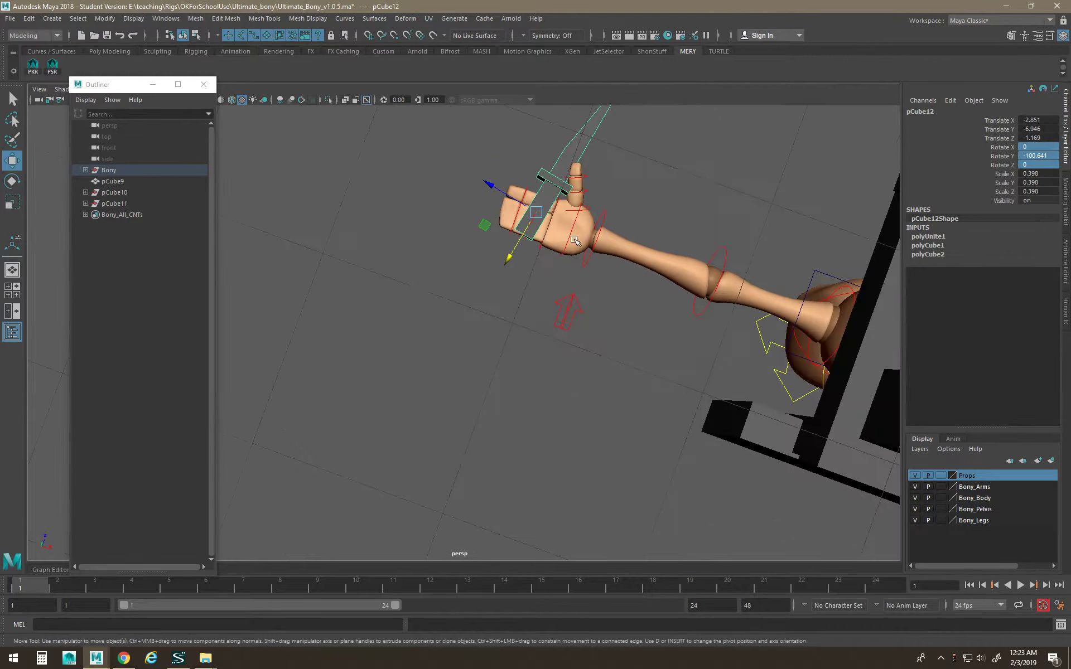
drag(537, 212, 540, 247)
Deselect, reselect, and deselect pCube12 to check its placement in the hand.
key(e)
key(w)
click(499, 193)
key(r)
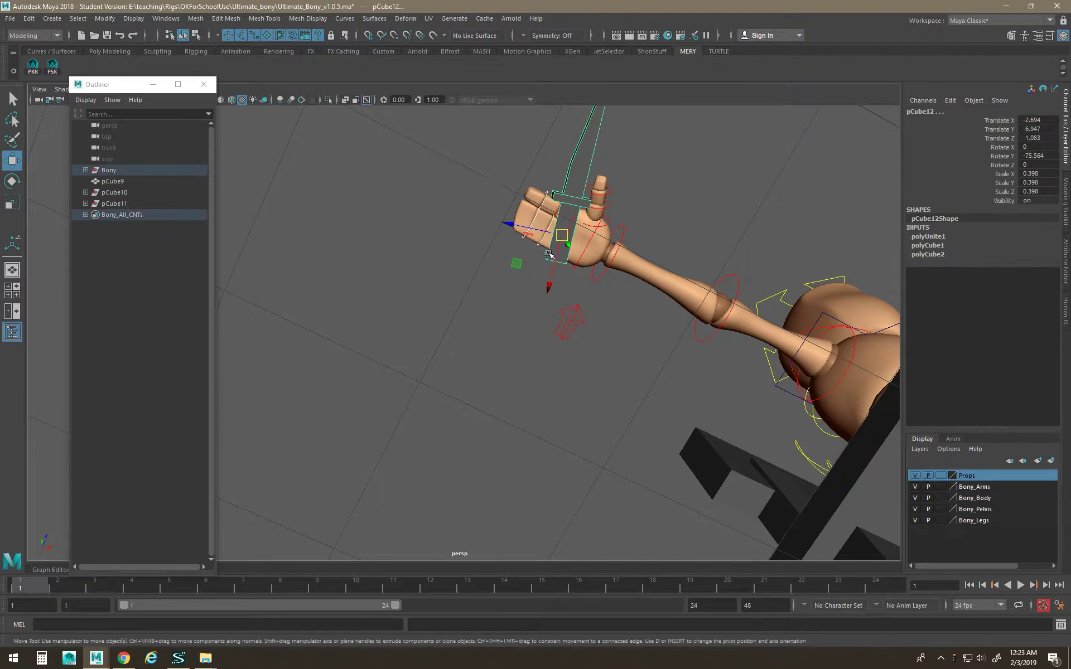
click(558, 178)
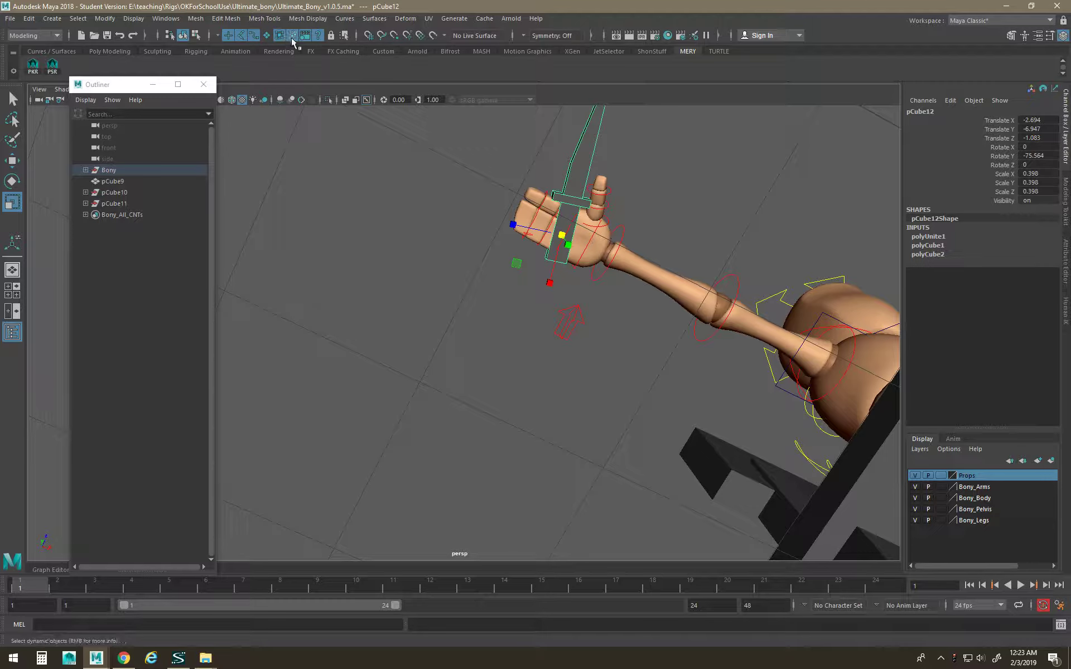
click(504, 195)
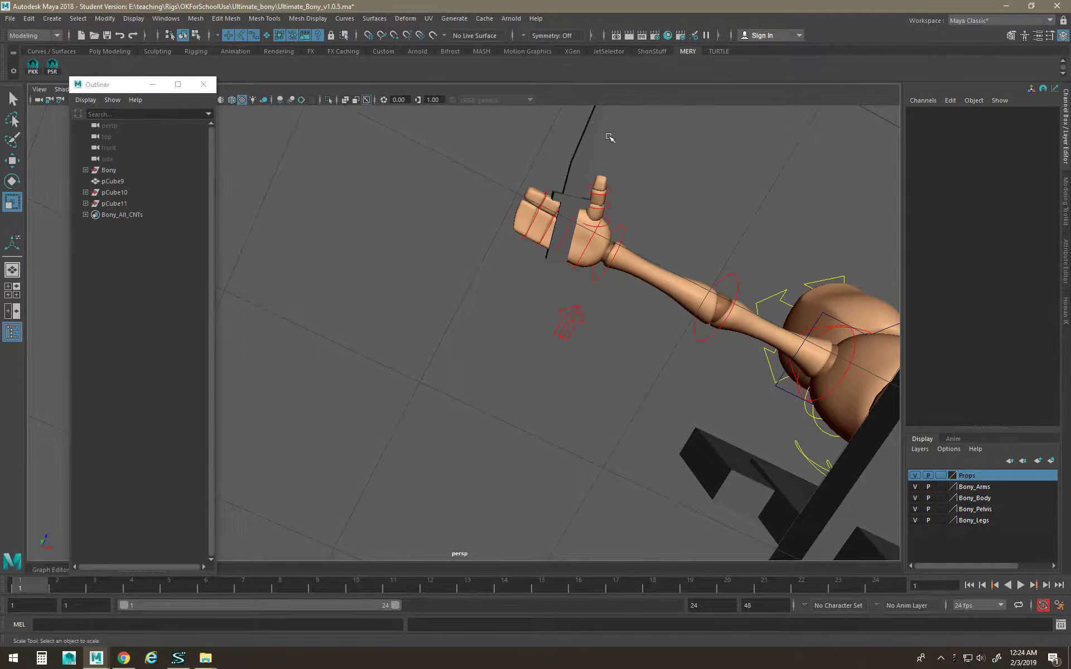
drag(590, 143, 464, 152)
Restrict selection to surfaces and nudge the pCube12 blade slightly deeper into the right hand's grip.
click(267, 36)
drag(625, 110, 559, 129)
click(701, 139)
drag(659, 142, 515, 156)
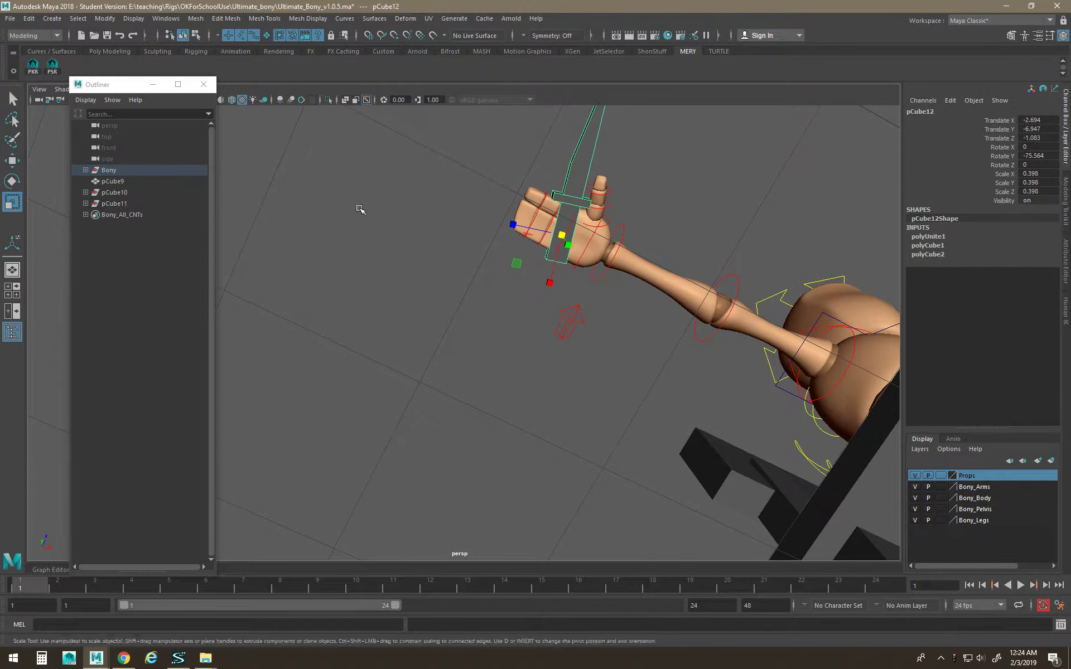
click(509, 185)
key(e)
drag(559, 250, 603, 240)
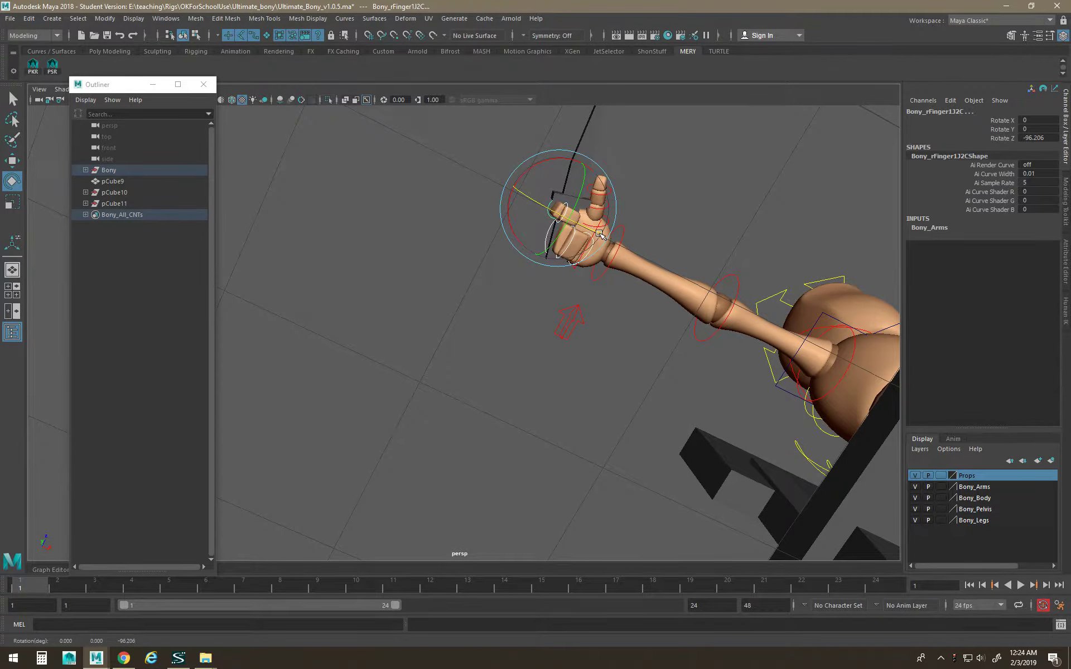
click(580, 199)
key(w)
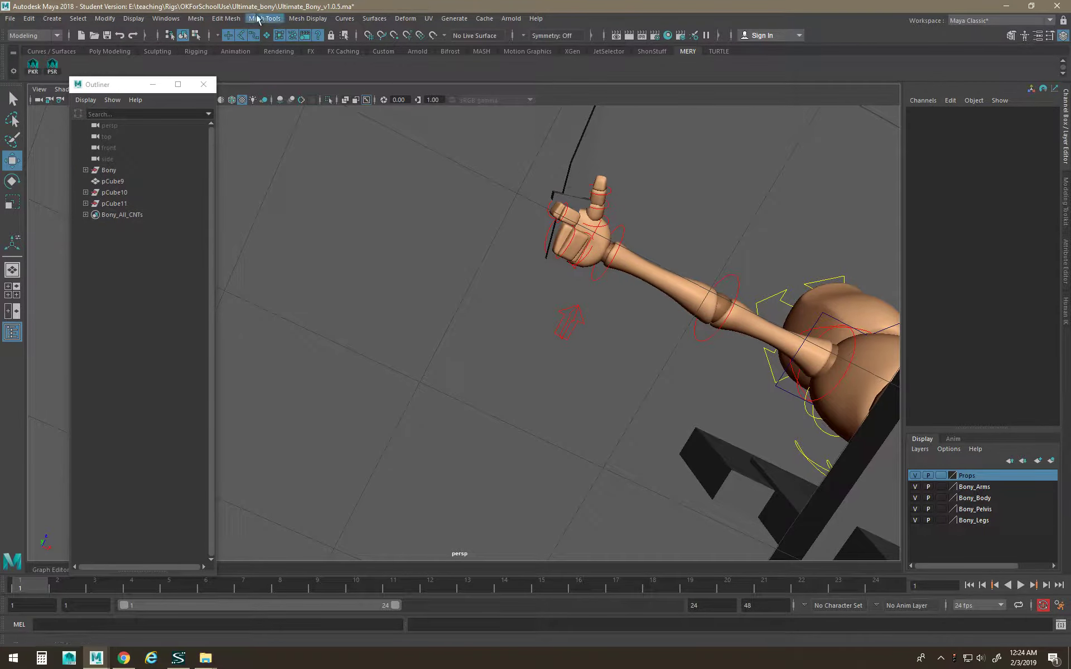
click(577, 193)
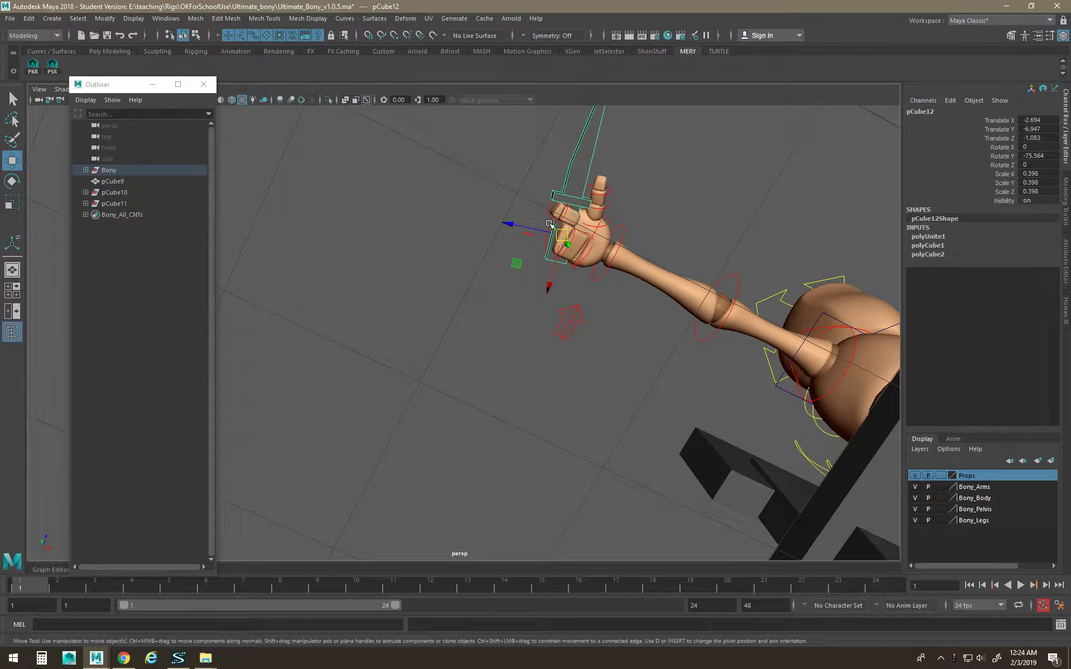
drag(540, 233, 549, 234)
Curl Bony's right thumb control around the handle to rotate Z −47.606.
alt+drag(623, 242, 603, 211)
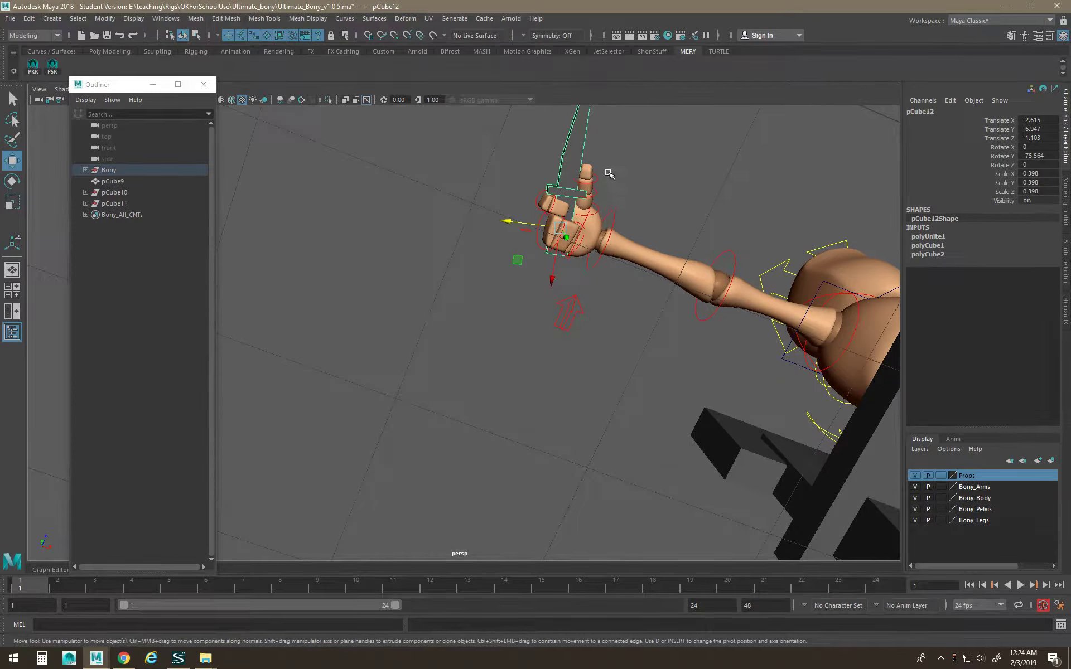
click(593, 197)
key(e)
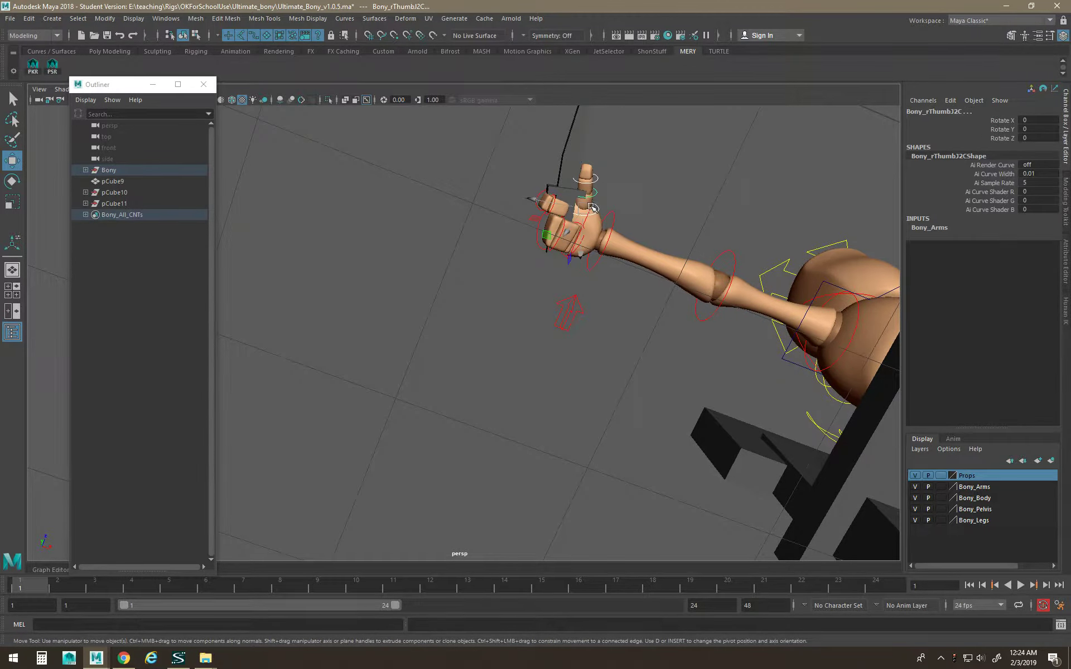
mouse_move(583, 188)
mouse_down()
mouse_move(563, 207)
mouse_move(571, 199)
mouse_up()
alt+drag(709, 216, 623, 263)
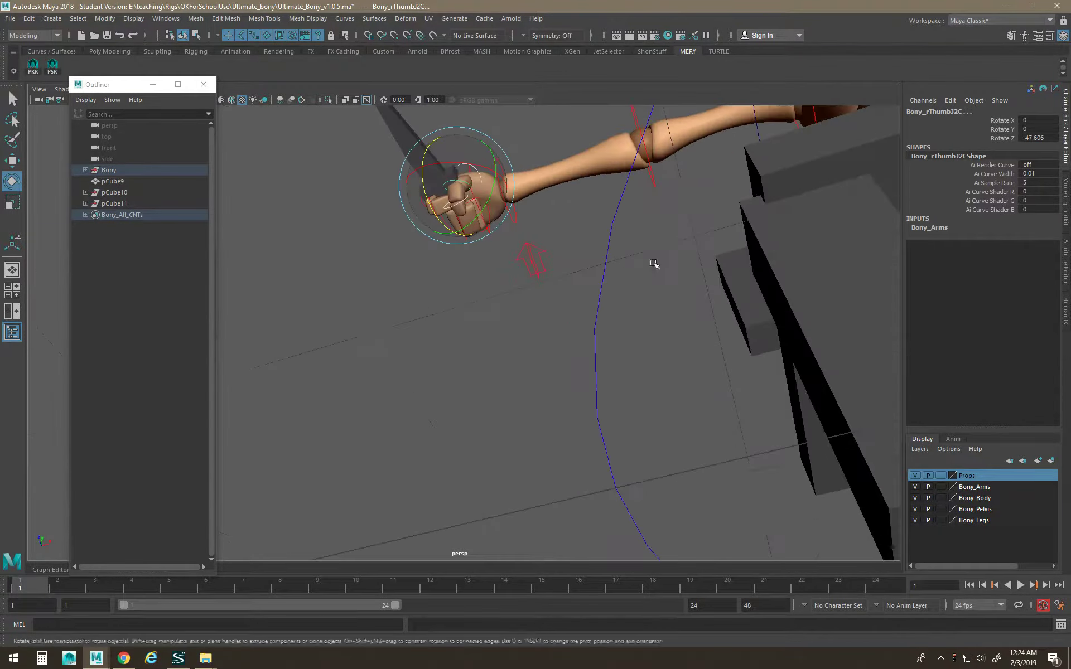
alt+right_drag(623, 263, 530, 337)
alt+drag(530, 337, 516, 379)
Clear the selection and orbit around the seated figure to review the grip.
click(408, 484)
alt+drag(406, 449, 478, 359)
alt+right_drag(478, 358, 436, 387)
alt+drag(436, 387, 373, 427)
alt+right_drag(457, 422, 370, 428)
alt+middle_drag(502, 459, 489, 372)
alt+right_drag(499, 413, 588, 419)
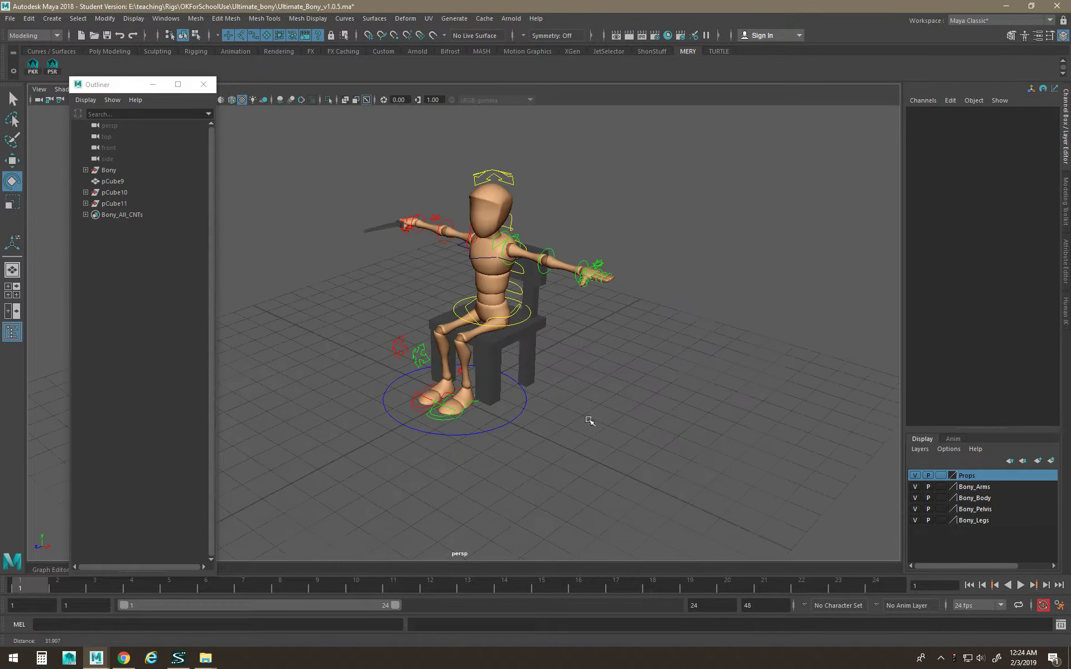
alt+drag(588, 419, 530, 442)
key(space)
Create a new cube, pCube13, and stretch it along X to 12.201 as the axe handle.
click(410, 407)
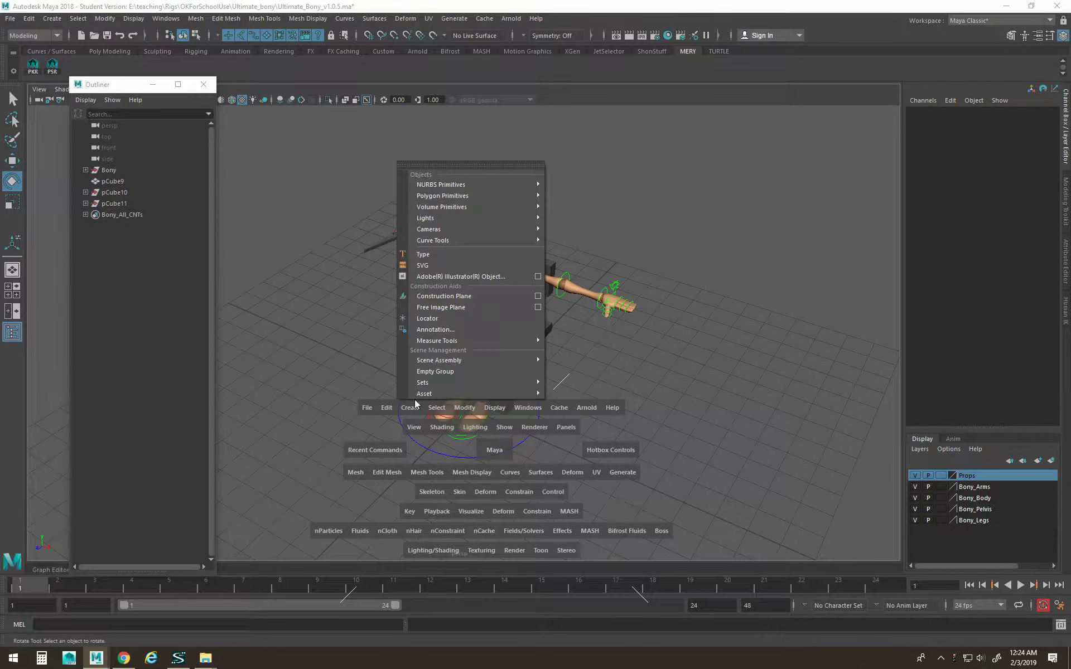
mouse_move(474, 196)
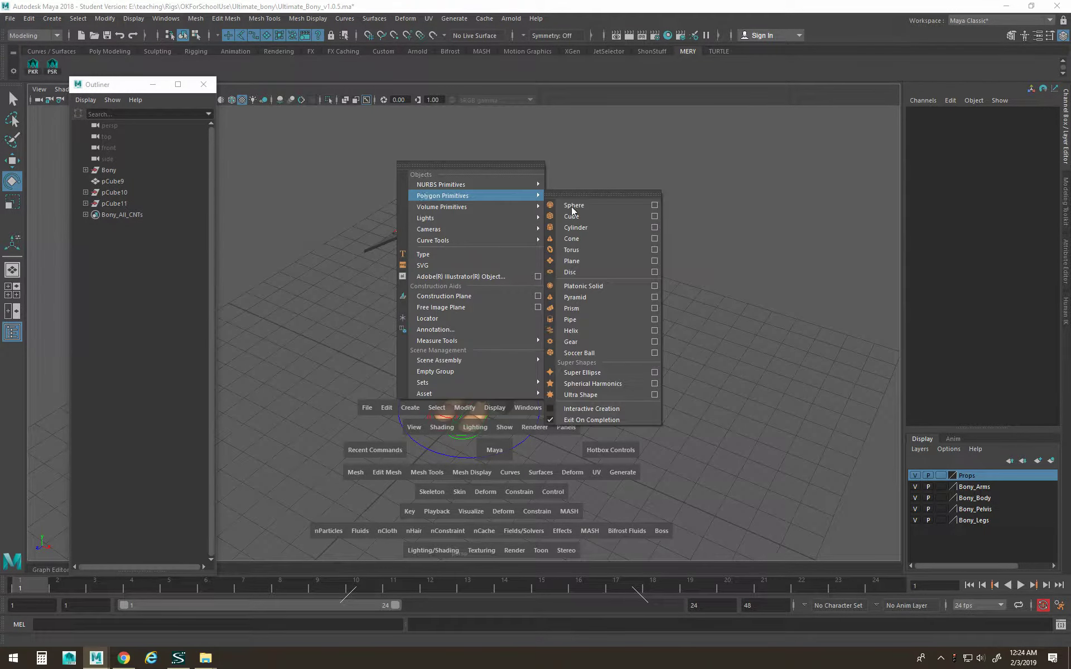
click(630, 217)
key(r)
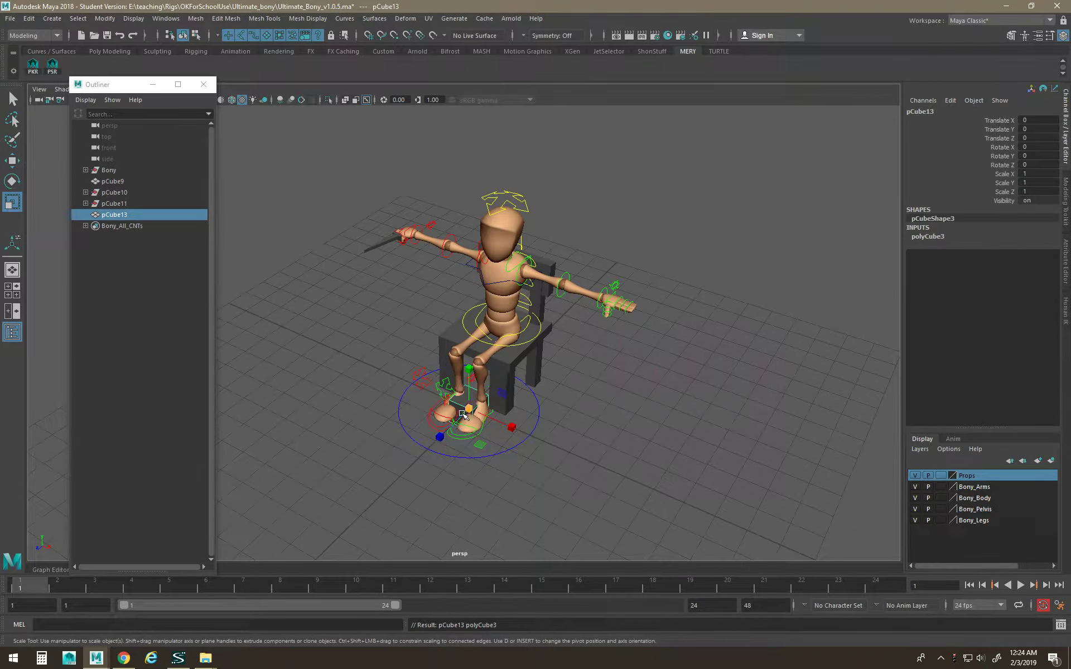
drag(504, 428, 636, 480)
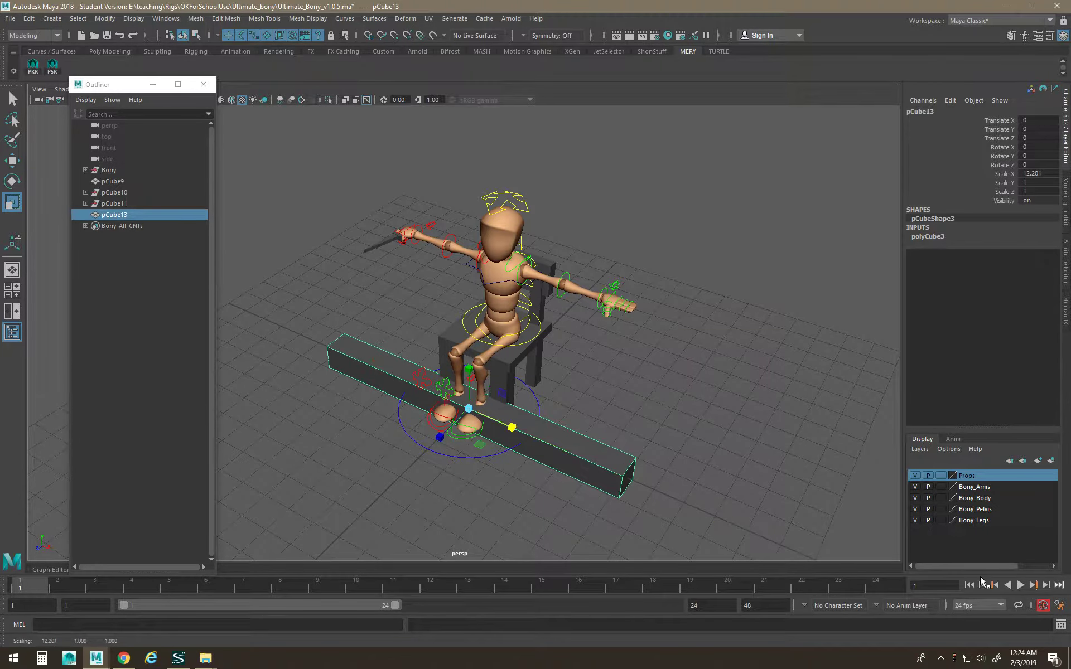
key(w)
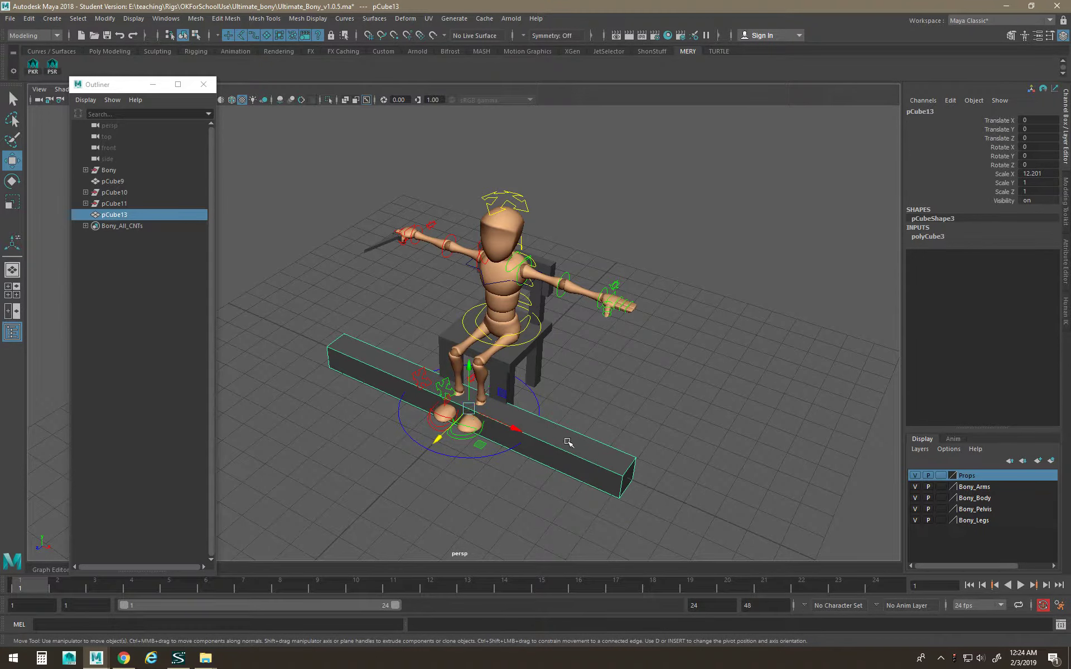
key(space)
click(513, 413)
Add cube pCube14 beside the handle, scale it to a 1.365 × 8.516 bar, slide it to Z 2.106.
mouse_move(557, 202)
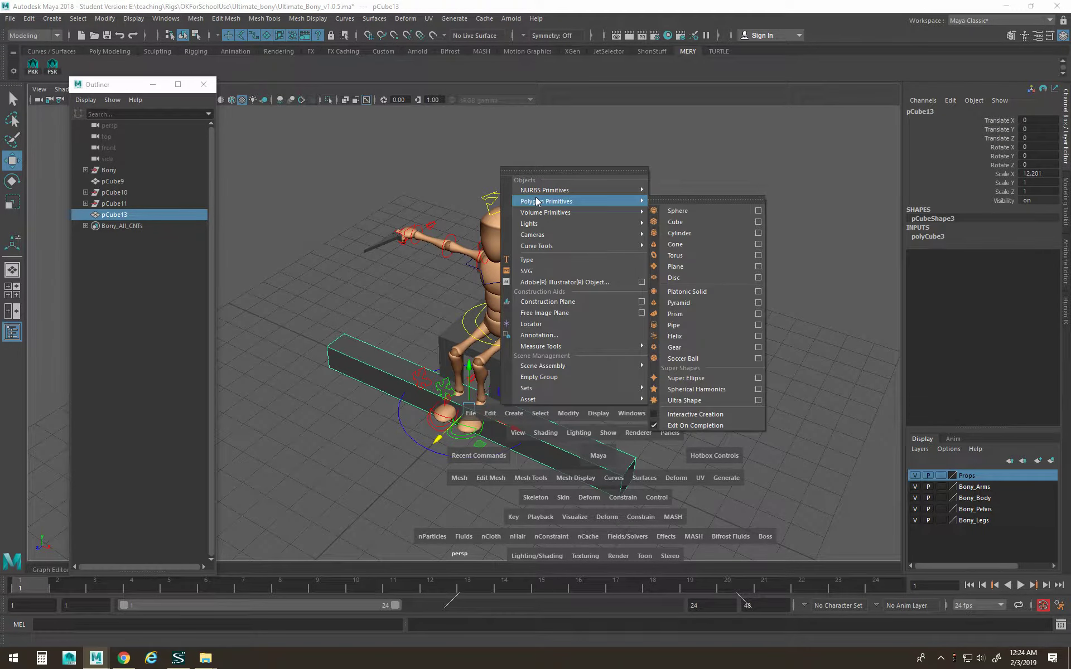
click(716, 224)
drag(471, 423, 192, 385)
key(r)
drag(356, 324, 354, 309)
drag(325, 387, 301, 401)
key(w)
alt+drag(304, 403, 385, 428)
scroll(357, 415, down, 2)
alt+middle_drag(298, 388, 346, 381)
Move the bar's four end vertices along Z to taper it into a wedge.
right_drag(346, 381, 282, 336)
drag(258, 329, 507, 576)
key(r)
key(w)
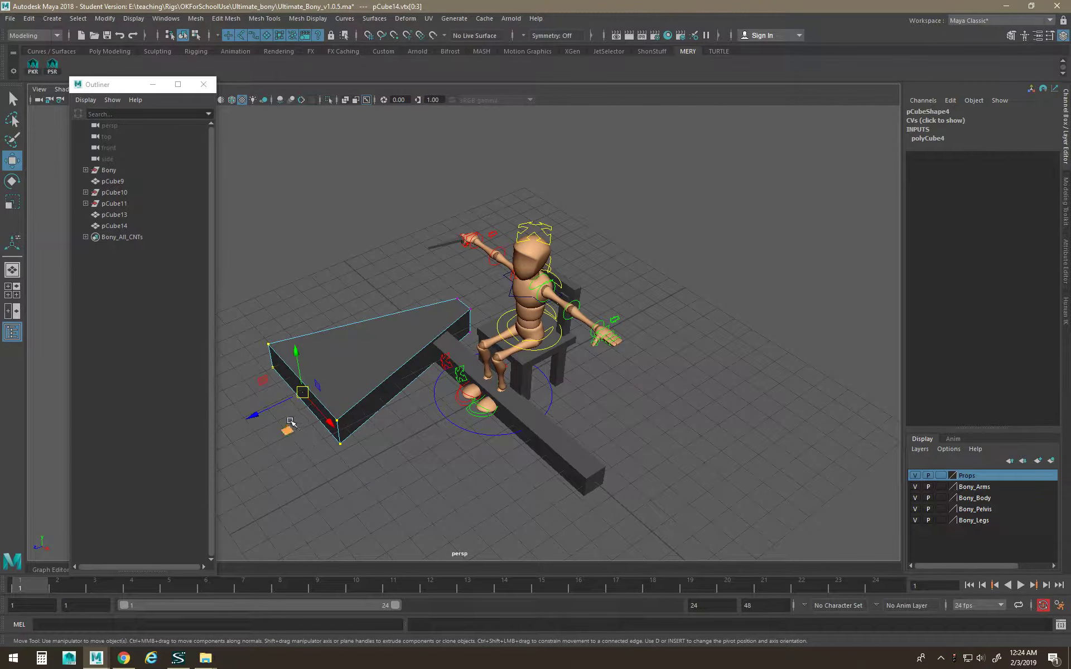
drag(250, 413, 385, 442)
key(r)
key(w)
click(416, 421)
right_drag(419, 338, 453, 320)
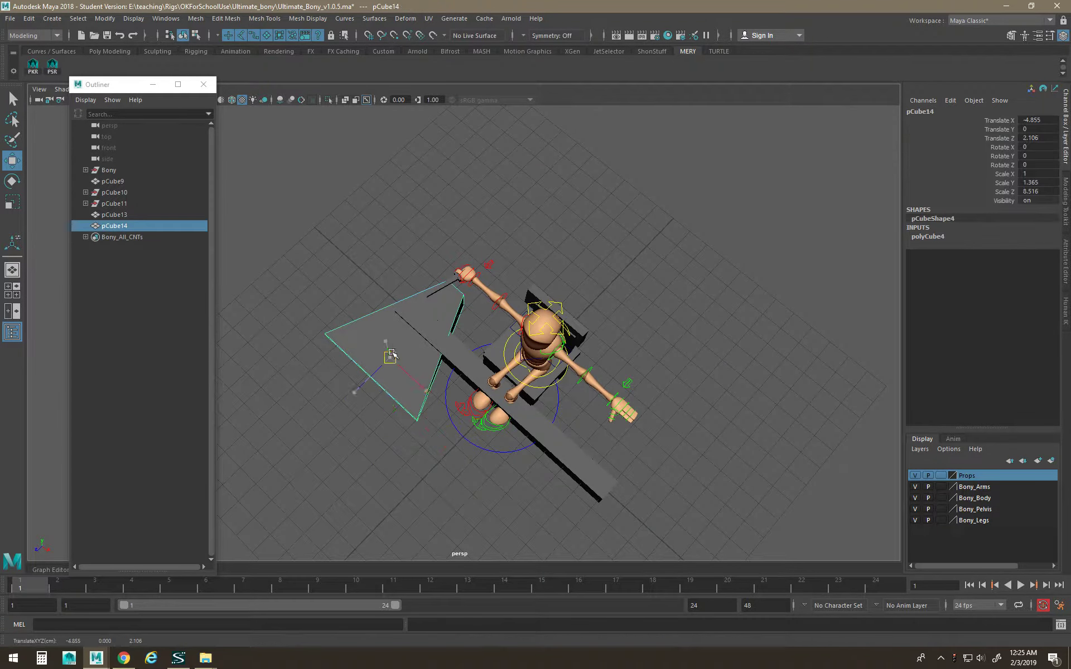
Combine the handle pCube13 and blade pCube14 into one mesh with Mesh > Combine.
click(460, 352)
shift+click(405, 365)
key(space)
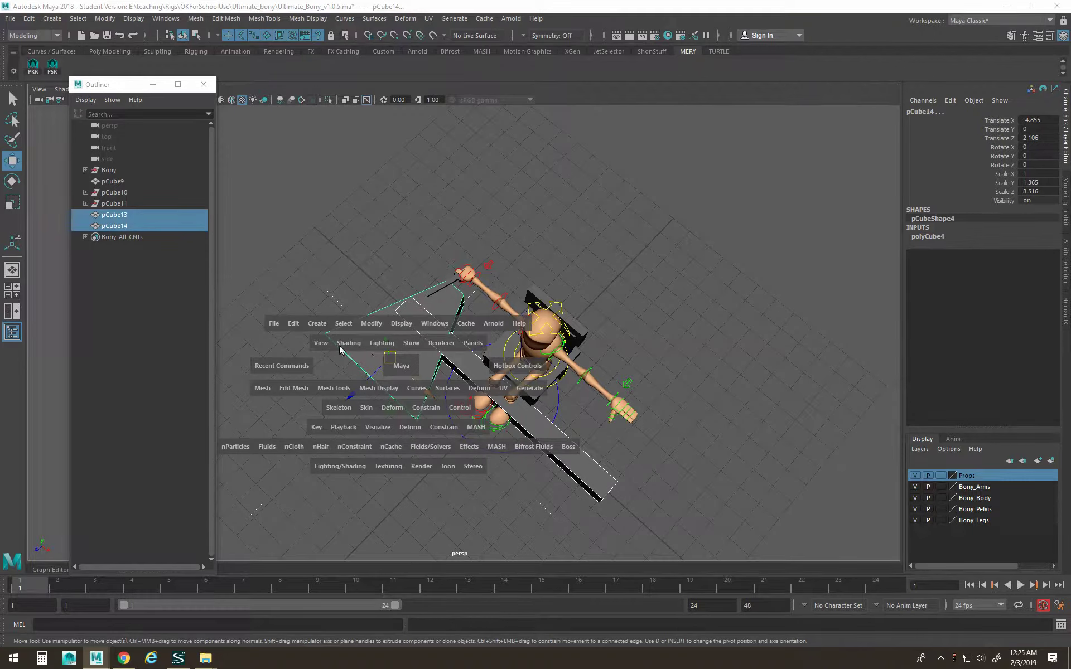
click(265, 392)
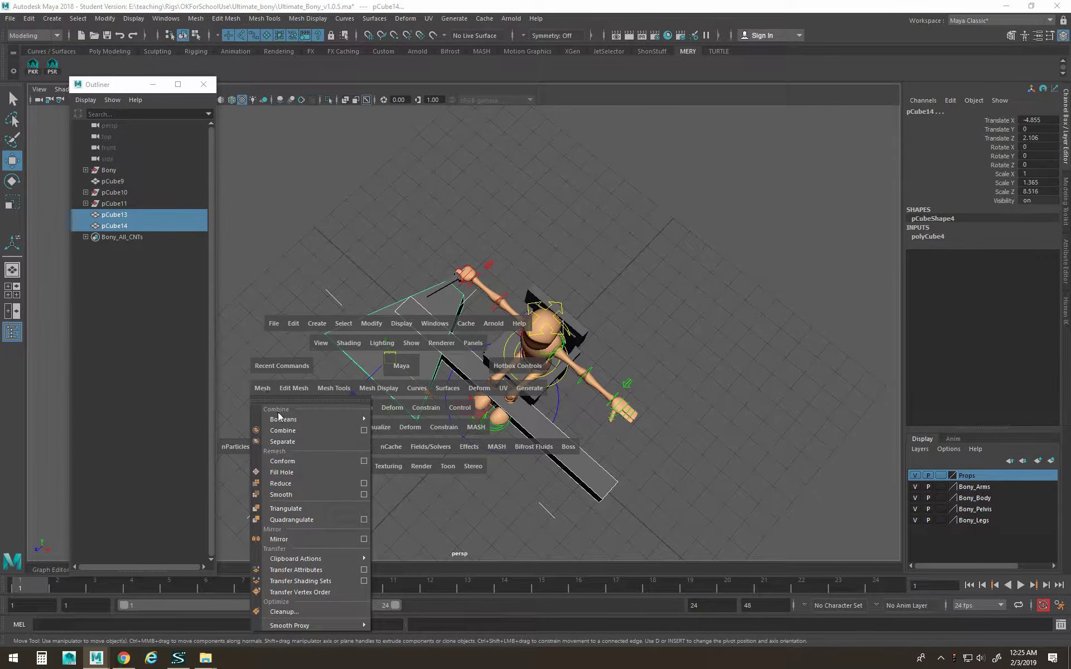
click(282, 431)
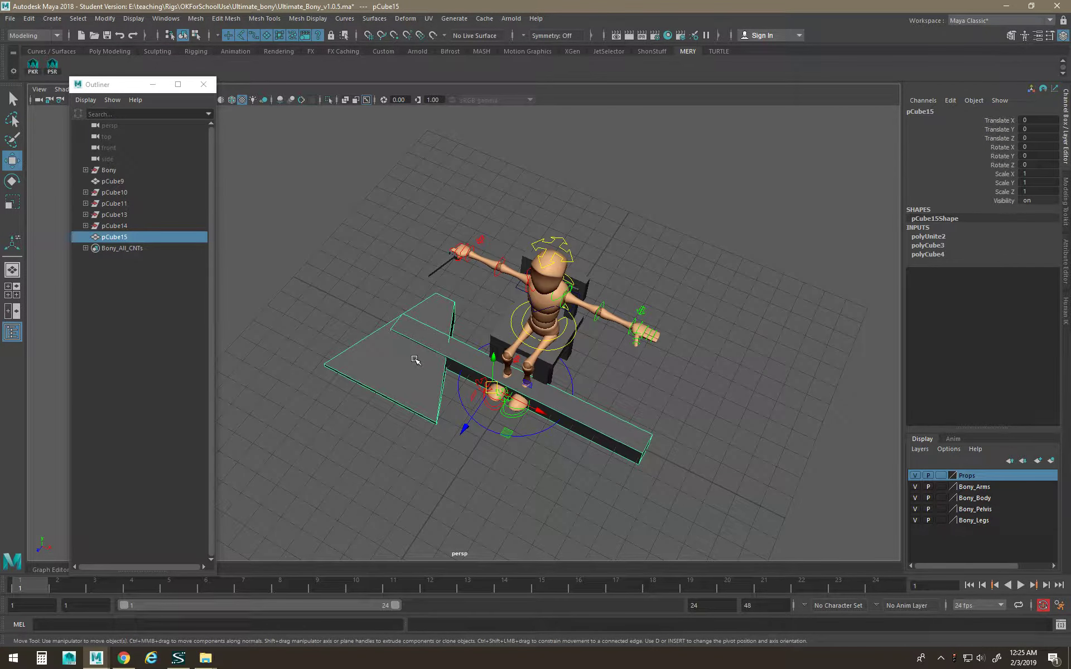
Scale the combined axe pCube15 down to 0.232 and adjust its vertices to lengthen the handle.
key(r)
drag(487, 390, 416, 344)
key(w)
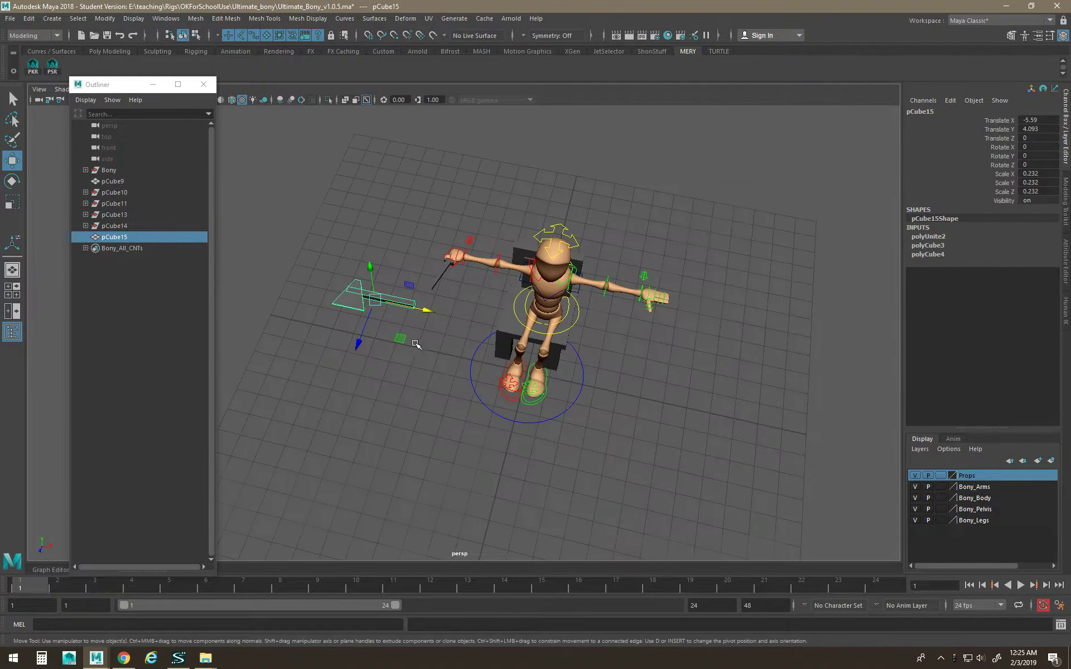
right_drag(413, 304, 361, 314)
drag(403, 293, 539, 343)
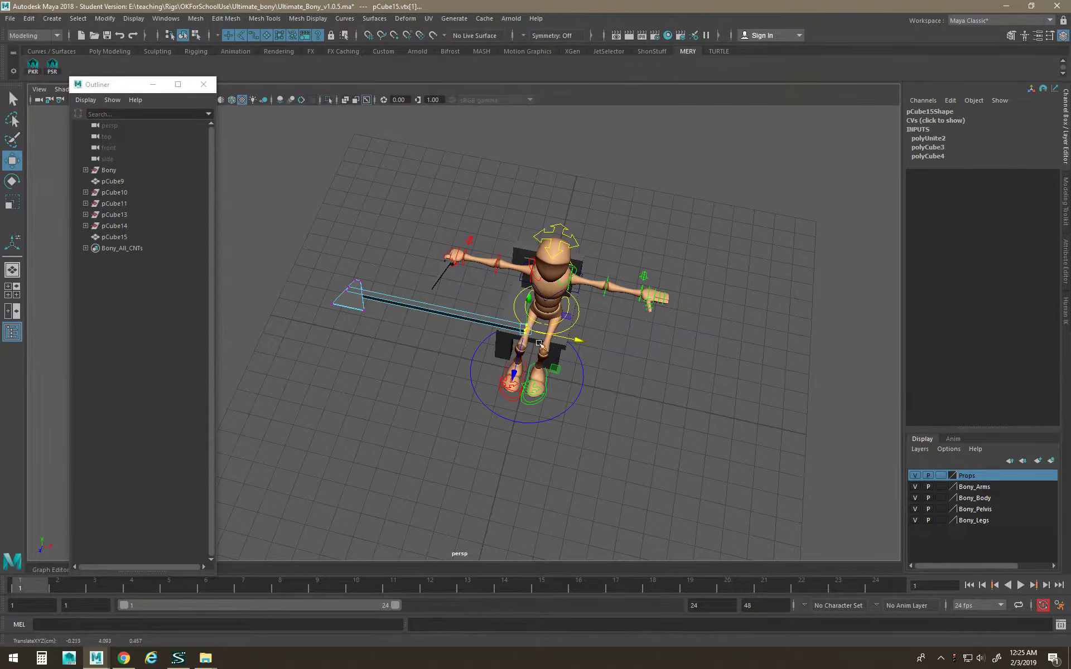
right_drag(446, 319, 450, 320)
right_drag(474, 305, 477, 304)
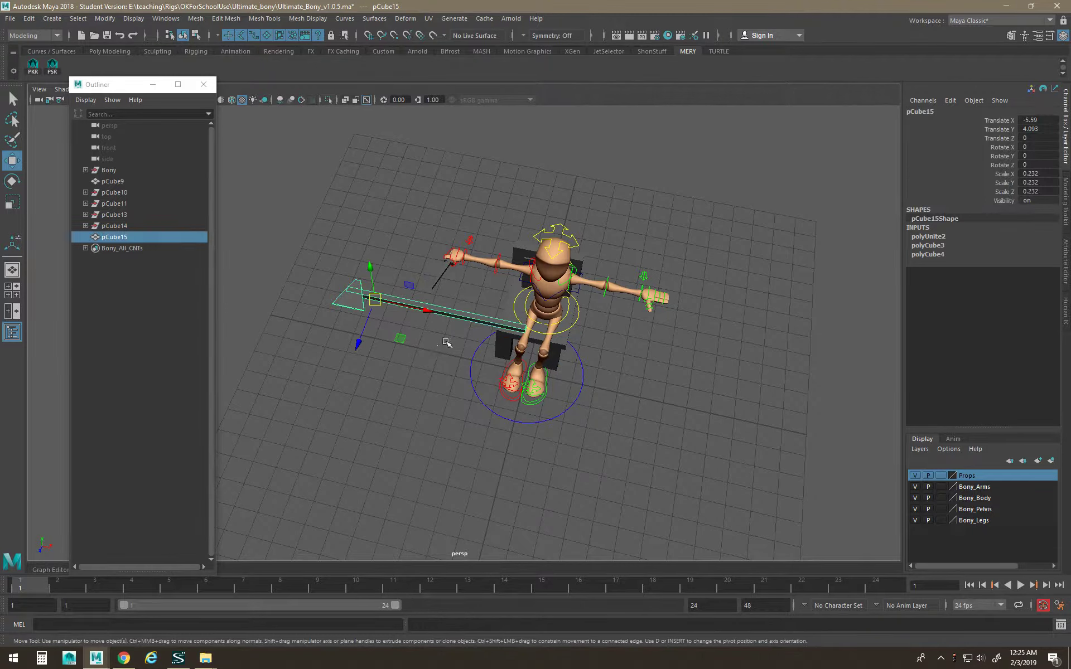
Select the axe, then the small prop, then a mesh of the Bony rig.
click(446, 344)
click(466, 317)
click(443, 277)
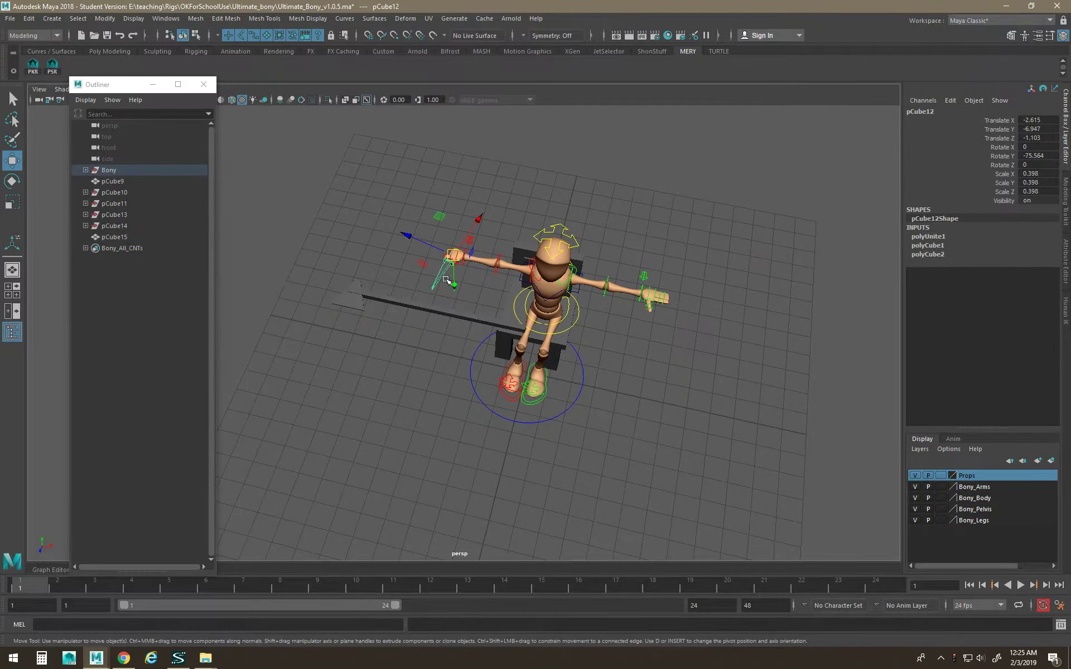
click(566, 265)
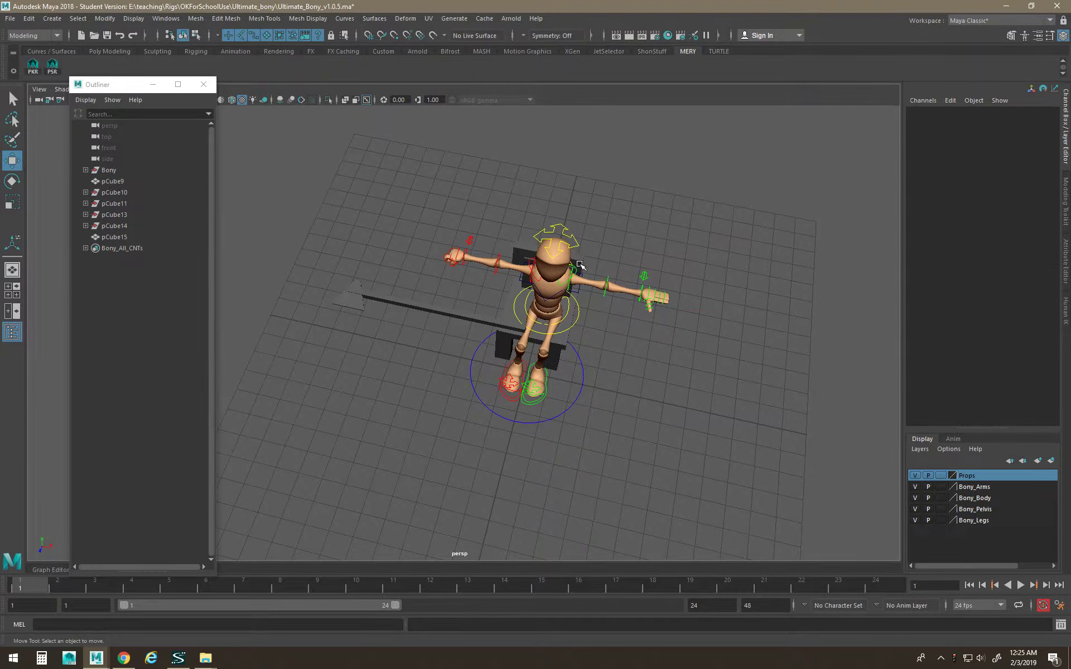
click(580, 265)
Undo a trial chair move and unparent the small prop pCube12 from the rig with Shift+P.
shift+click(555, 276)
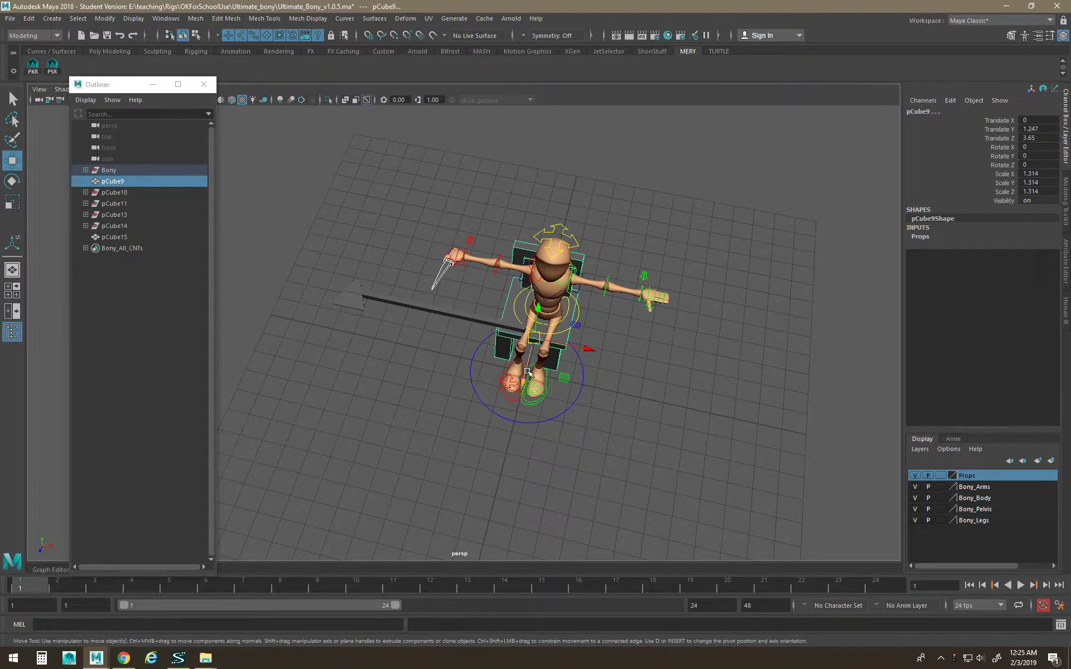
drag(525, 375, 595, 279)
key(ctrl+z)
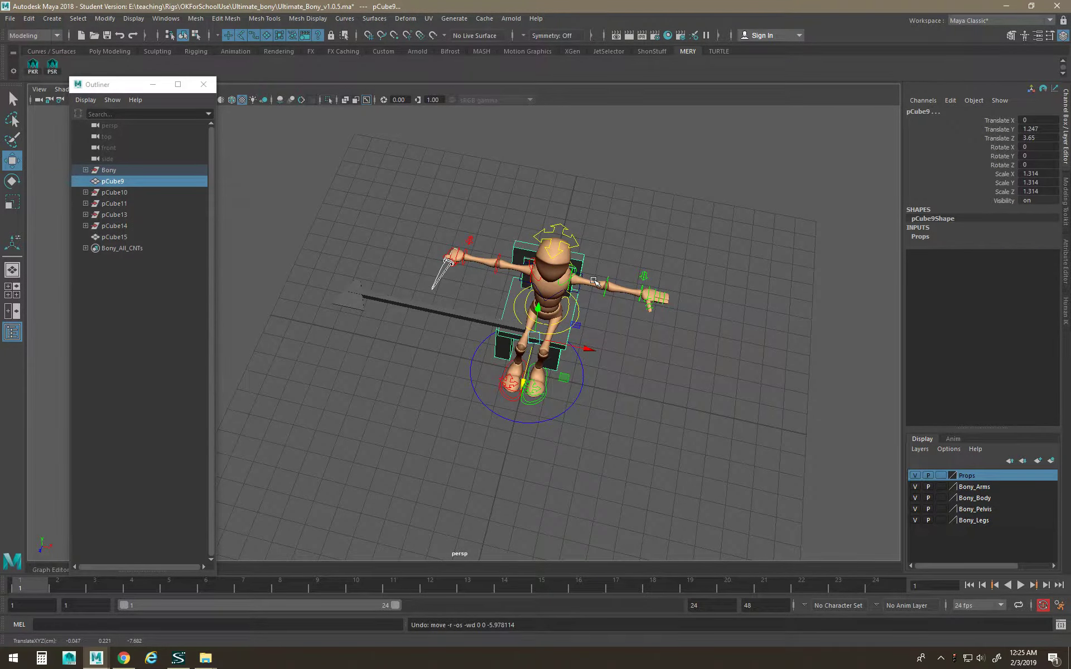
key(shift+p)
alt+drag(477, 244, 548, 301)
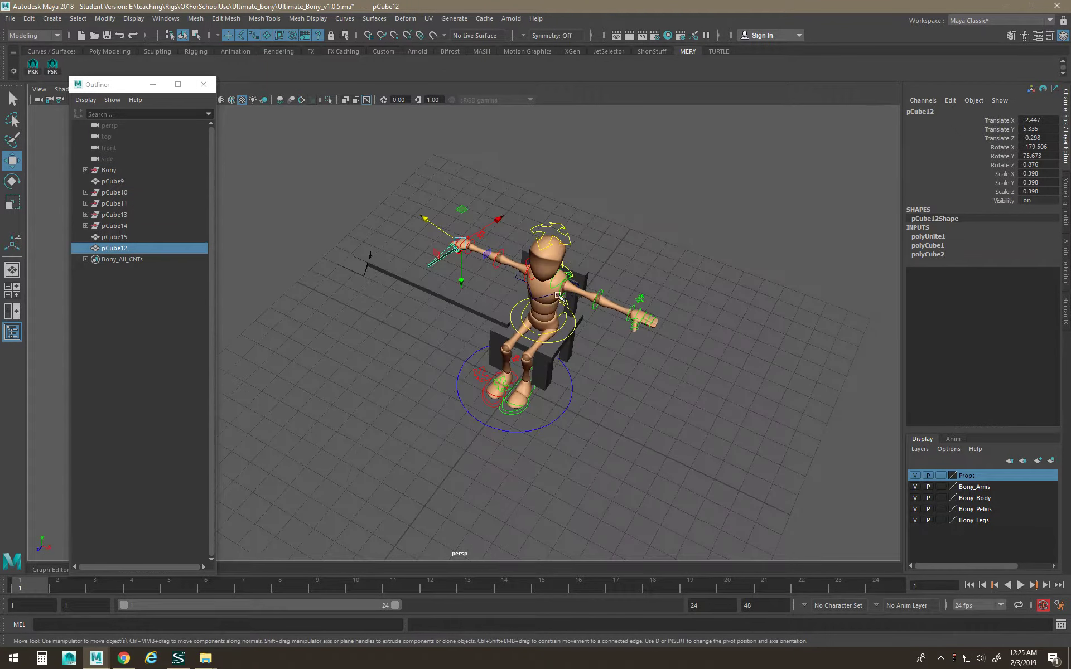
With Move set to Object axis, slide the chair and prop back along Z, prop to Z −11.807.
shift+click(577, 274)
drag(516, 379, 563, 314)
key(ctrl+z)
click(564, 313)
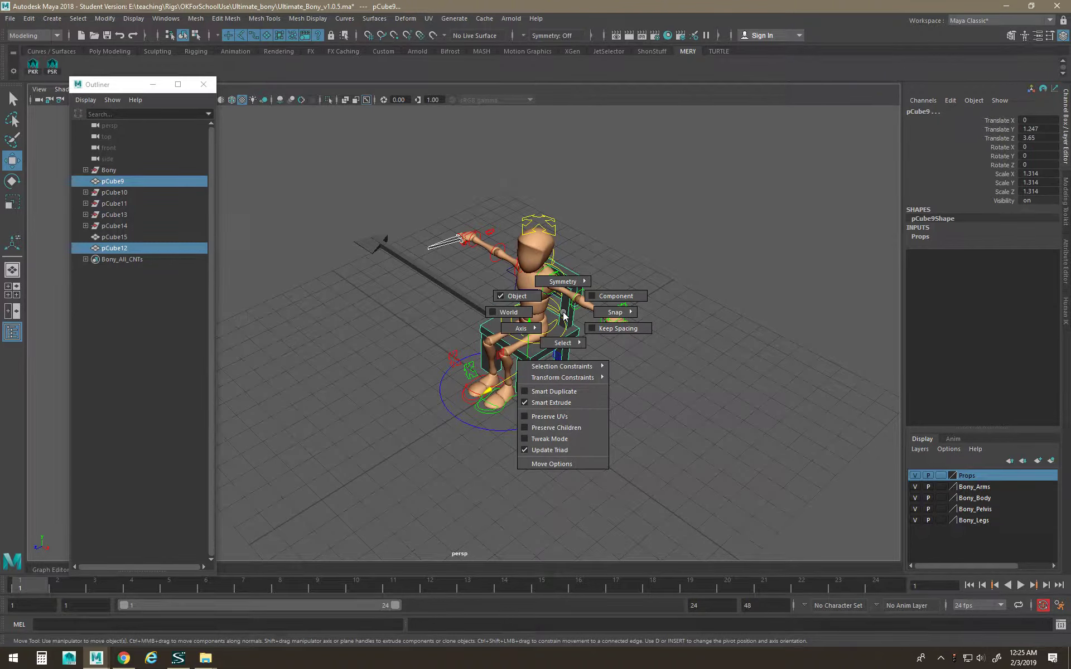
click(529, 303)
drag(508, 372, 694, 275)
Check the new positions by selecting the chair, the small prop and the axe in turn.
alt+middle_drag(676, 259, 619, 311)
alt+drag(619, 310, 563, 255)
click(563, 255)
click(647, 275)
click(589, 203)
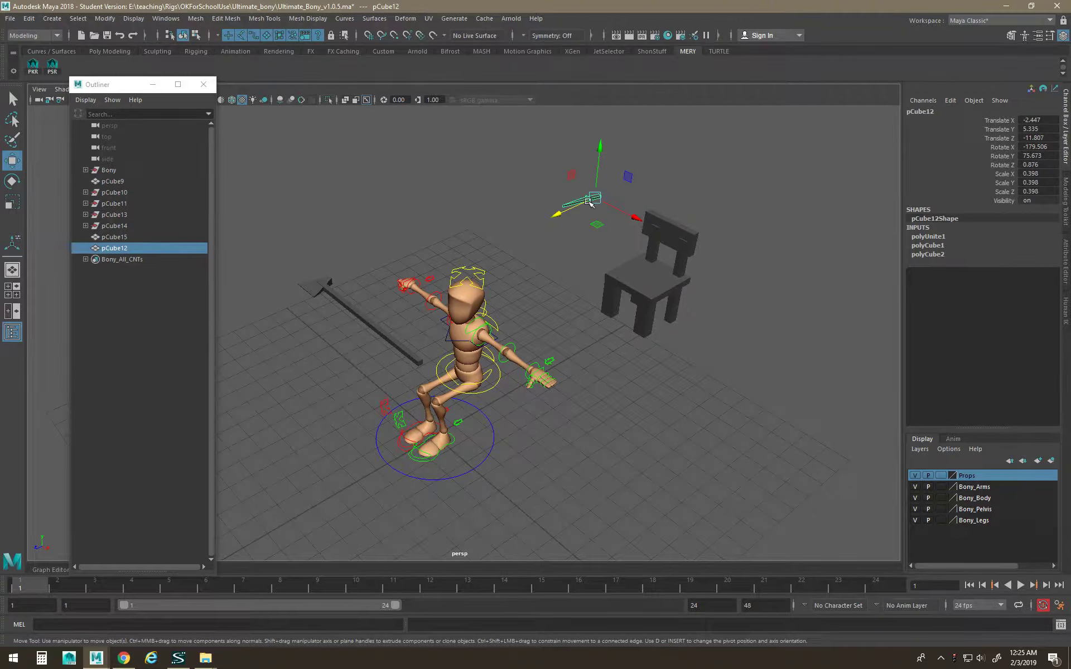
click(660, 295)
click(358, 318)
alt+drag(358, 320, 377, 323)
Move the axe along X in front of the character and shift its blade-end vertices along X and Z.
alt+right_drag(378, 323, 364, 333)
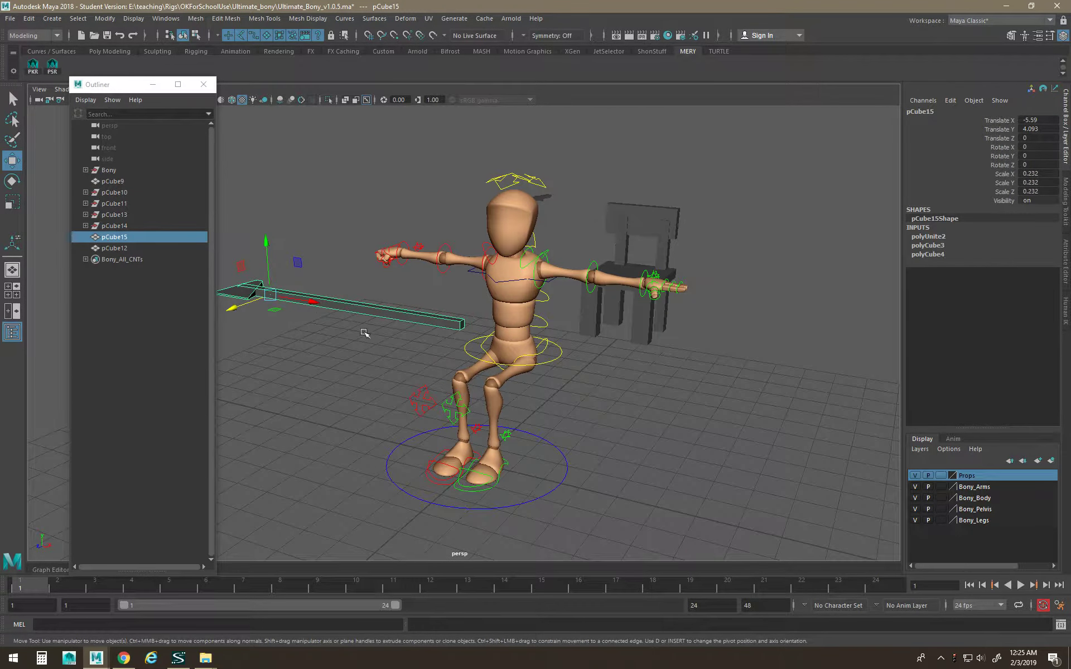
drag(311, 304, 354, 336)
right_drag(354, 336, 355, 372)
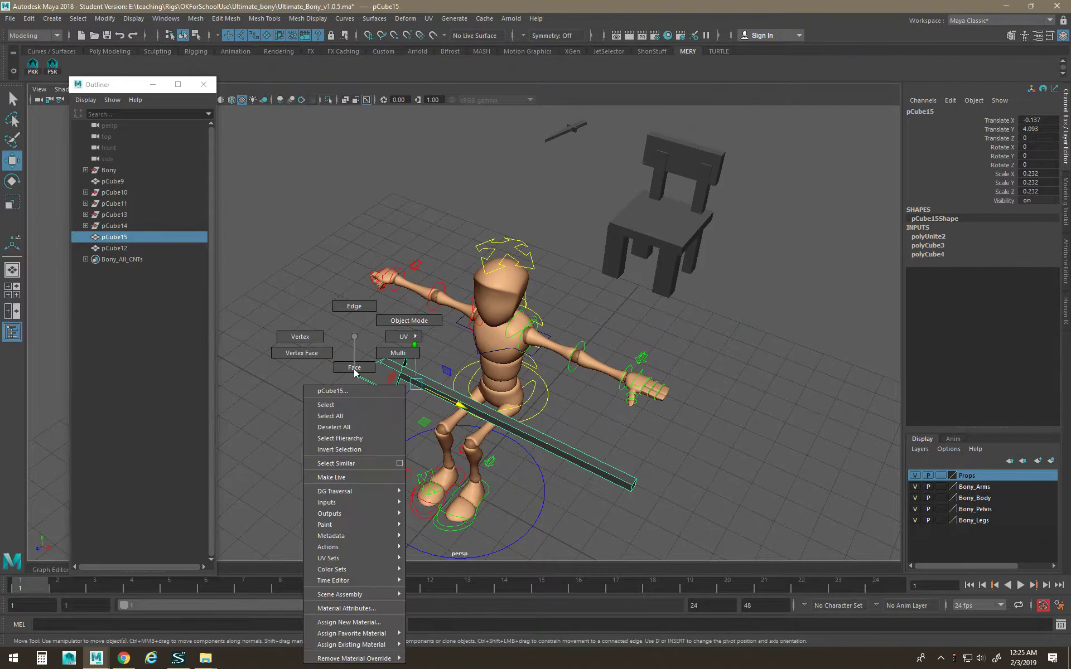
right_drag(322, 336, 321, 337)
drag(339, 368, 307, 449)
mouse_move(433, 339)
mouse_down()
mouse_move(393, 368)
mouse_move(431, 360)
mouse_up()
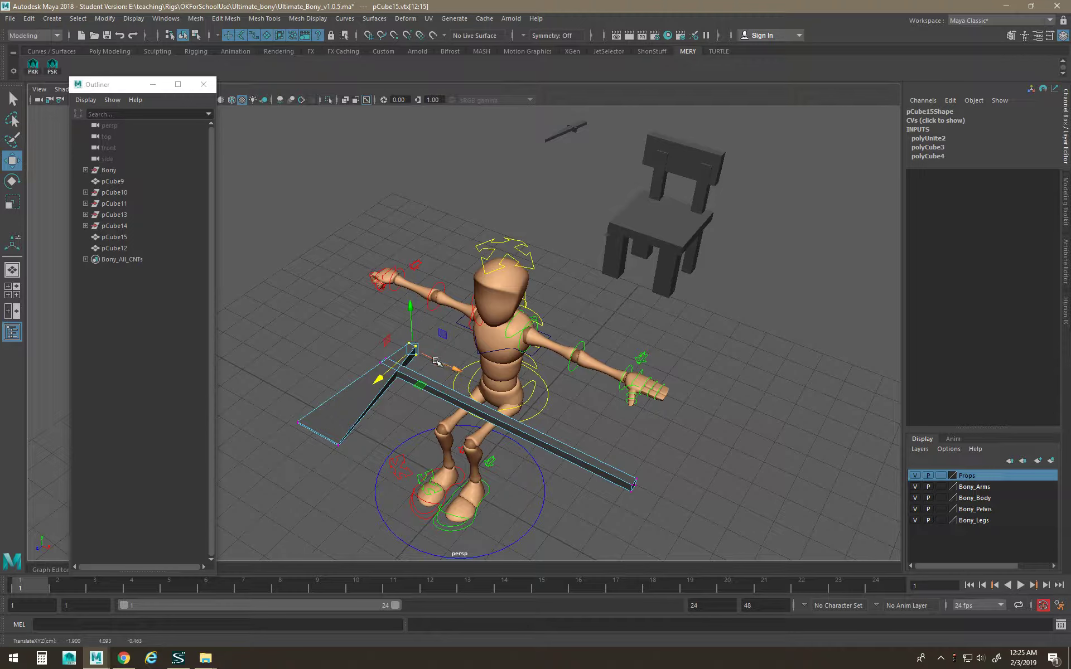
shift+drag(363, 453, 284, 396)
drag(402, 403, 370, 399)
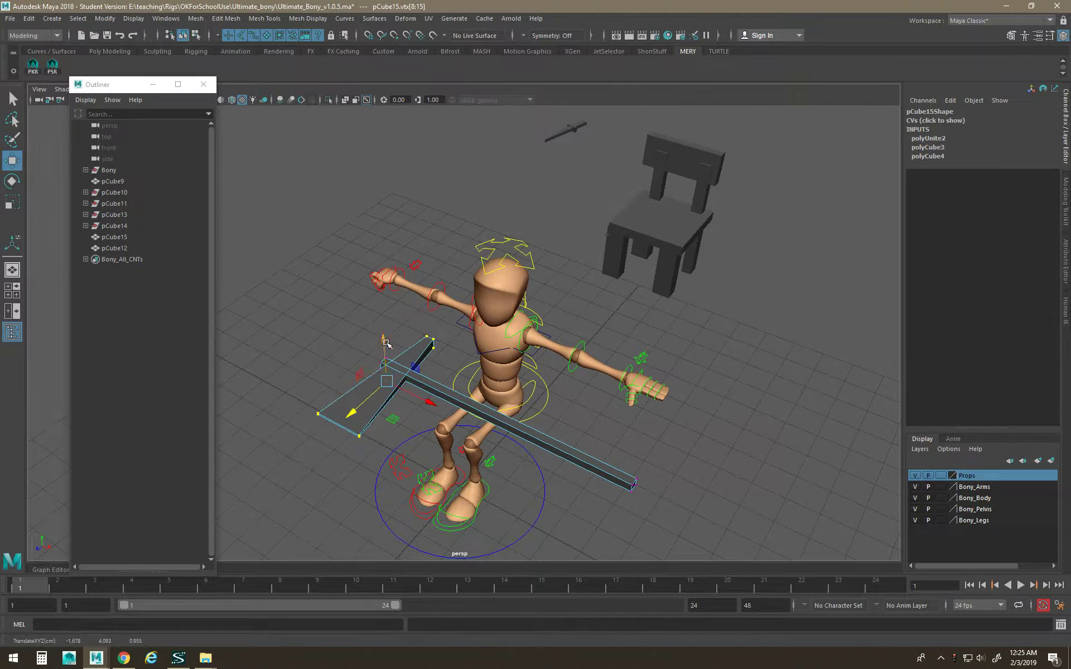
alt+drag(450, 432, 439, 362)
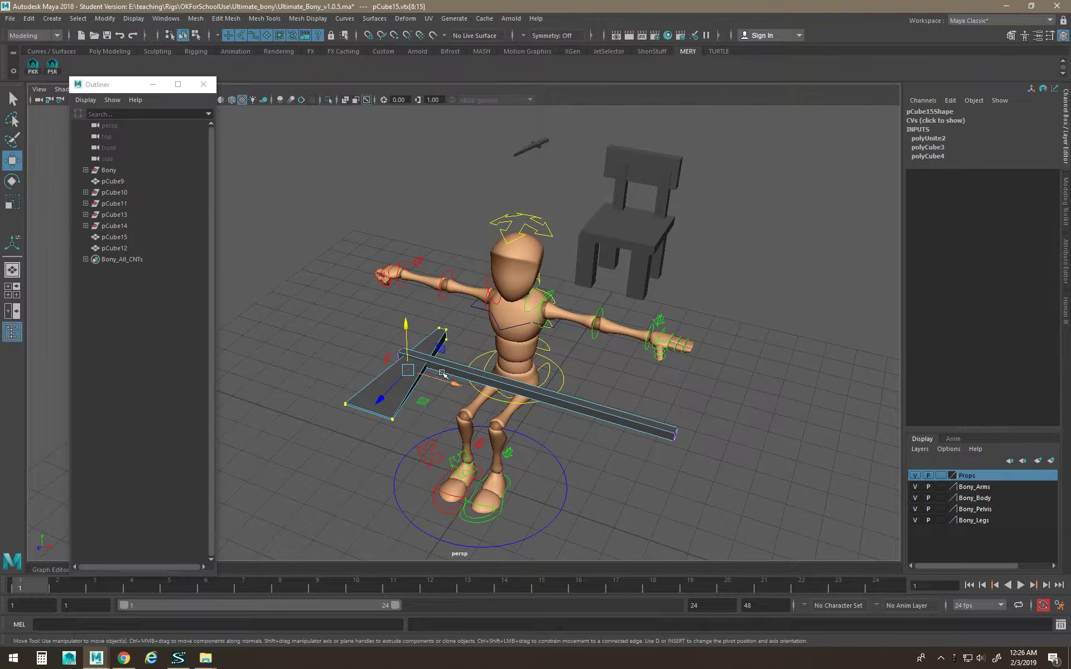
Select the blade face in Face mode, then return the axe to Object Mode and reselect it.
right_click(439, 363)
click(436, 308)
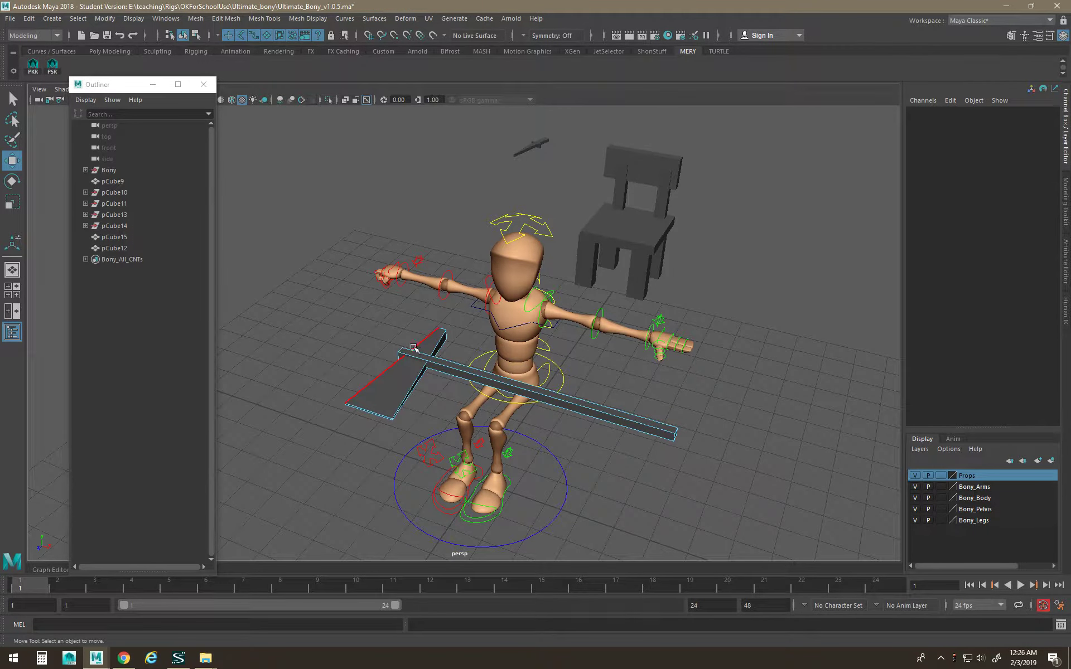
right_drag(399, 399, 402, 371)
click(397, 381)
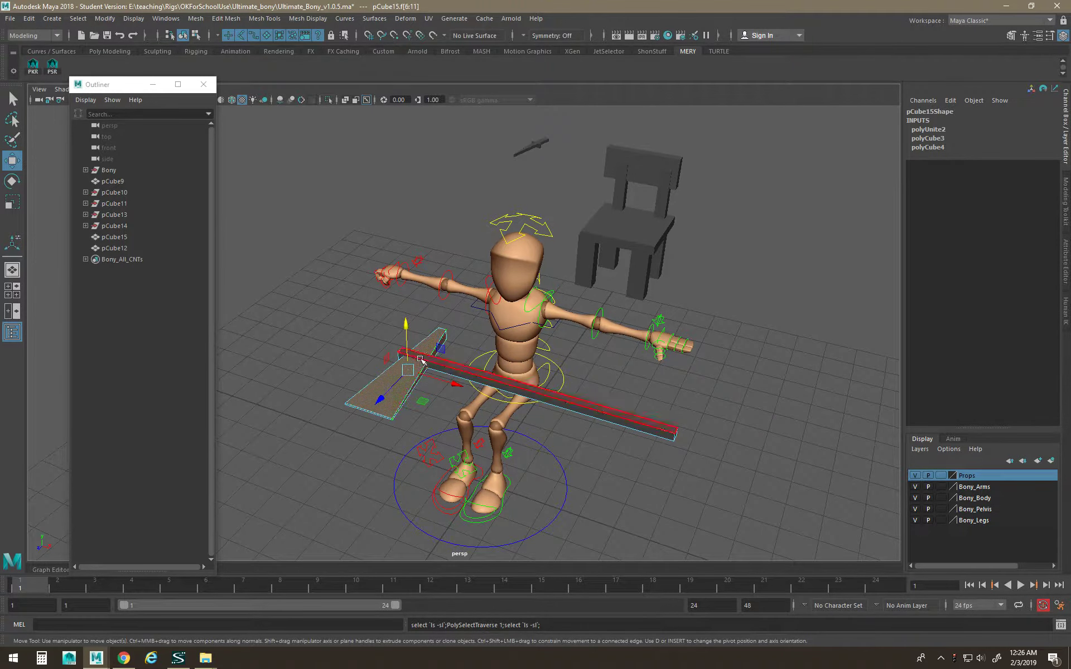
right_click(386, 377)
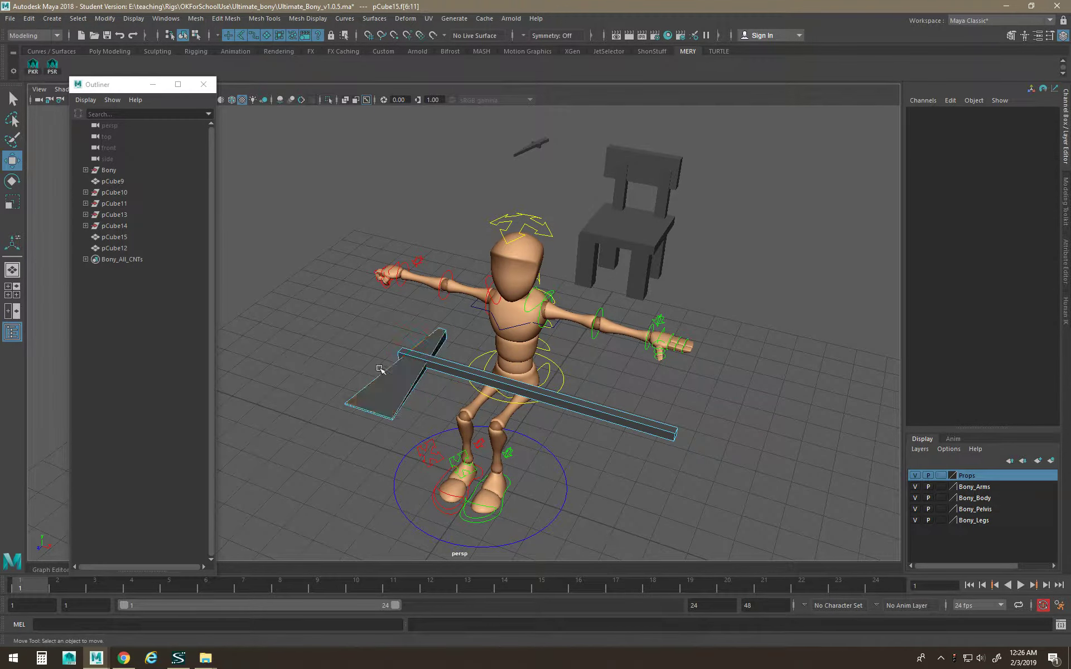
right_drag(386, 378, 422, 310)
click(385, 345)
click(430, 356)
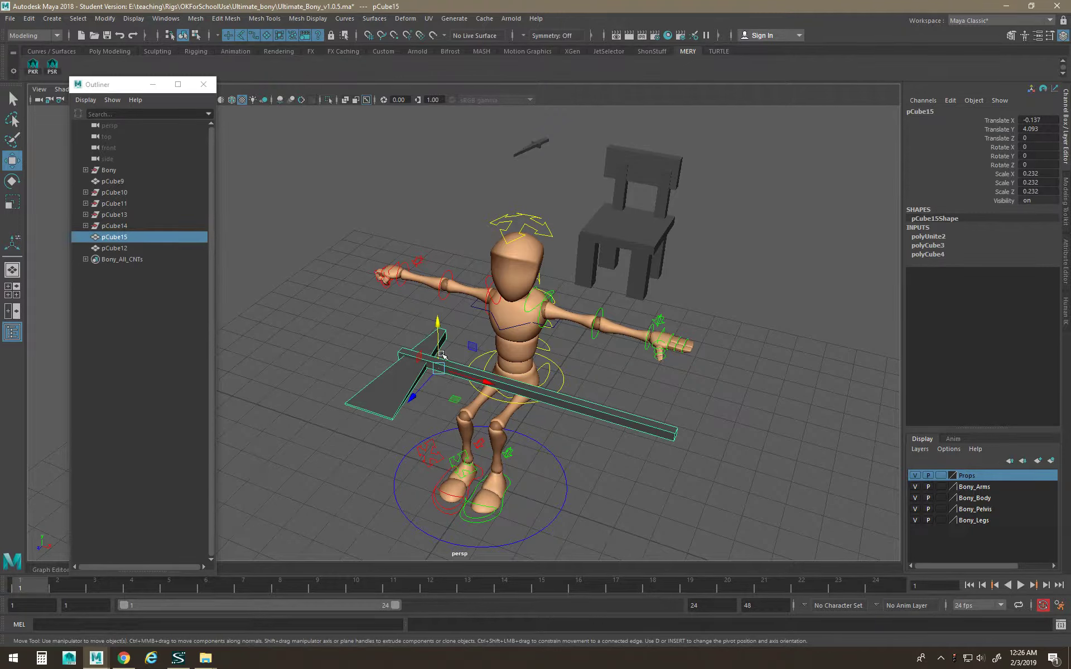
Tilt the axe to rotate Z −16.523 and move it up toward Bony's right fist.
key(e)
drag(448, 356, 370, 351)
key(w)
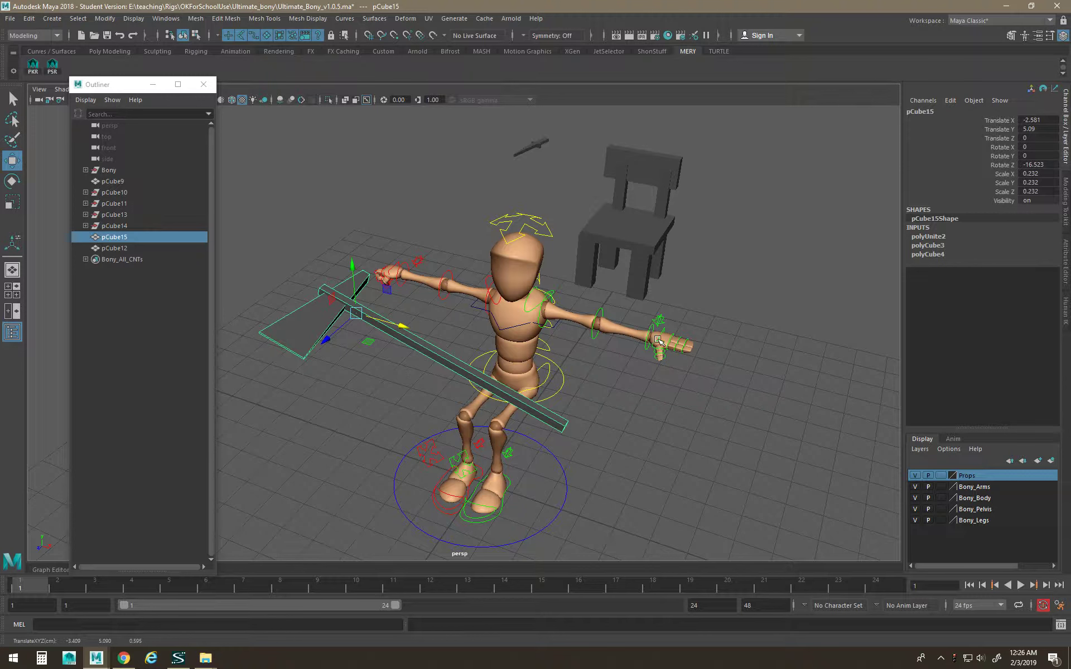
alt+right_drag(530, 445, 544, 466)
alt+drag(544, 466, 544, 417)
alt+drag(479, 381, 496, 388)
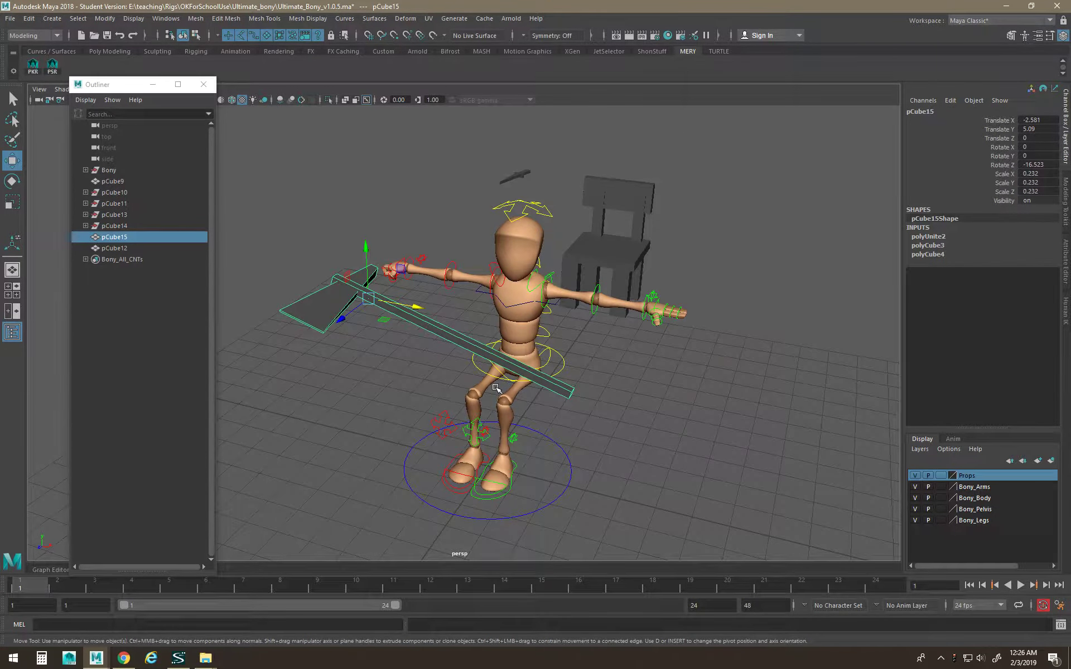
scroll(519, 353, up, 2)
alt+middle_drag(353, 277, 359, 281)
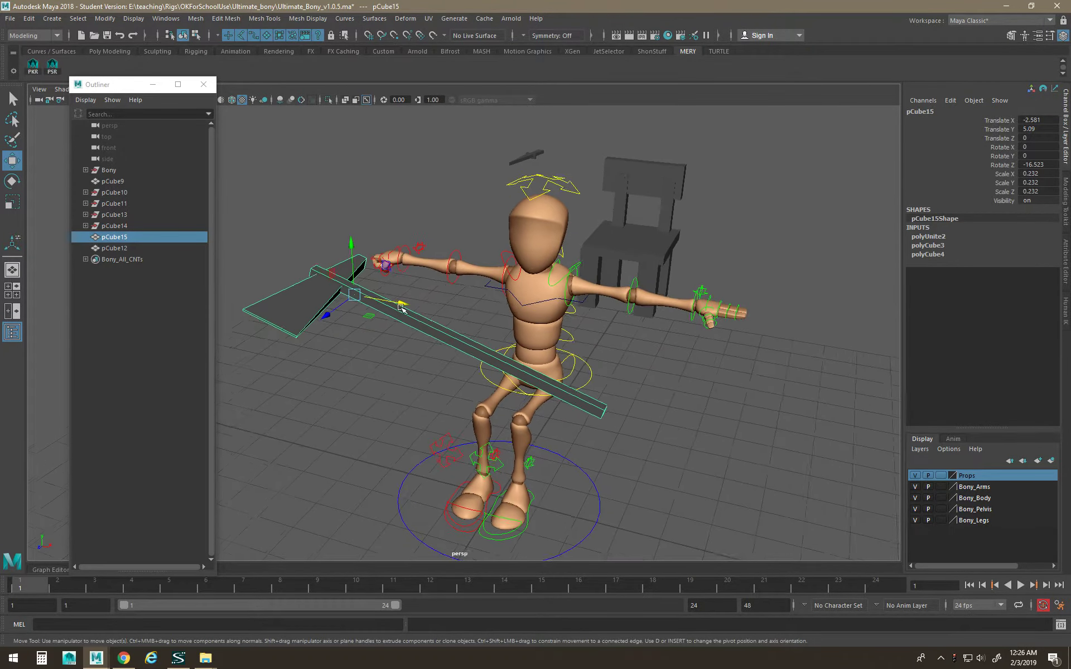
scroll(360, 281, up, 4)
drag(292, 275, 236, 221)
After a test wrist rotation, parent the axe under Bony_rWristFKC with P.
scroll(302, 243, up, 2)
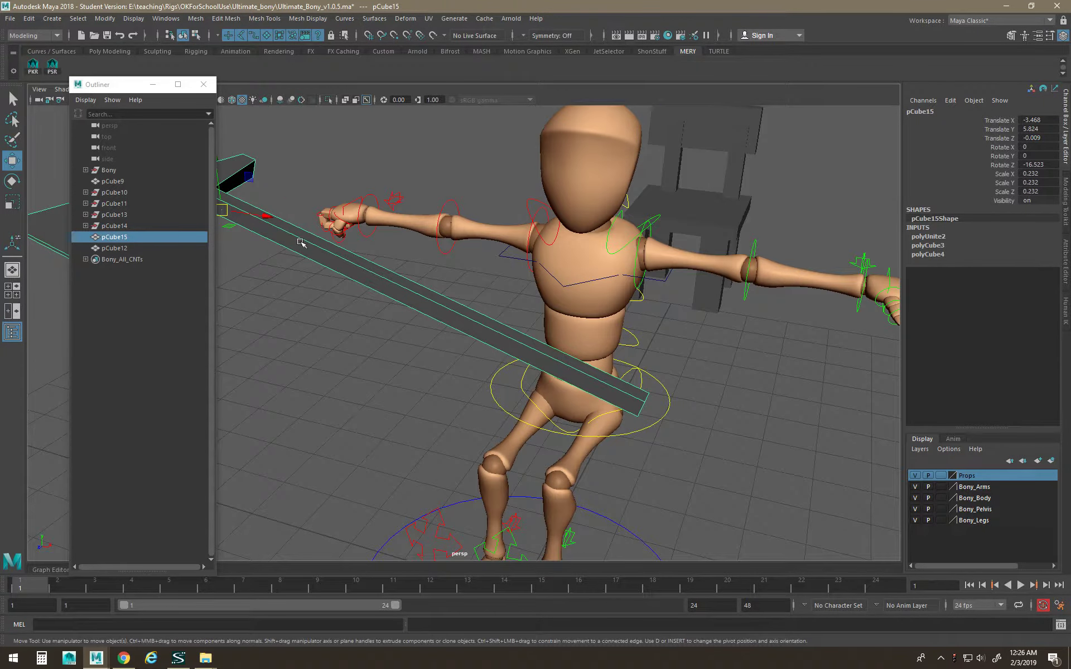
alt+middle_drag(301, 241, 570, 343)
click(577, 319)
key(e)
drag(596, 309, 631, 298)
key(ctrl+z)
key(w)
click(625, 375)
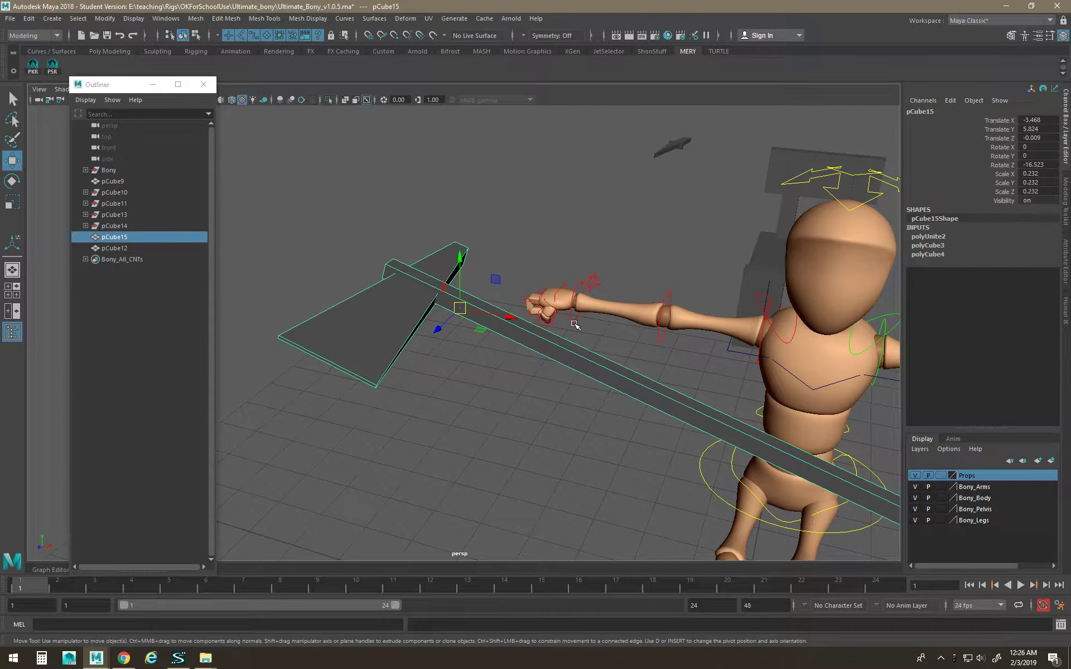
shift+click(575, 324)
key(p)
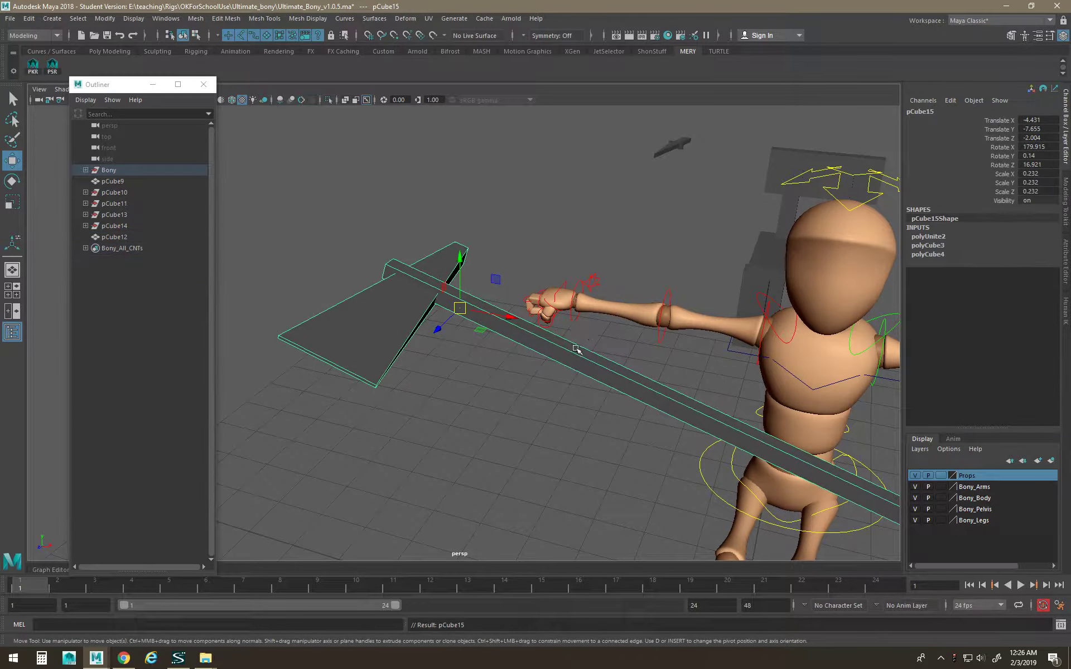
click(571, 313)
Test-rotate the right wrist control, then undo the test rotations.
key(e)
drag(595, 291, 616, 321)
key(ctrl+z)
key(ctrl+z)
key(ctrl+z)
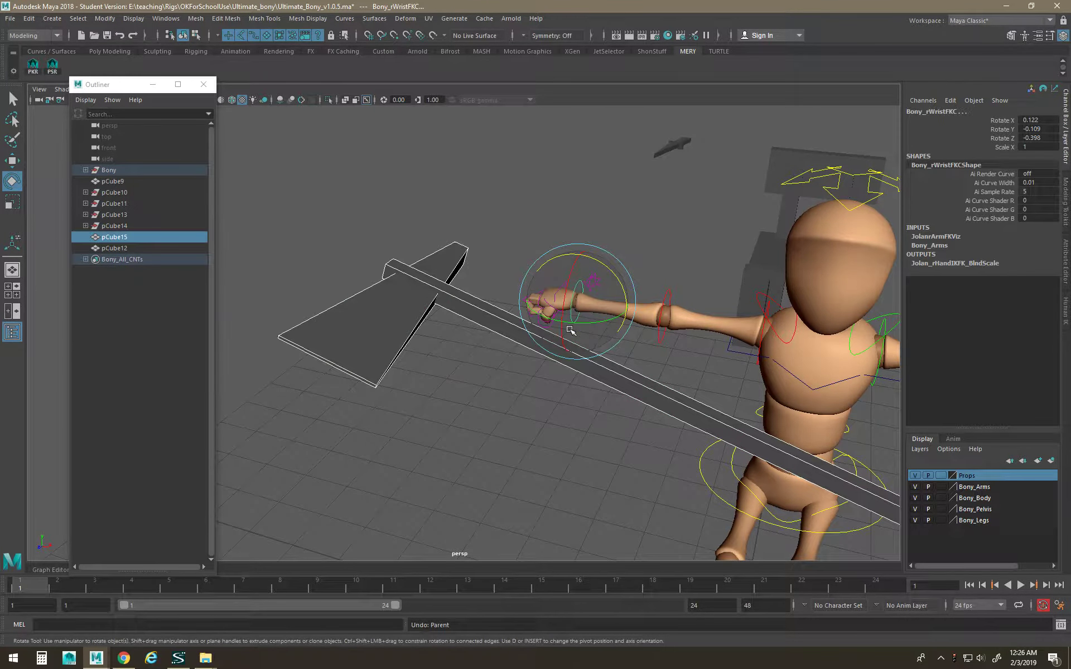
click(569, 346)
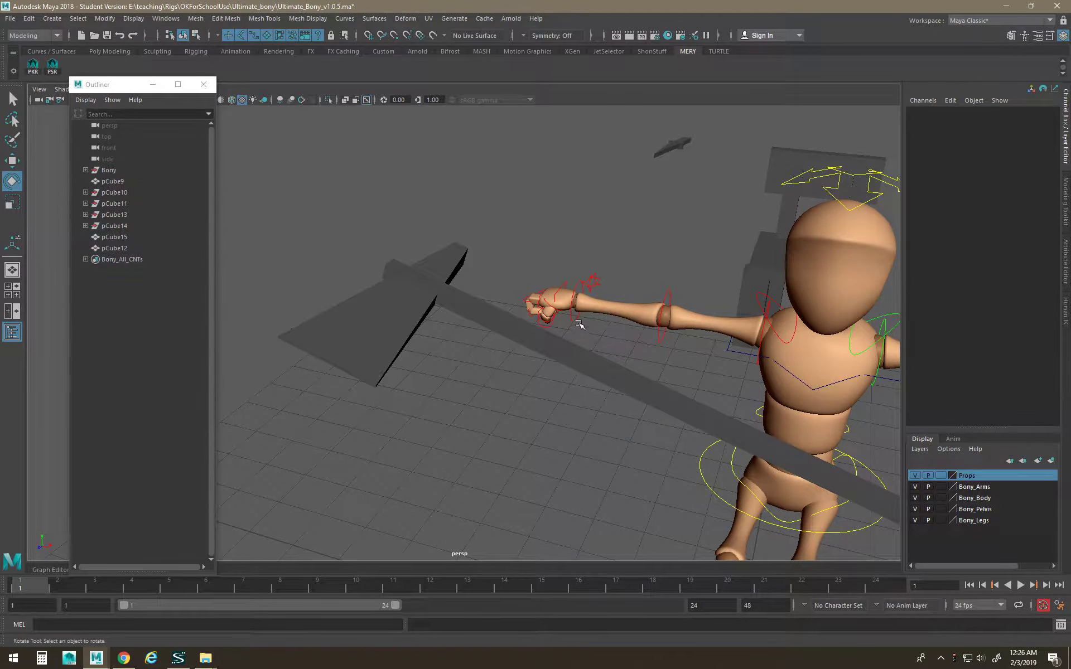
click(575, 320)
drag(575, 320, 607, 304)
key(ctrl+z)
key(w)
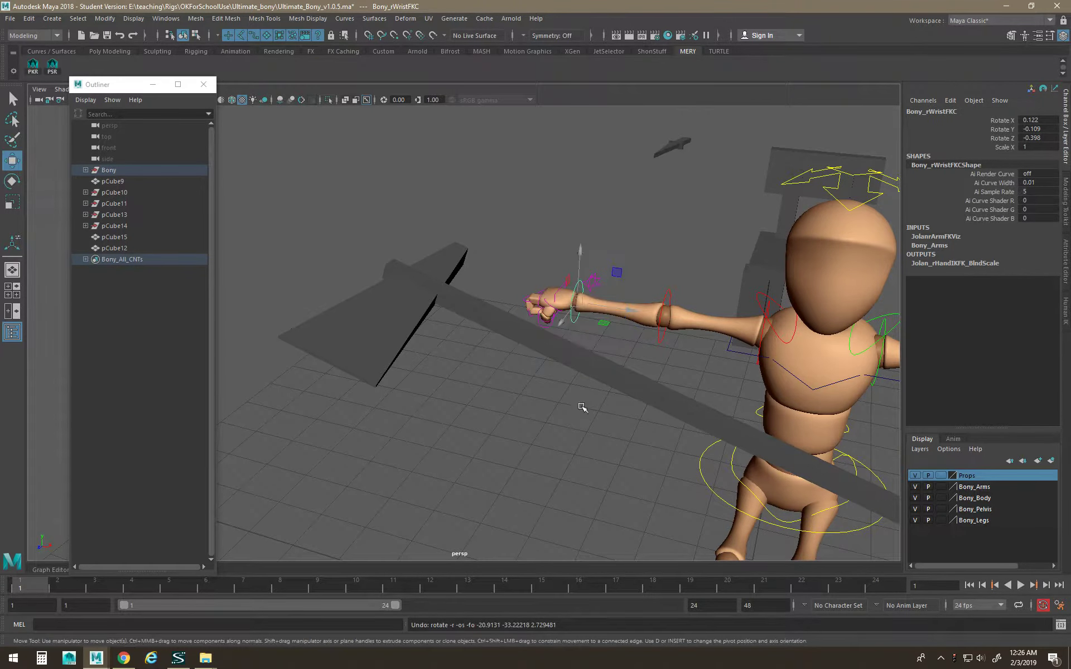
click(574, 413)
Parent axe pCube15 under the right wrist control with Hotbox Edit > Parent.
click(590, 369)
click(579, 280)
click(557, 352)
shift+click(575, 283)
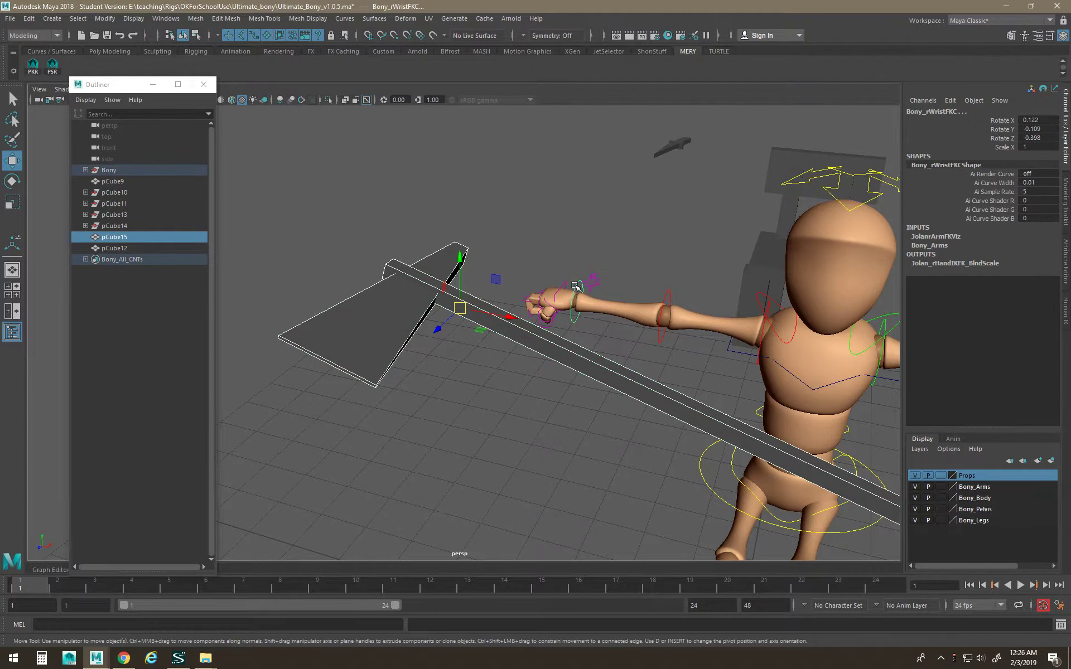
key(space)
click(466, 244)
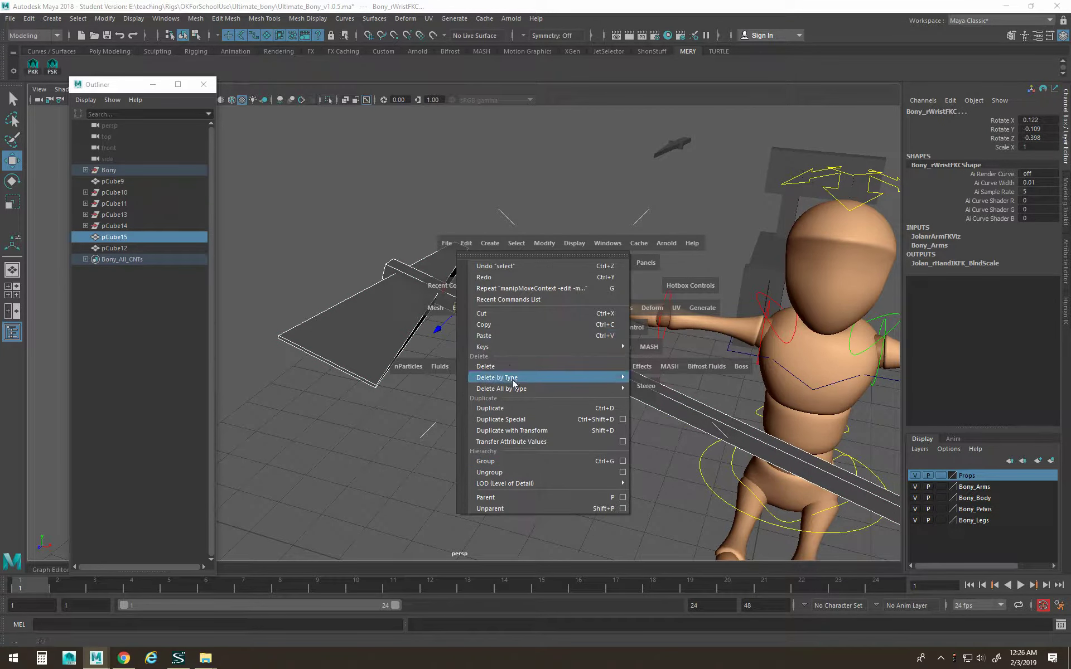
click(513, 497)
Rotate the right wrist to check the axe follows, then undo the rotation.
click(557, 369)
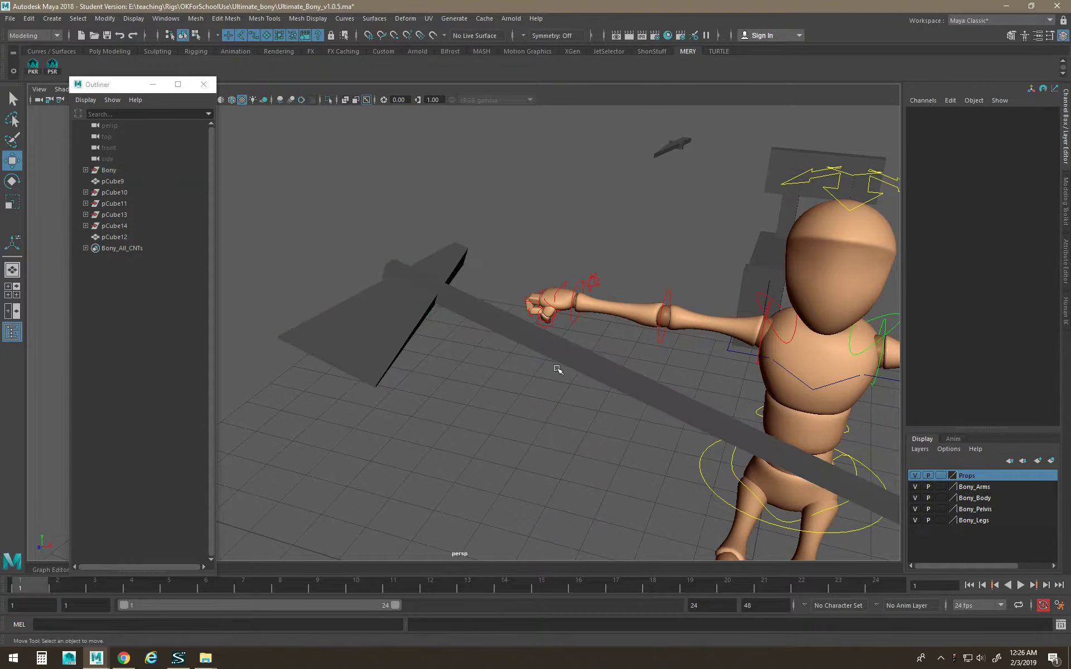
click(569, 322)
key(e)
drag(574, 319, 617, 323)
key(ctrl+z)
click(584, 366)
key(w)
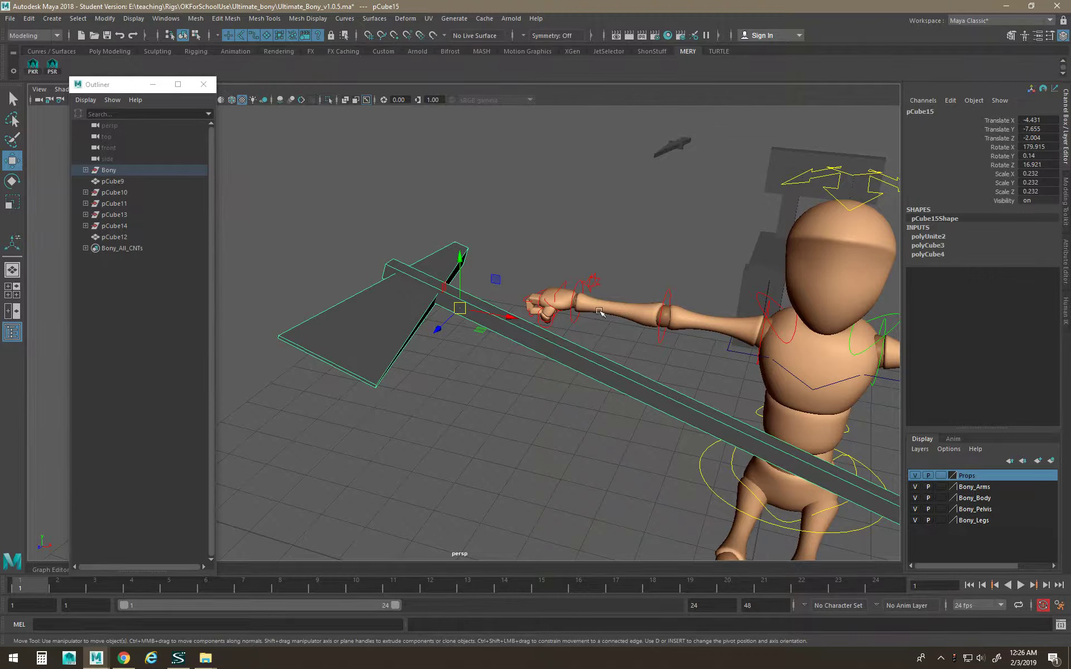
Undo the parenting so pCube15 returns to the Outliner root.
click(662, 344)
key(ctrl+z)
click(658, 350)
key(ctrl+z)
key(ctrl+z)
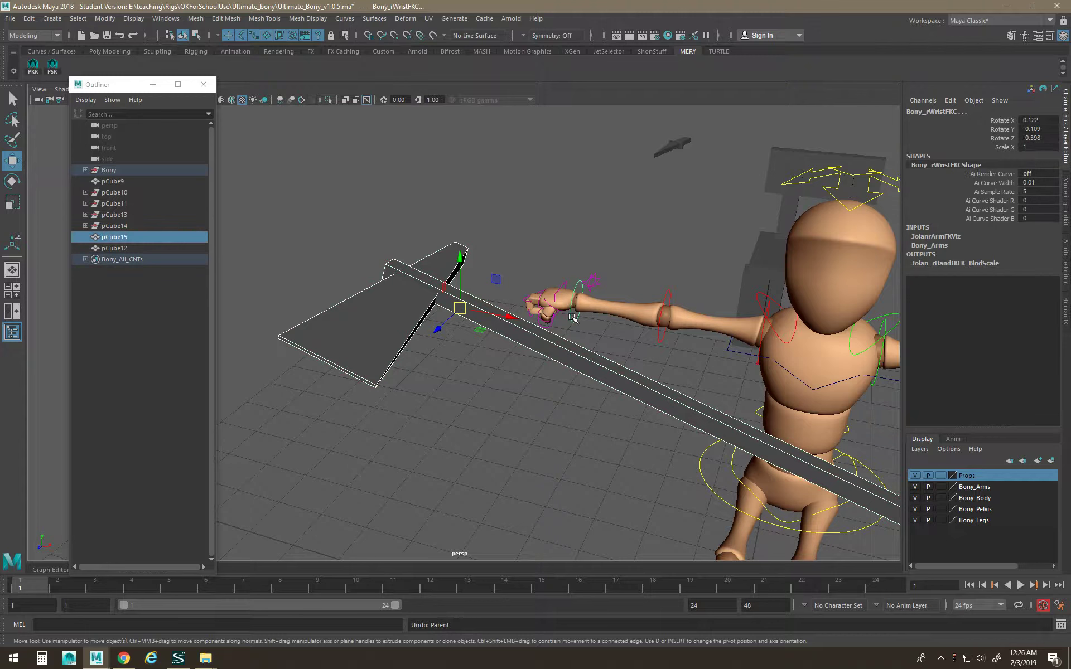
click(572, 316)
key(e)
drag(584, 319, 648, 300)
key(ctrl+z)
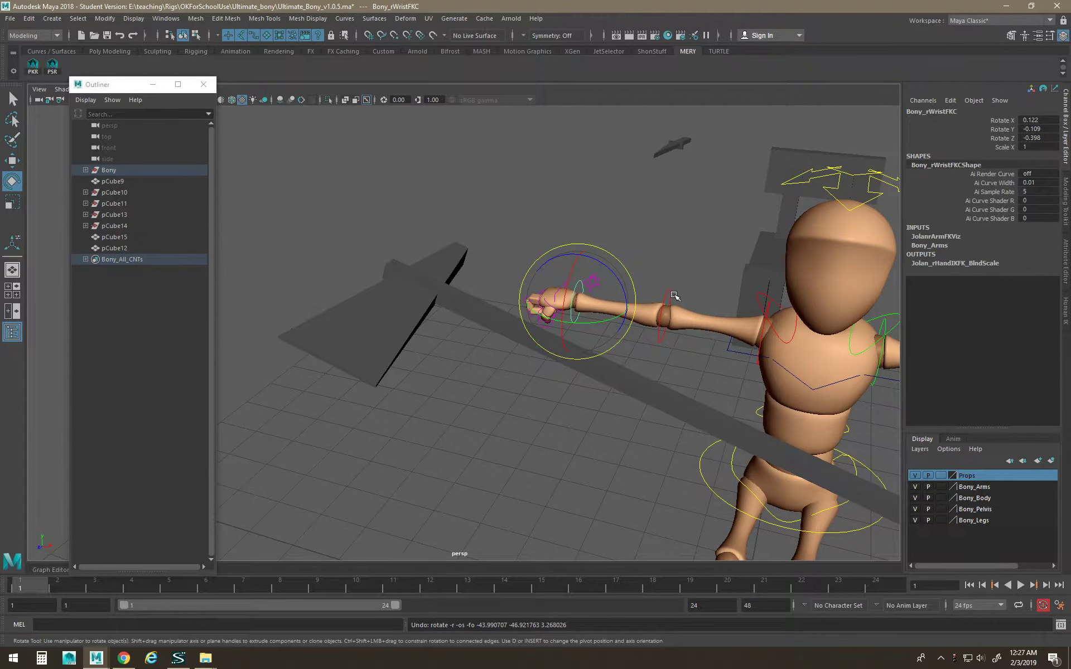
Frame the right elbow and select hip control Bony_ROOTC from a side view.
click(673, 298)
click(665, 298)
key(f)
alt+middle_drag(673, 345, 621, 296)
alt+drag(621, 295, 622, 324)
click(627, 391)
alt+drag(630, 390, 693, 246)
key(w)
Raise Bony_ROOTC so the figure stands upright.
alt+right_drag(693, 245, 704, 258)
alt+middle_drag(704, 259, 736, 376)
alt+drag(736, 377, 572, 292)
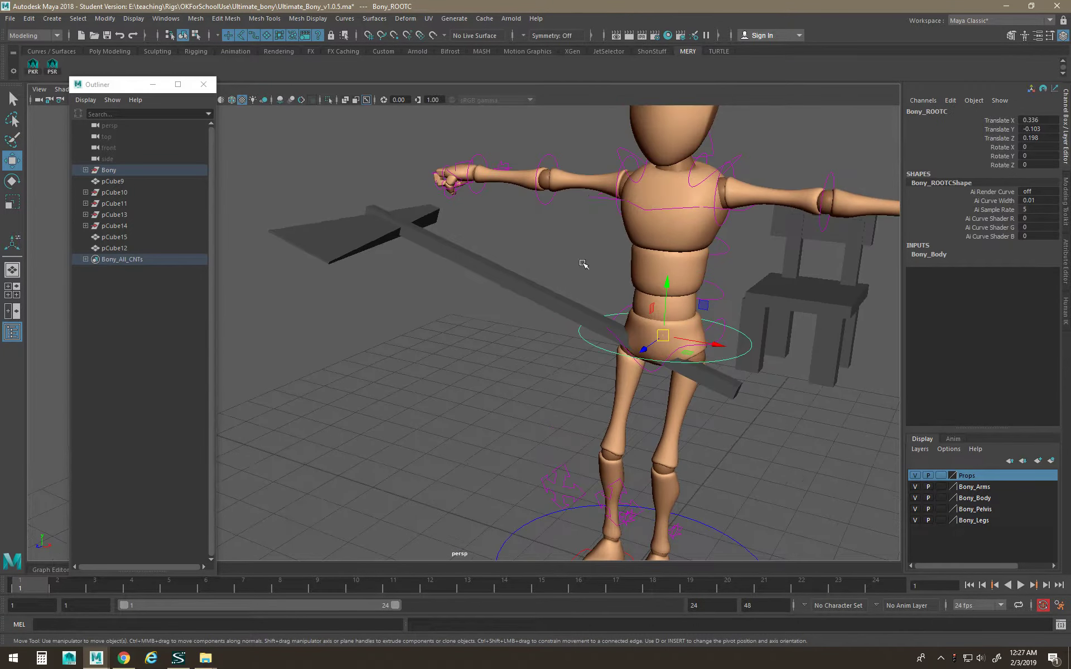
Lower the right arm and bend the right elbow to Rotate Y -89.9.
click(612, 206)
key(e)
drag(612, 205, 601, 260)
key(w)
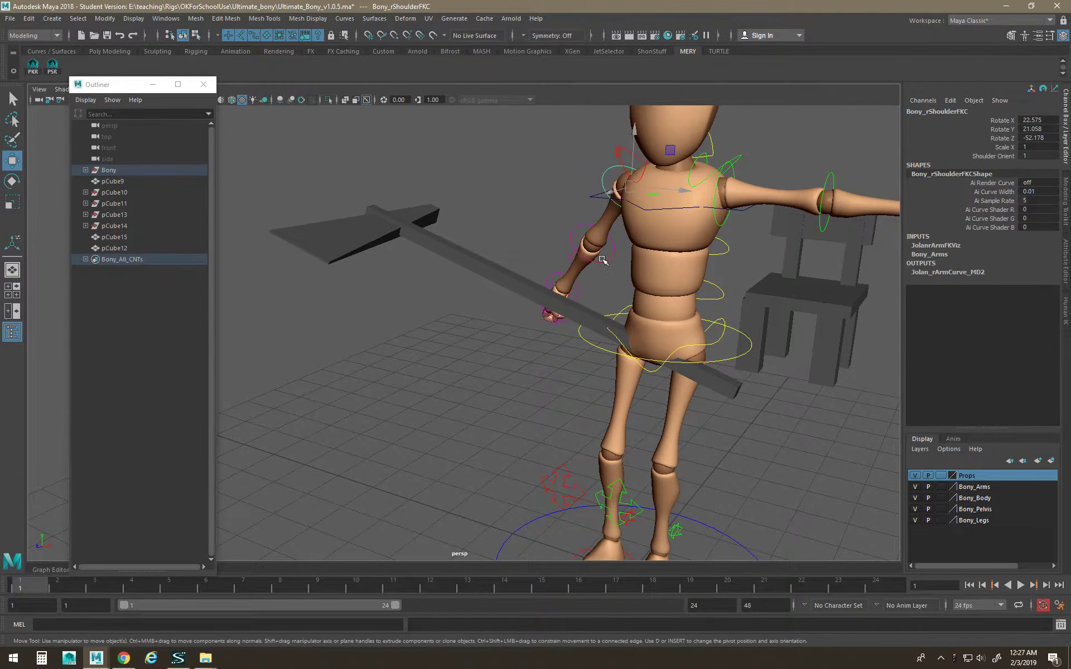
click(603, 259)
click(600, 258)
key(e)
drag(605, 240, 618, 195)
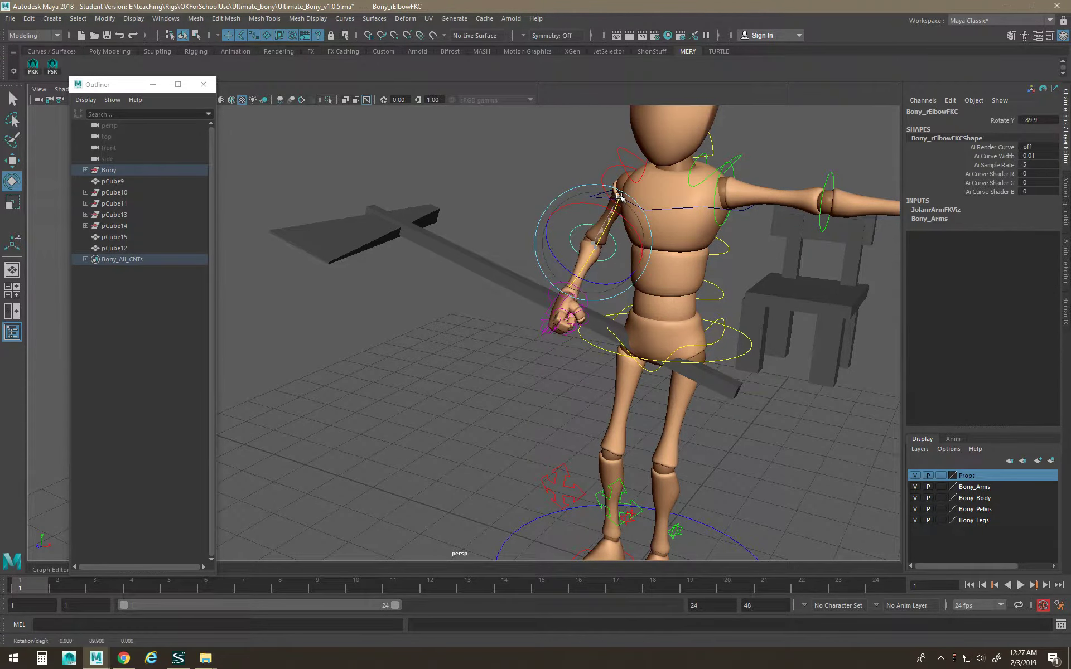
Rotate the right wrist and turn the right shoulder further forward.
click(576, 293)
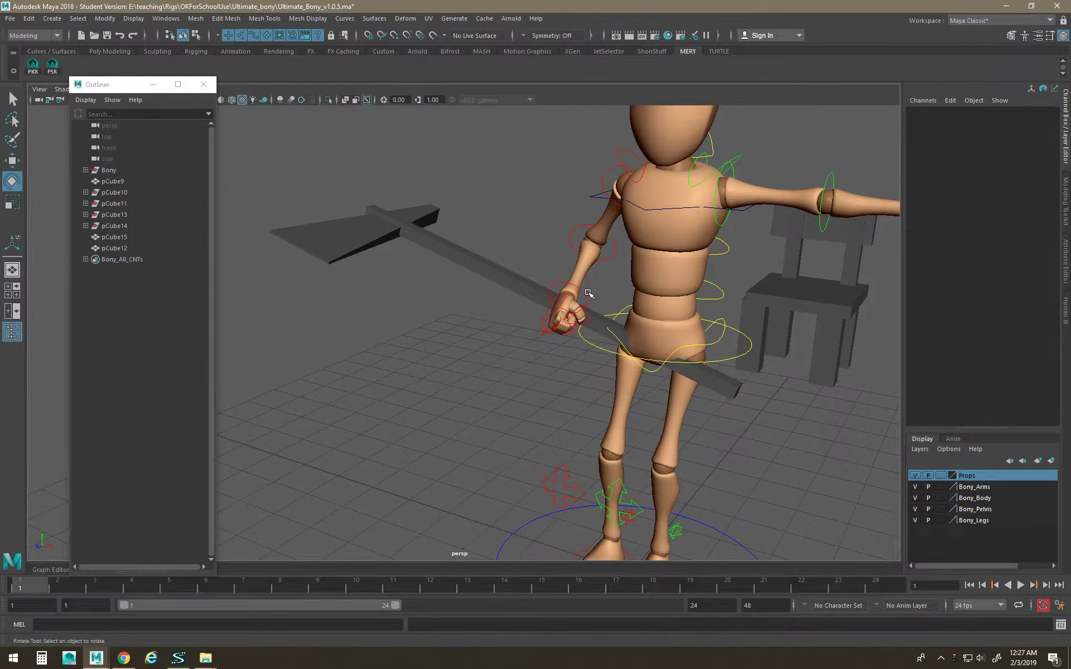
click(585, 295)
drag(584, 293, 550, 307)
key(w)
click(621, 231)
key(e)
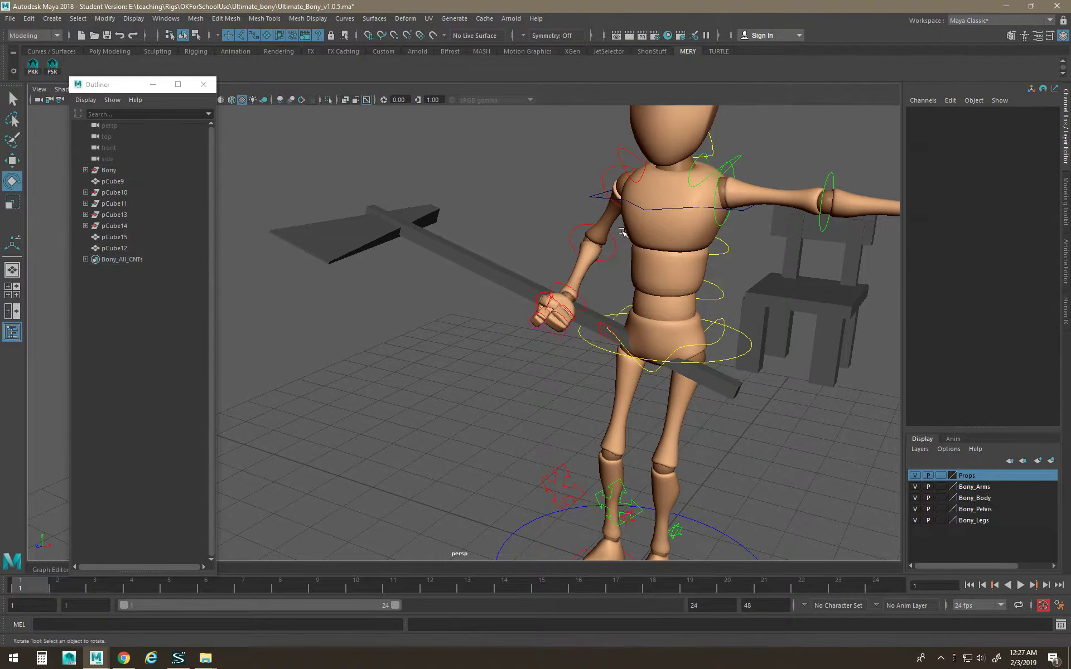
click(618, 202)
drag(618, 203, 605, 223)
Move and rotate axe pCube15 into the right fist, rotated 60.392, −16.099, −34.363.
click(542, 303)
key(w)
alt+drag(478, 291, 445, 276)
drag(360, 278, 446, 223)
key(e)
key(w)
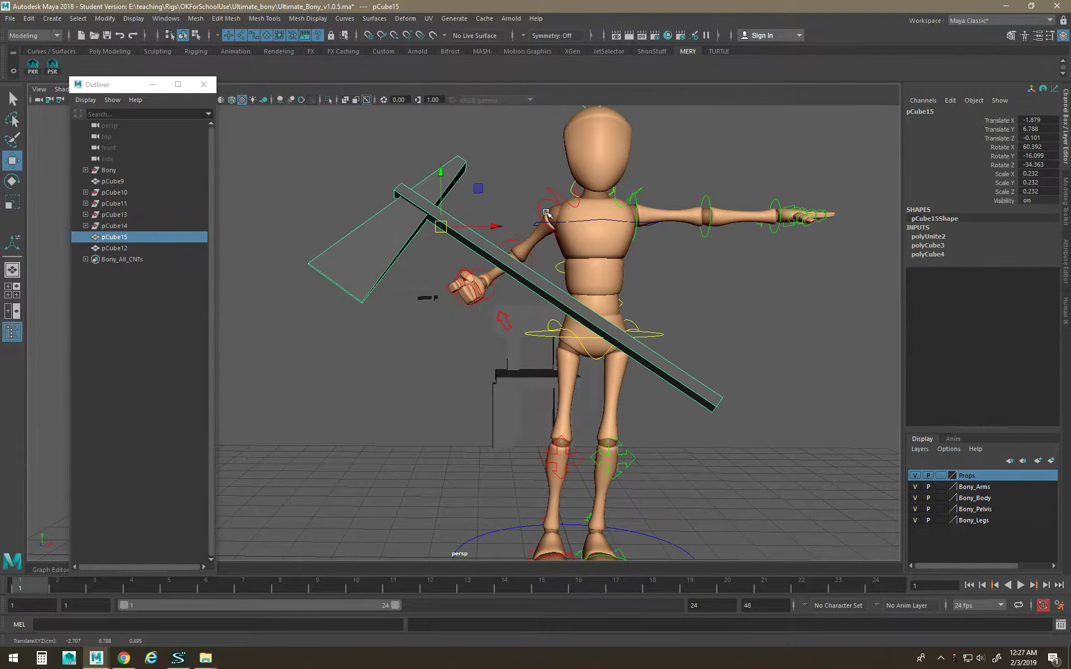
click(546, 213)
Rotate the right arm again and check the axe's placement.
click(542, 216)
key(e)
drag(550, 218, 569, 201)
alt+drag(569, 275, 623, 241)
click(559, 289)
key(w)
key(e)
key(w)
Lower the left arm and bend the left elbow.
click(580, 240)
alt+drag(621, 290, 577, 289)
key(e)
drag(657, 284, 593, 270)
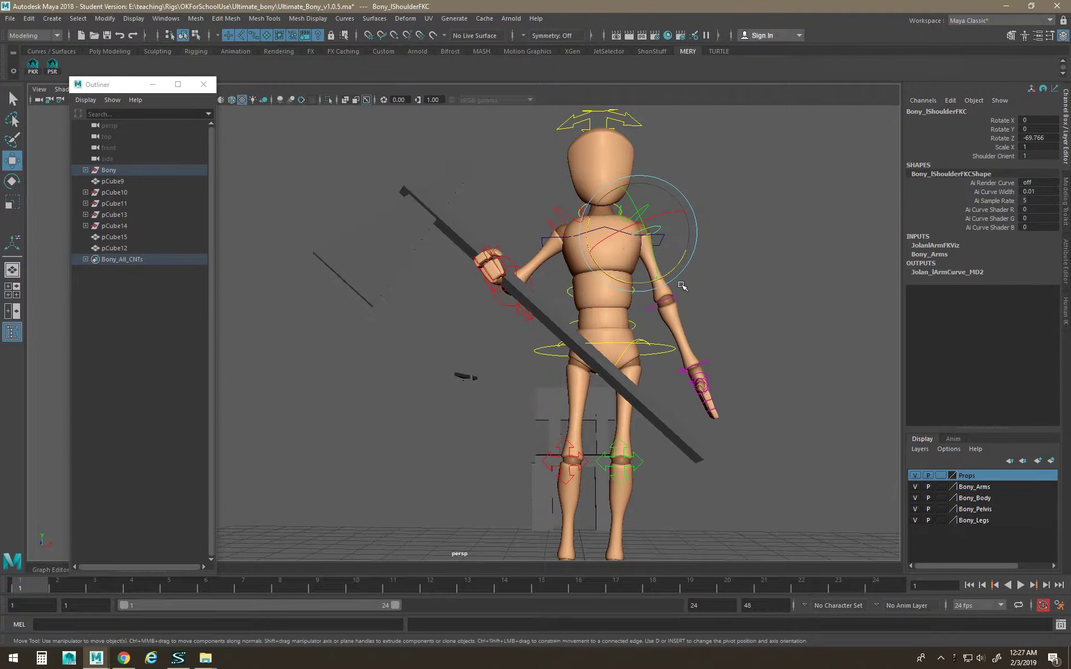
click(683, 302)
click(680, 296)
drag(673, 307, 659, 274)
mouse_move(697, 360)
alt+mouse_down()
mouse_move(727, 356)
mouse_move(705, 375)
alt+mouse_up()
alt+right_drag(705, 375, 791, 428)
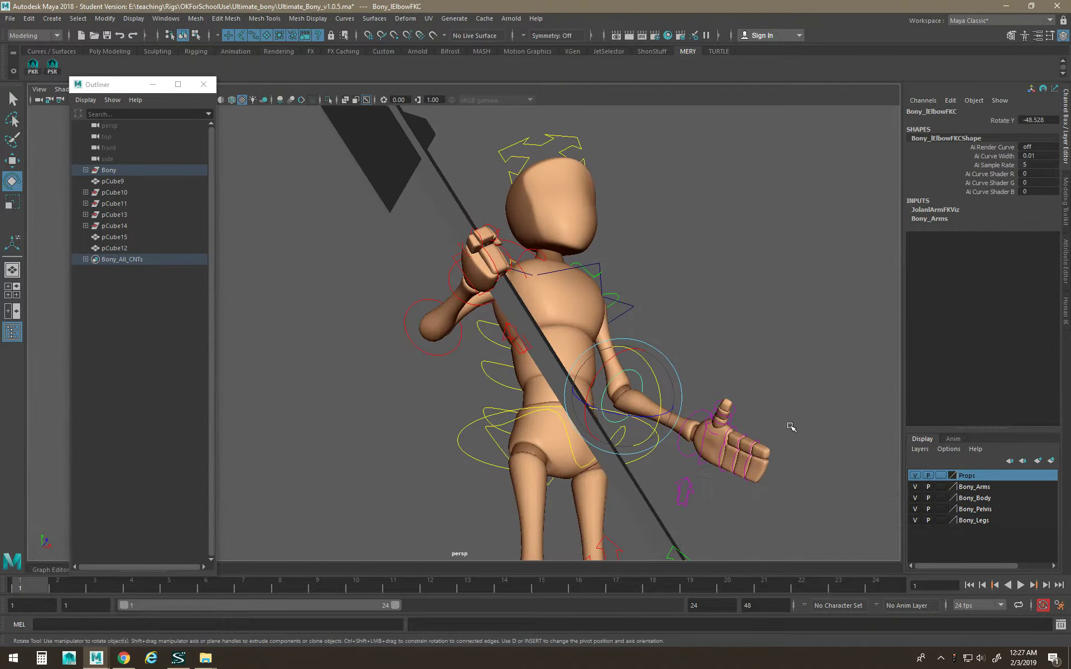
key(f)
alt+right_drag(695, 401, 693, 378)
alt+drag(693, 377, 354, 429)
Select the left finger controls, then raise the left arm forward.
key(r)
mouse_move(431, 378)
mouse_down()
mouse_move(351, 334)
mouse_move(393, 354)
mouse_move(406, 337)
mouse_move(428, 359)
mouse_up()
key(e)
key(w)
key(e)
key(w)
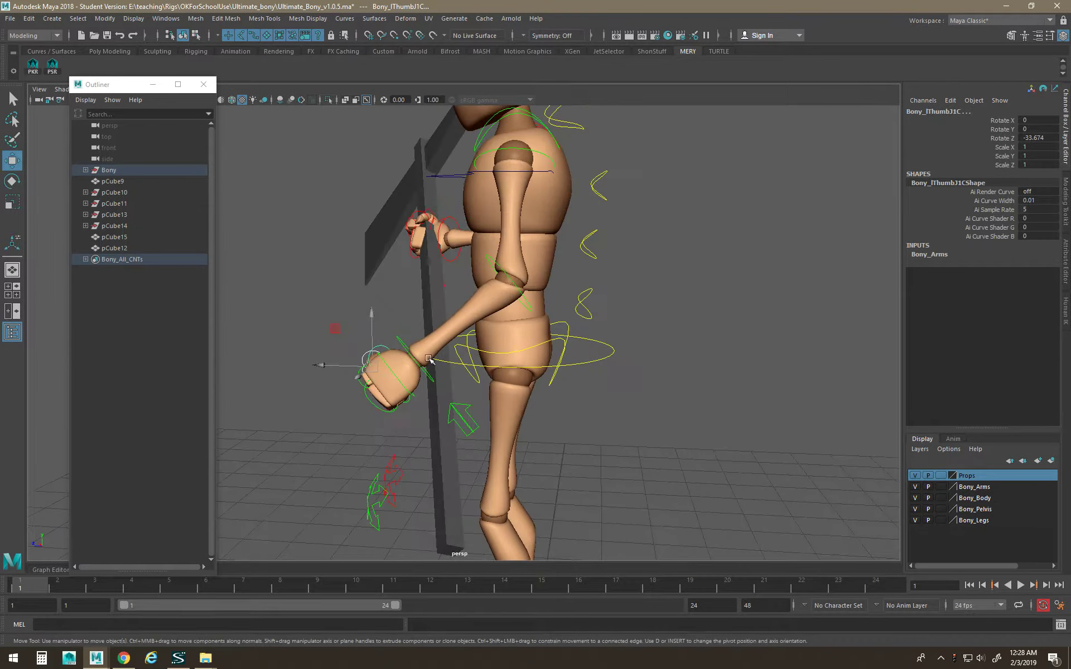
click(485, 156)
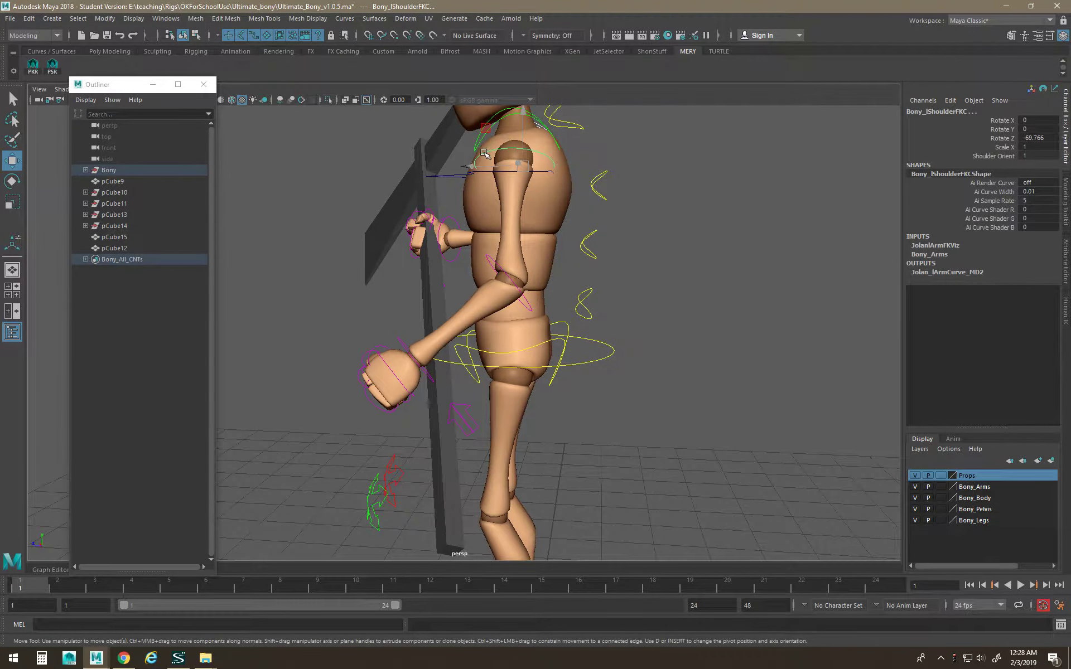
key(e)
alt+drag(382, 261, 333, 209)
Adjust the right wrist rotation slightly.
scroll(449, 280, down, 3)
alt+drag(555, 385, 458, 374)
click(402, 327)
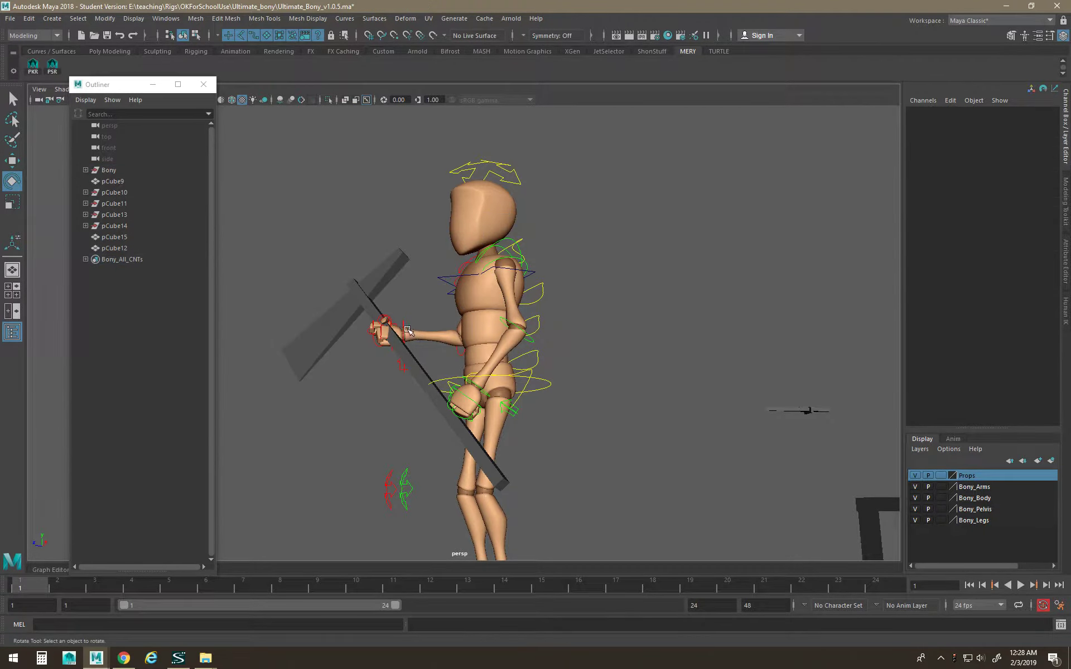
click(402, 322)
drag(410, 339, 415, 345)
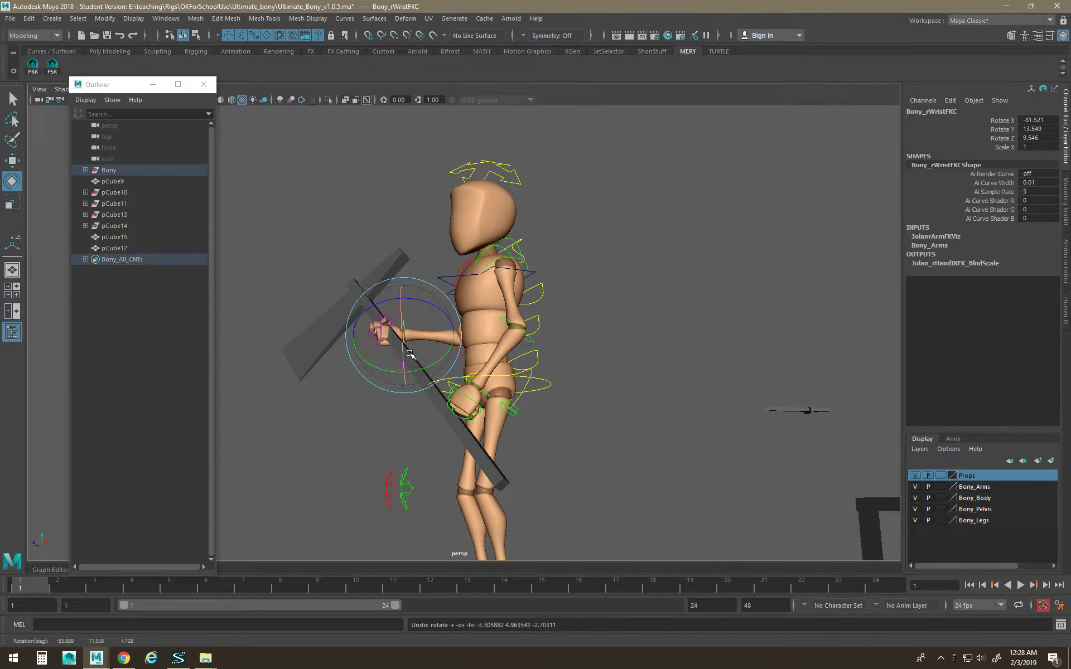
scroll(567, 442, up, 3)
alt+middle_drag(566, 442, 590, 417)
key(w)
click(407, 365)
Parent axe pCube15 under the right wrist control with P.
click(402, 343)
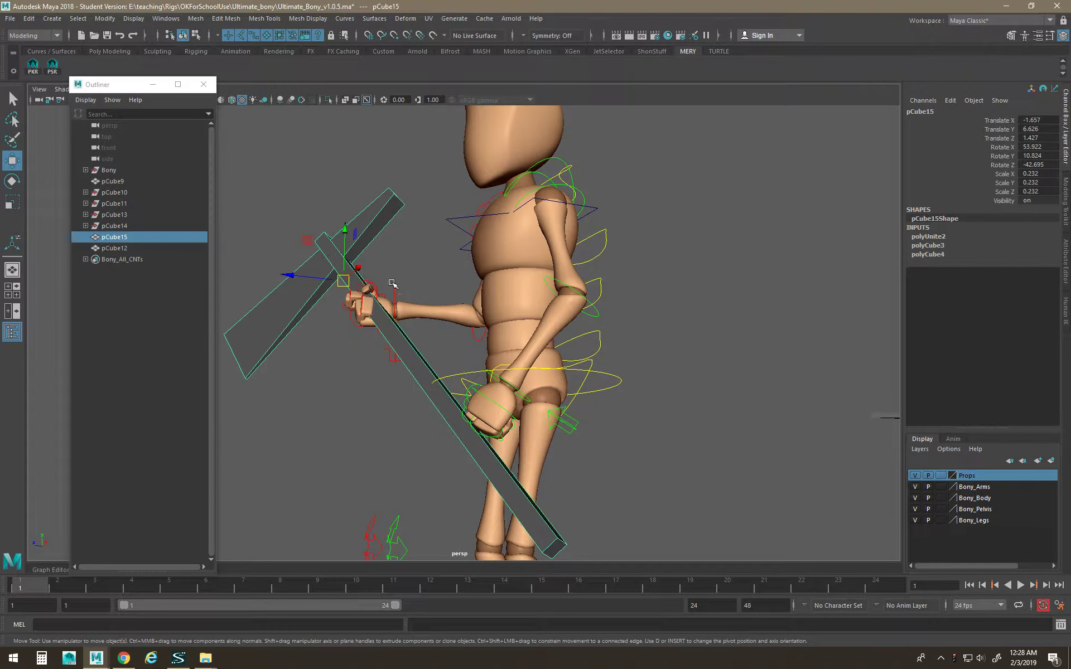
shift+click(394, 289)
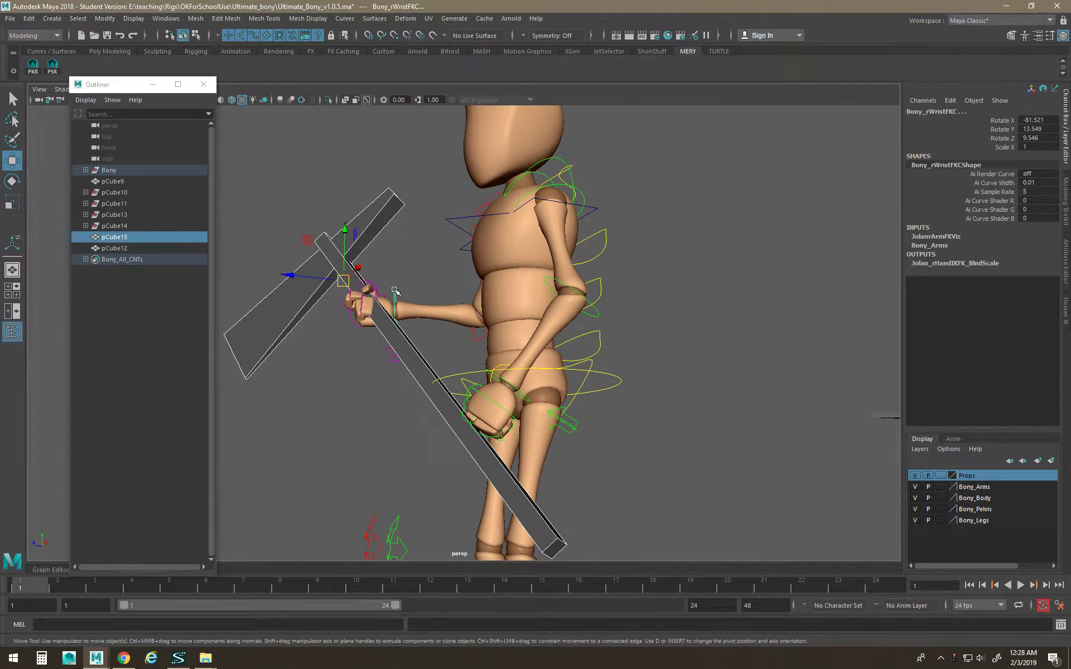
key(p)
Rotate Bony_rWristFKC to −88.878, 11.046, 5.592, turning the attached axe.
click(358, 465)
click(393, 304)
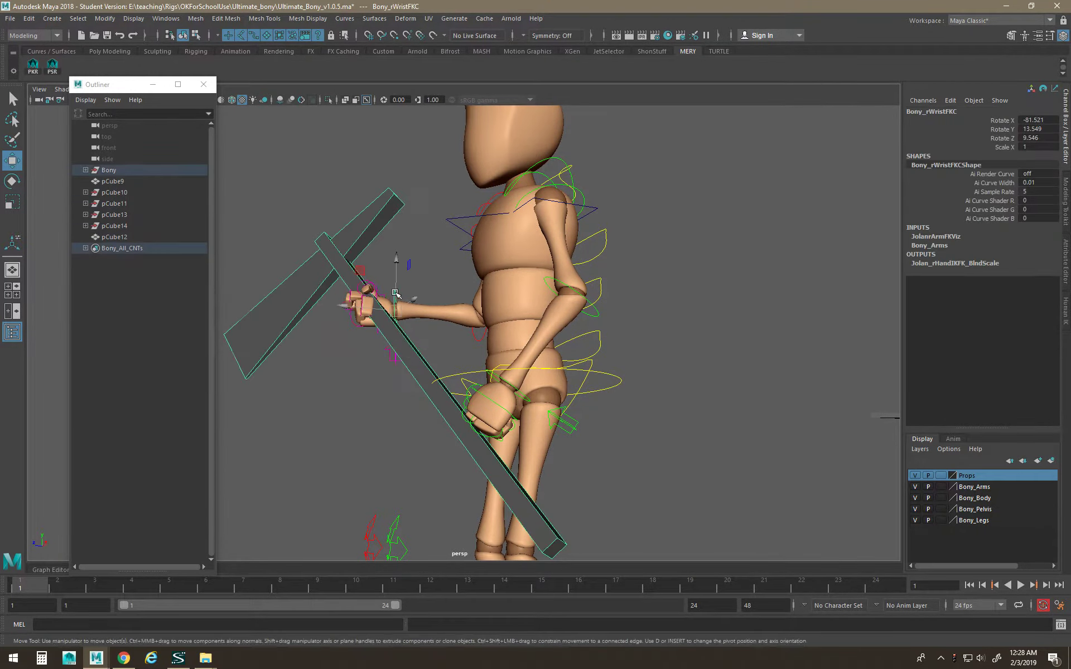
key(e)
drag(397, 319, 636, 399)
scroll(612, 346, down, 4)
Set Switch Ik Fk on Bony_lArmSwitchC to 0.
click(566, 396)
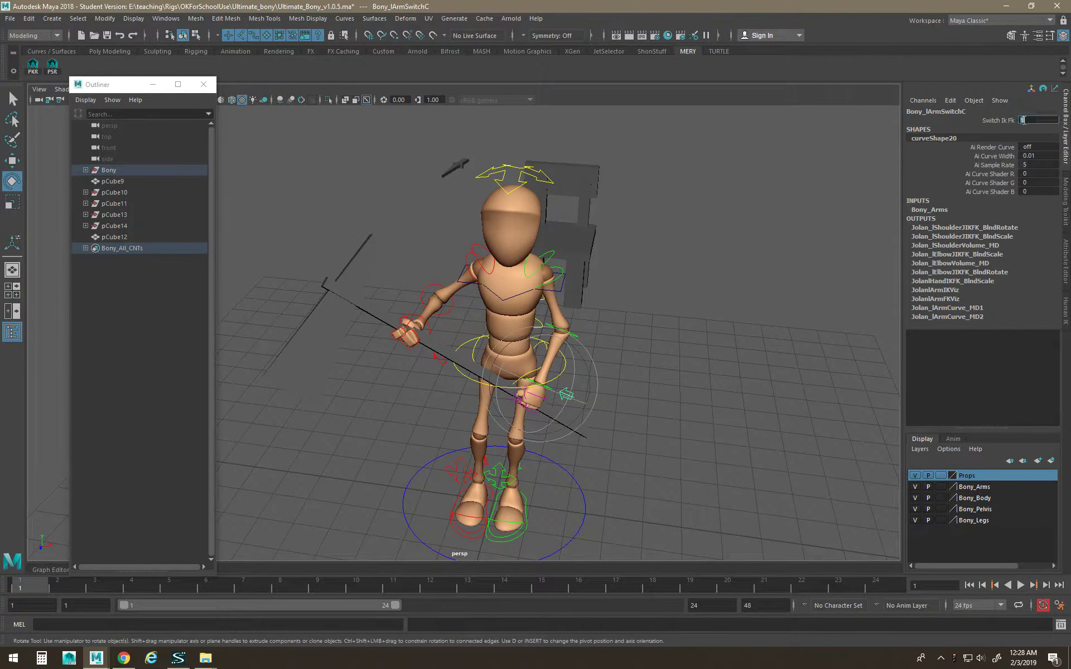
text(0)
key(Return)
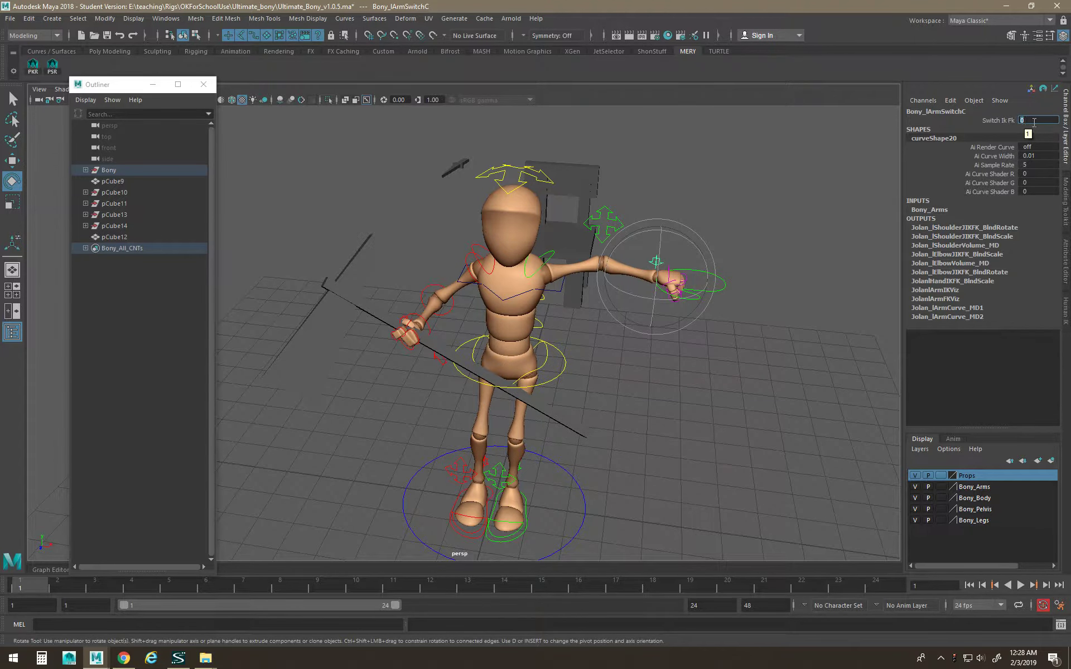
Move and rotate Bony_lWristIKC onto the axe handle at −2.302, −2.819, 0.886.
click(805, 470)
click(705, 296)
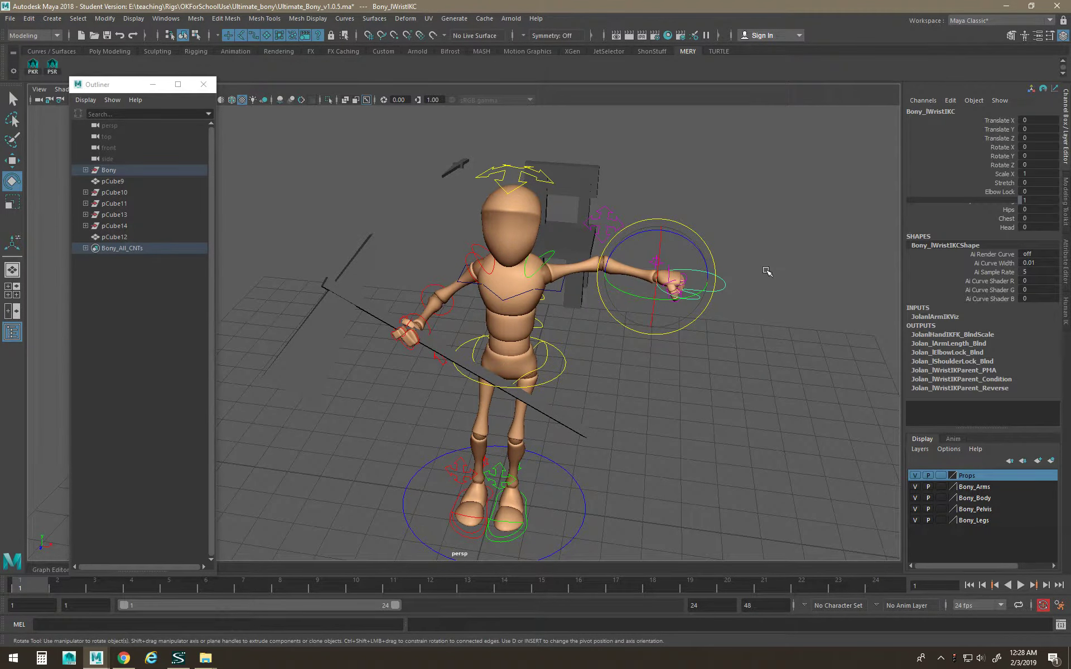
alt+drag(720, 306, 669, 312)
key(w)
drag(651, 264, 522, 376)
key(e)
alt+drag(522, 376, 450, 369)
key(w)
alt+drag(449, 369, 514, 437)
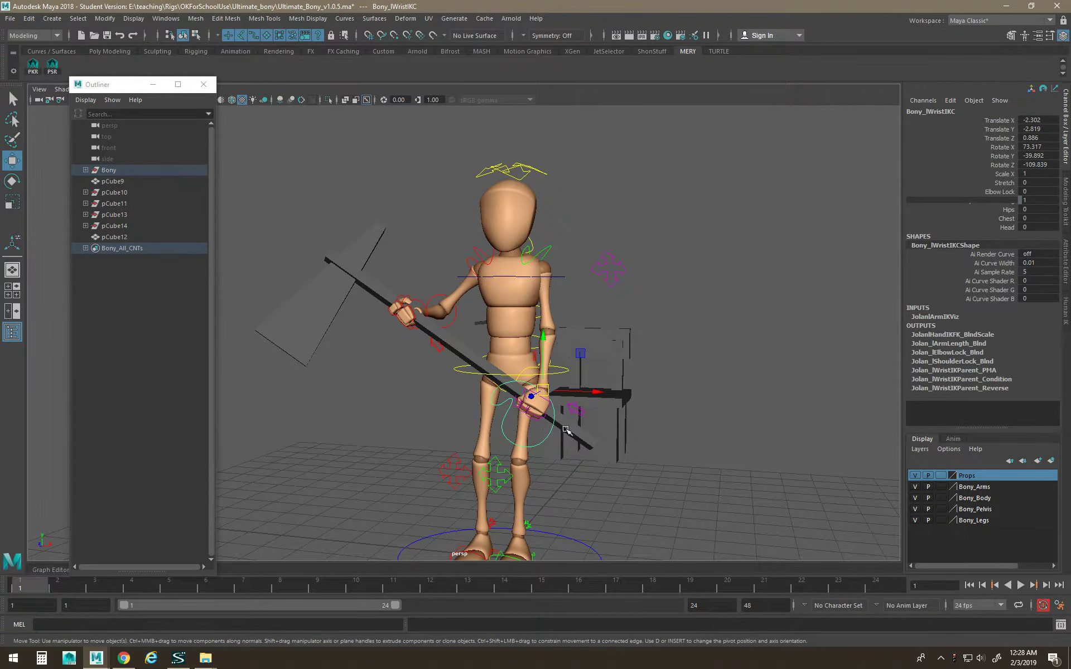
scroll(569, 435, up, 3)
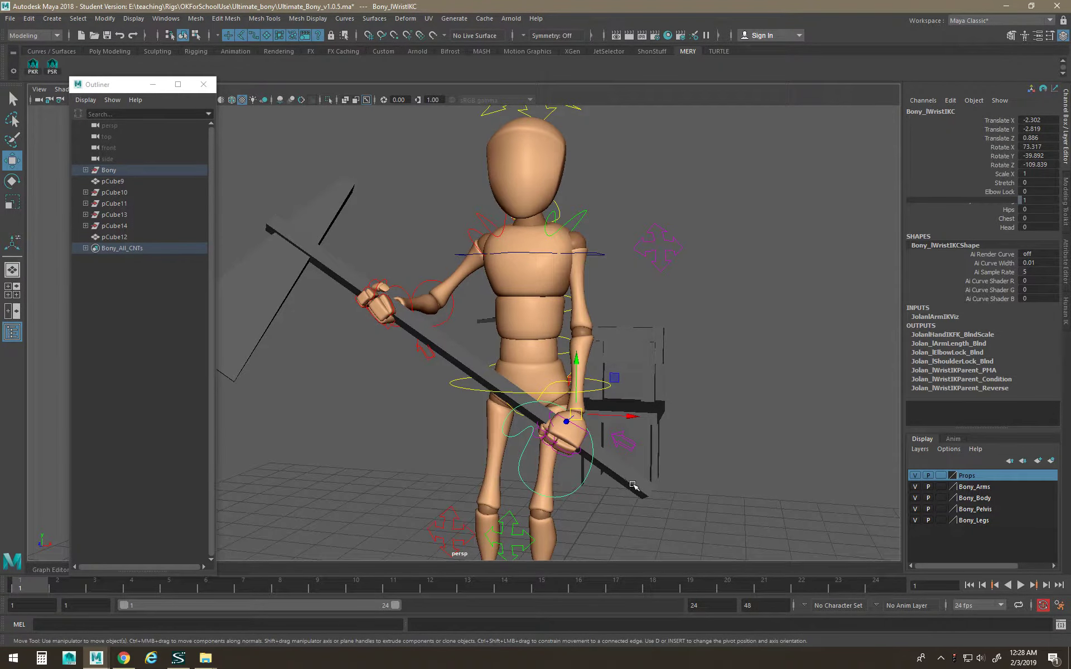
click(631, 479)
key(space)
Apply a parent constraint to the axe from the Constrain > Parent options.
click(664, 522)
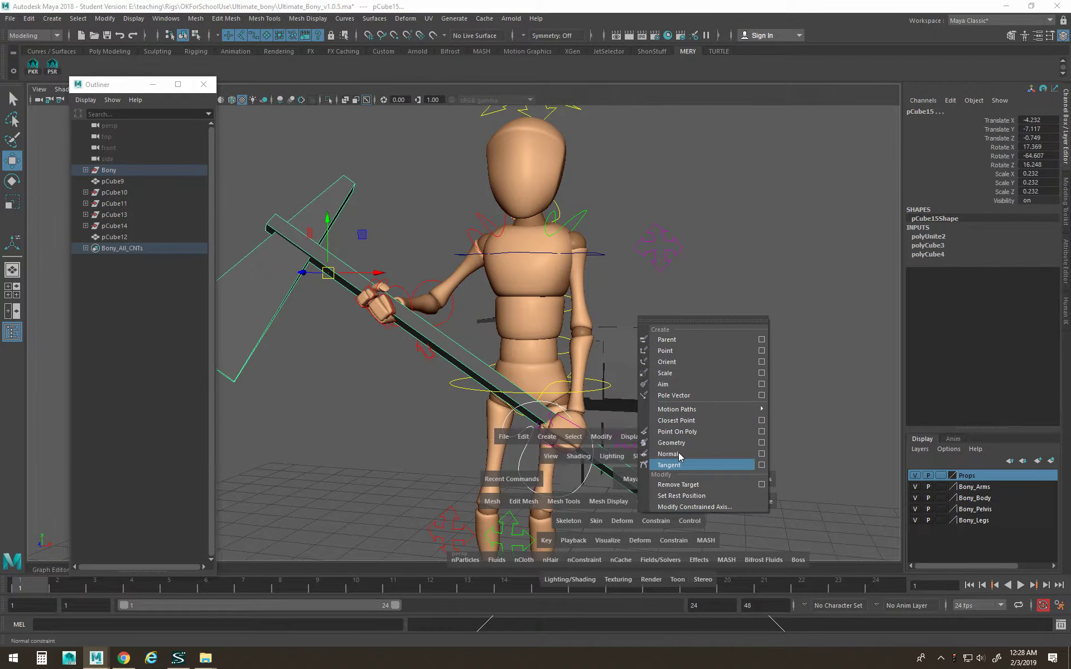
click(761, 339)
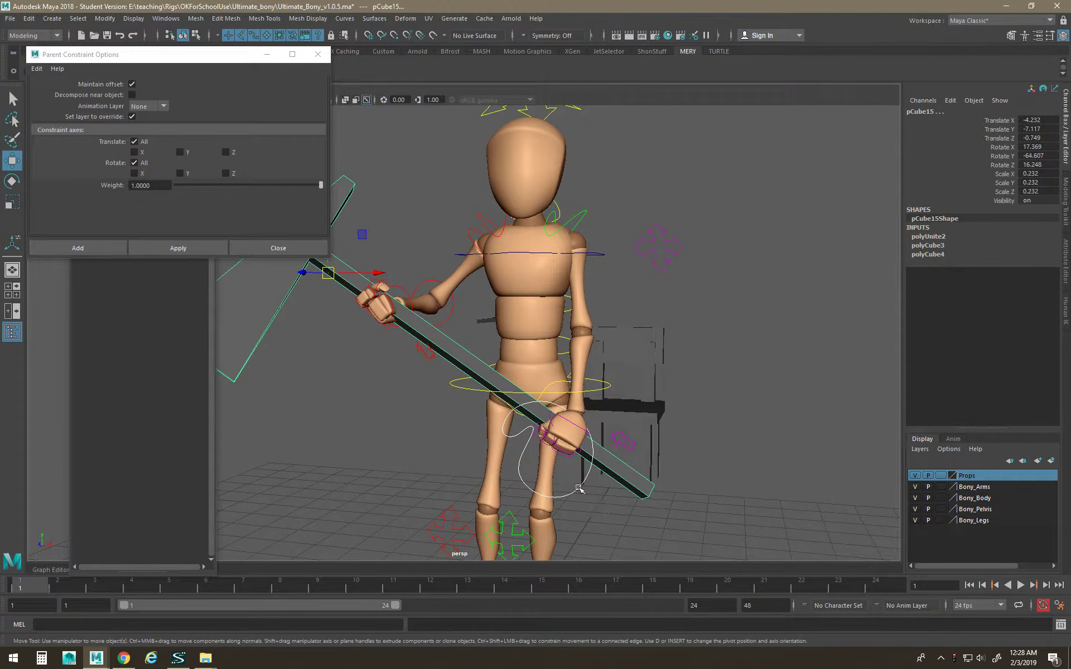
alt+middle_drag(529, 409, 554, 389)
alt+right_drag(553, 389, 304, 308)
alt+middle_drag(364, 313, 385, 305)
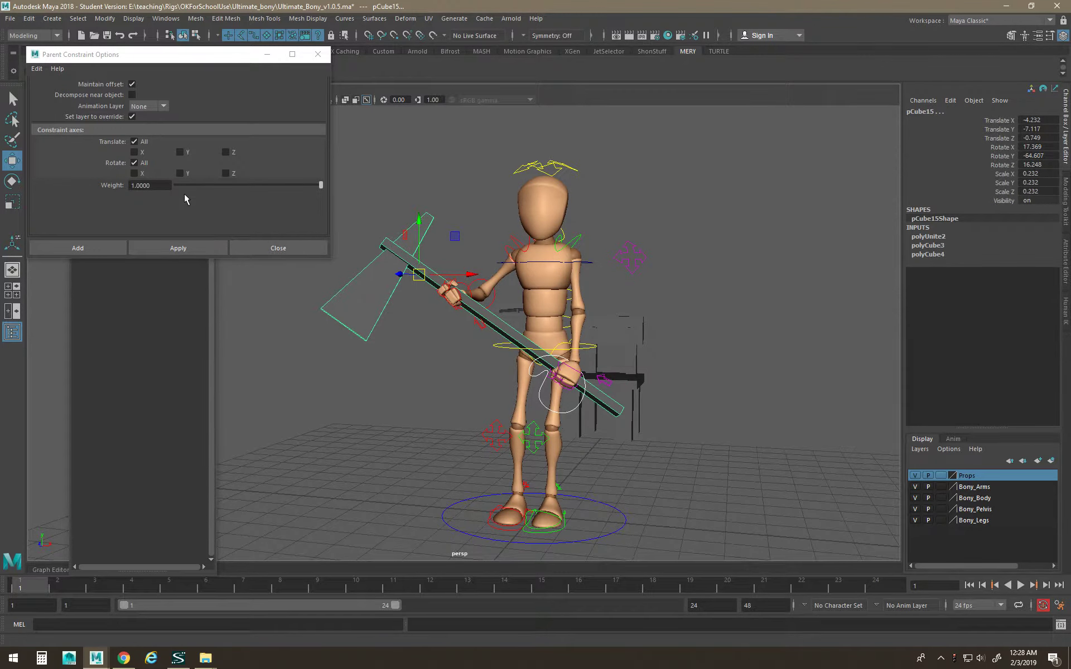
click(179, 253)
Test the axe by rotating the right wrist FK control, then undo the rotation.
alt+right_drag(491, 415, 623, 482)
click(707, 510)
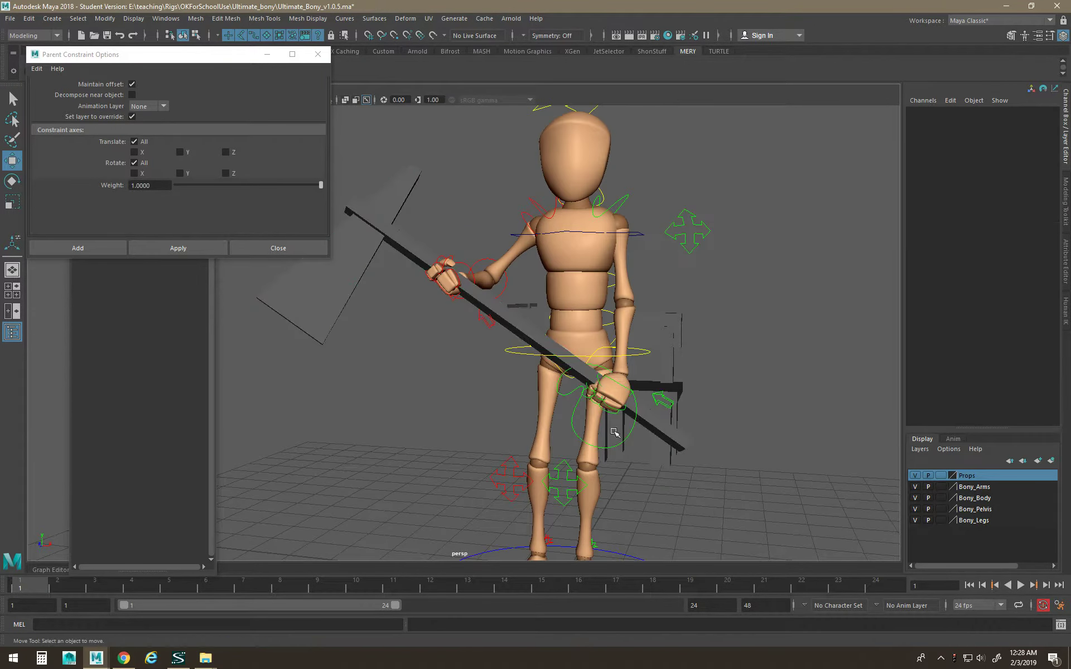
click(457, 261)
key(e)
drag(476, 271, 484, 243)
key(ctrl+z)
alt+drag(523, 296, 488, 315)
key(w)
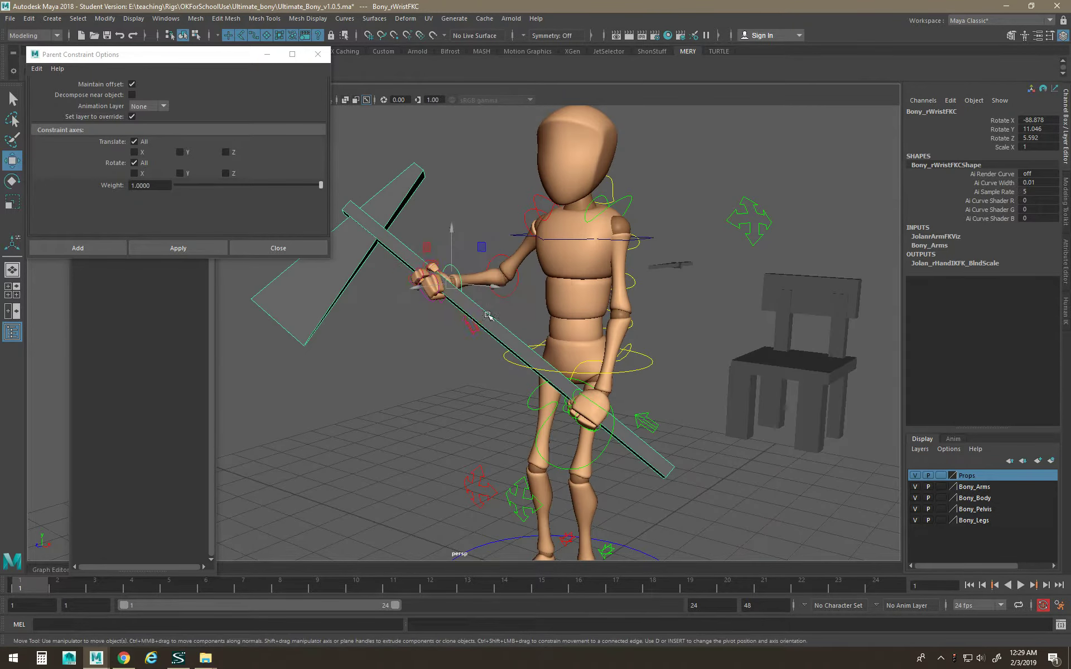
Try rotating the axe to near-horizontal, undo it, and reselect the axe.
click(492, 384)
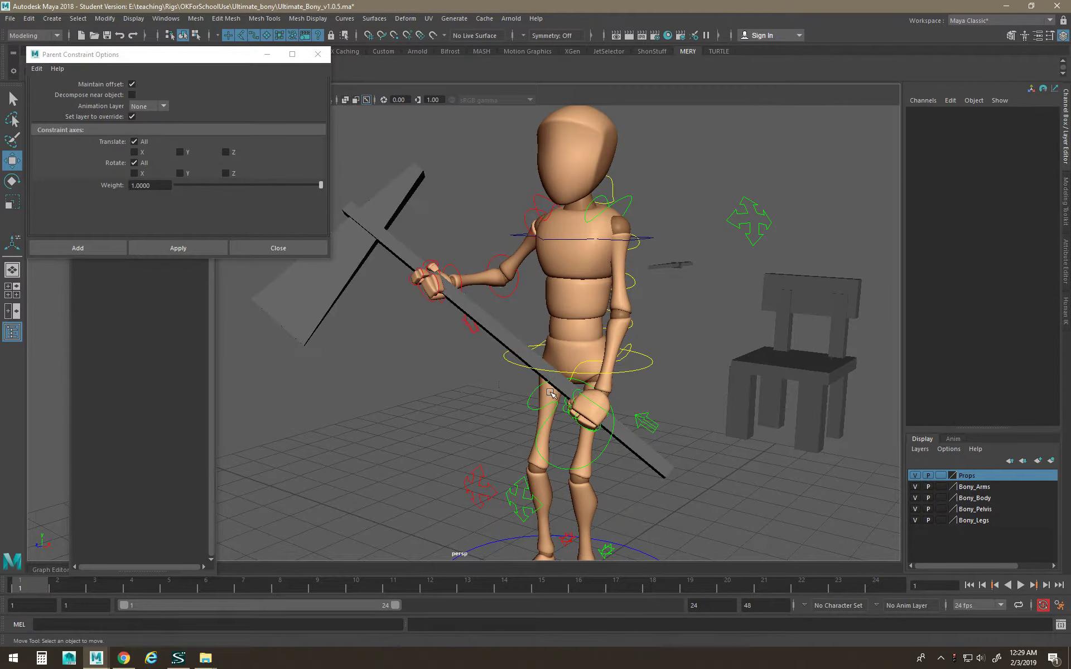
click(533, 355)
key(e)
drag(449, 275, 411, 247)
key(ctrl+z)
key(ctrl+z)
key(ctrl+z)
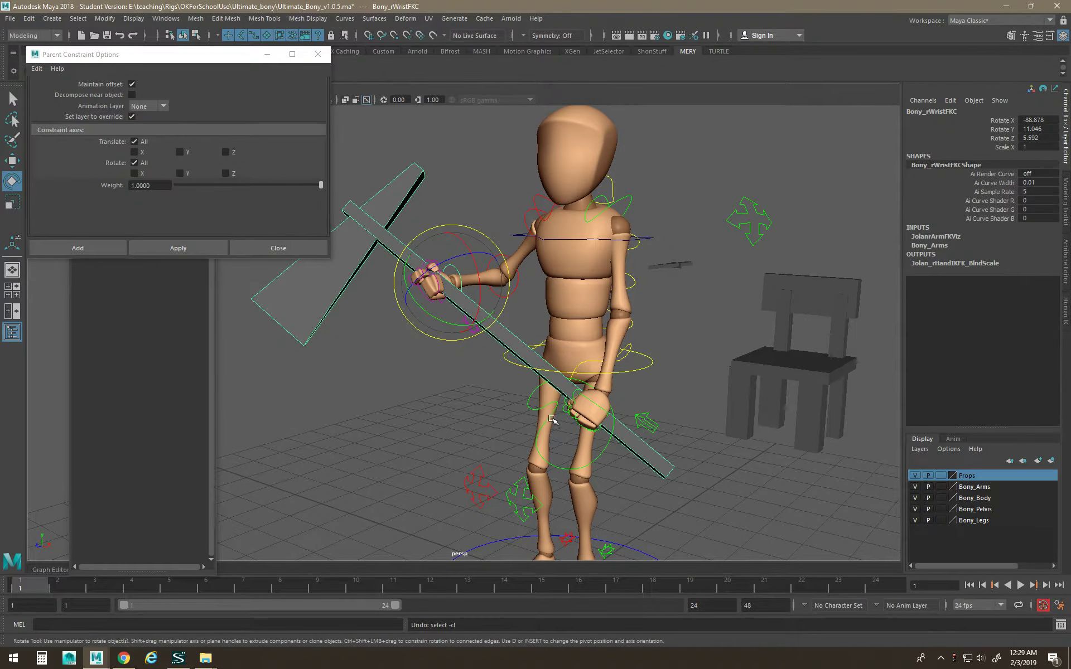
key(ctrl+z)
key(ctrl+z)
key(ctrl+z)
key(ctrl+z)
key(ctrl+z)
click(473, 416)
click(502, 336)
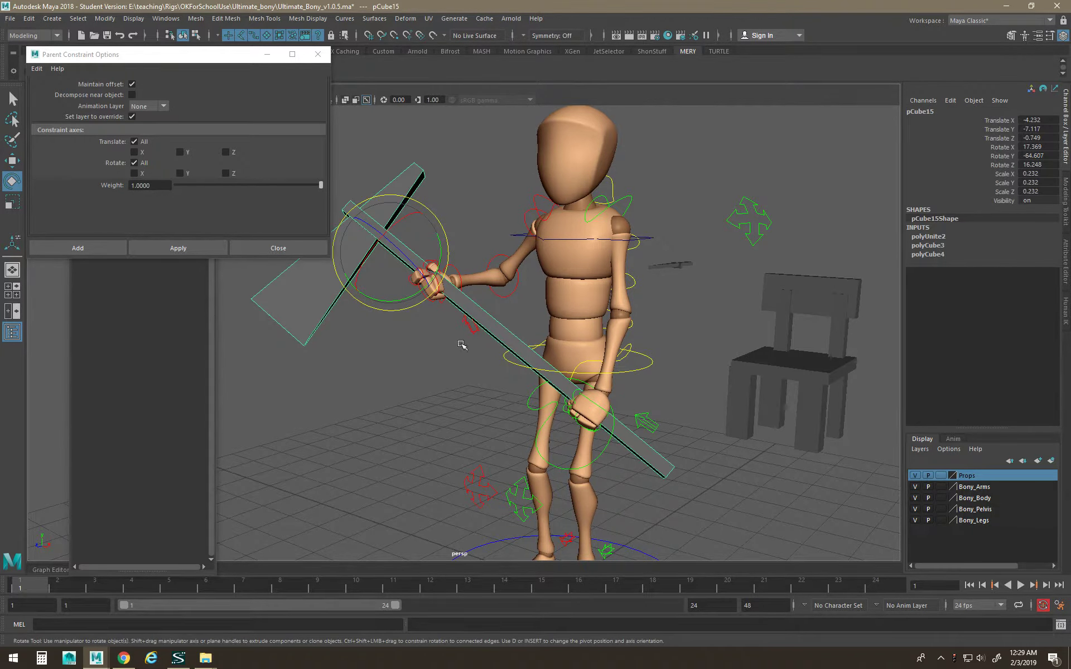
Parent-constrain the left wrist IK control to the axe, then undo that attempt.
key(space)
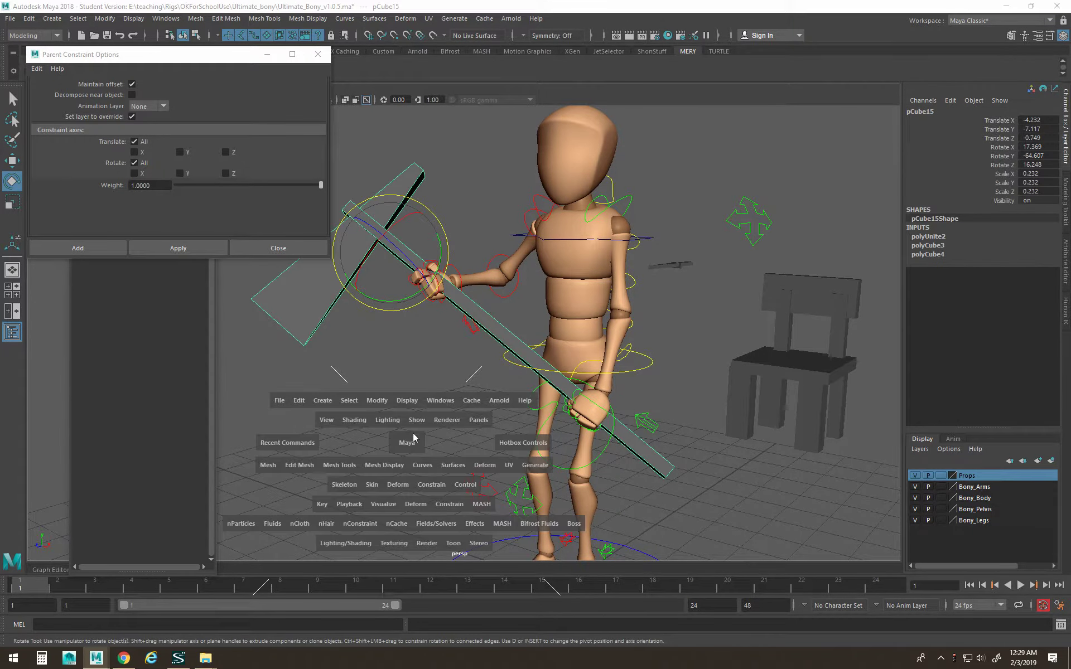
click(441, 485)
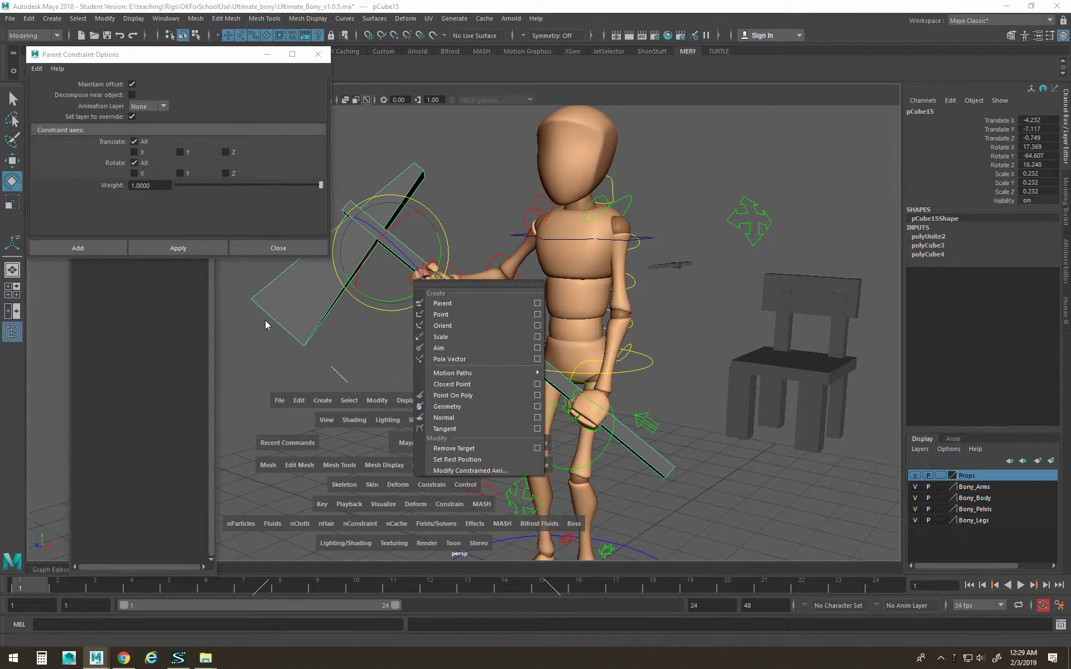
click(453, 305)
click(455, 326)
click(469, 315)
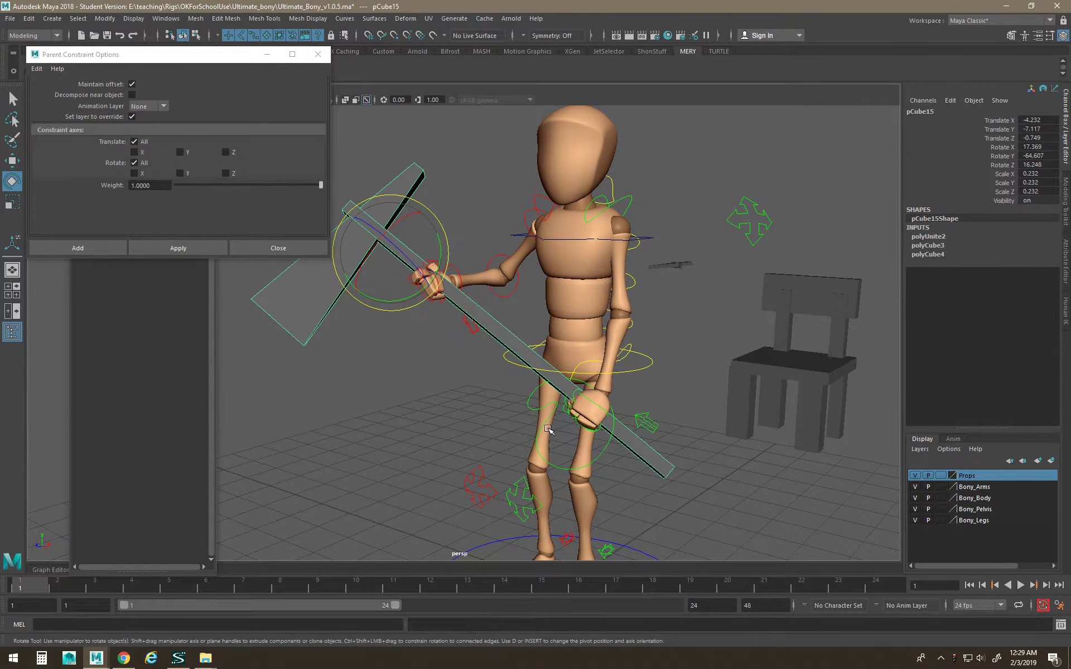
shift+click(528, 403)
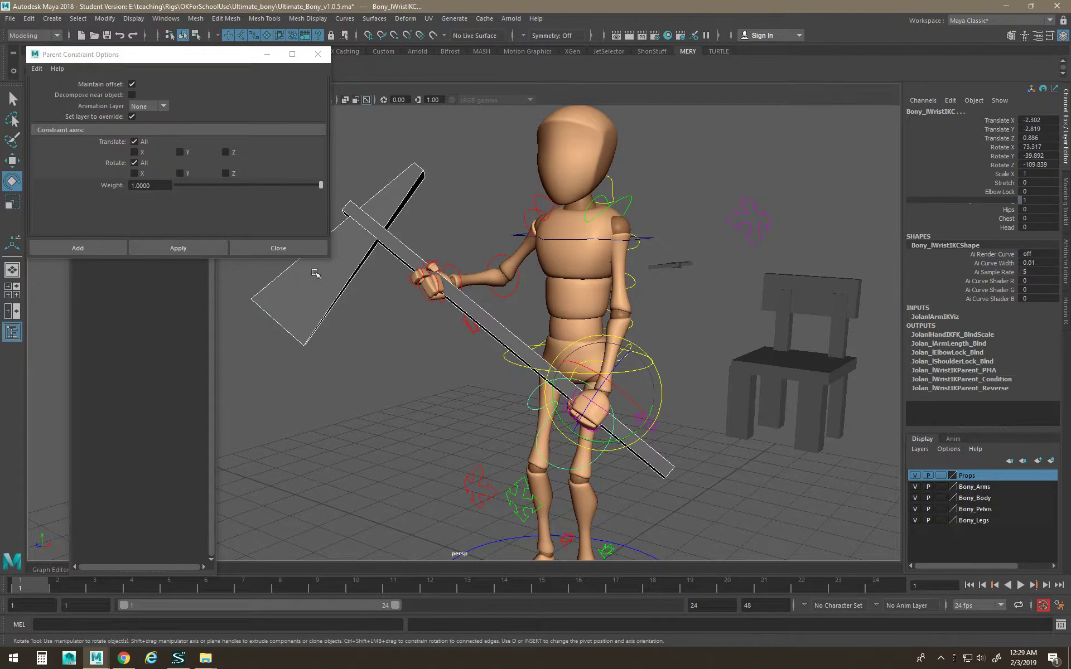
click(179, 248)
click(346, 396)
key(ctrl+z)
key(ctrl+z)
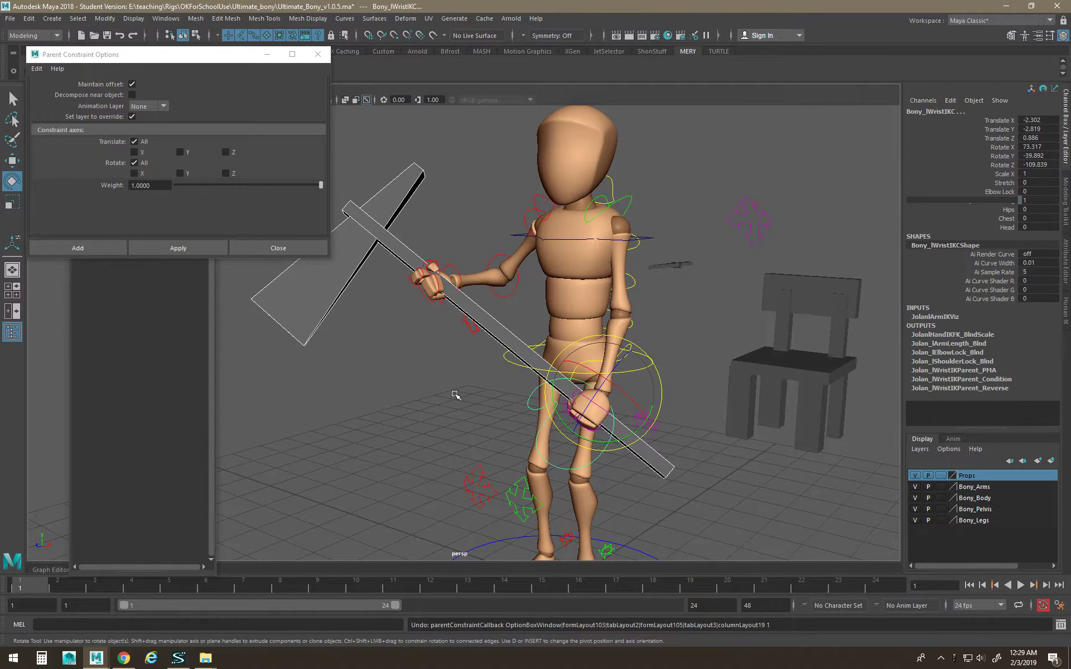
Parent-constrain Bony_lWristIKC to pCube15 with Maintain offset, weight 1.0000.
click(454, 394)
click(494, 329)
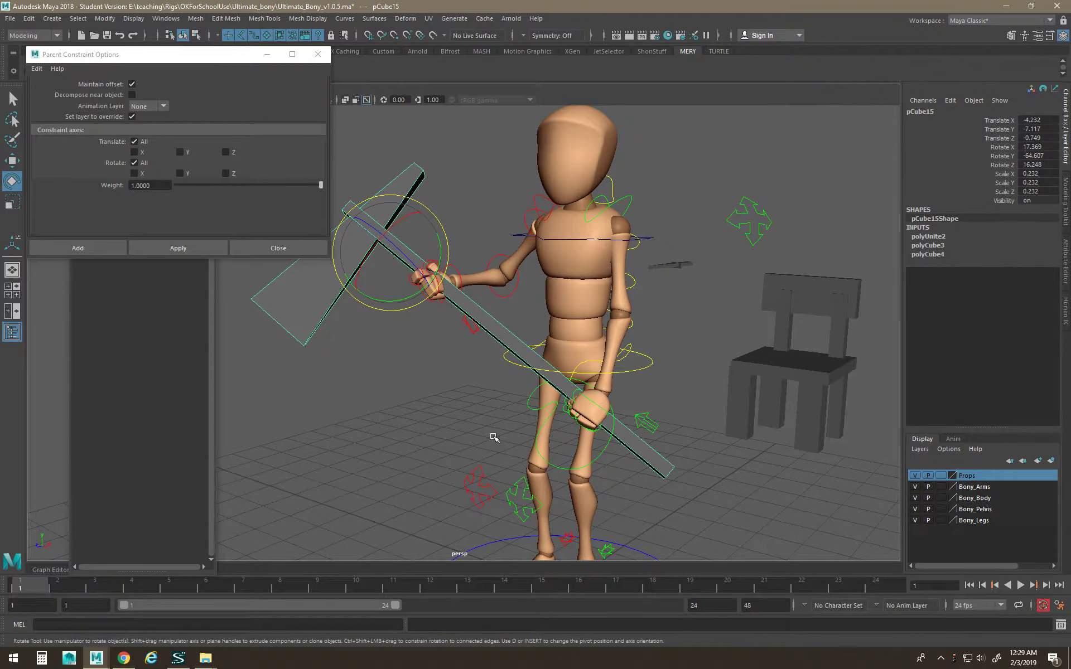
alt+drag(547, 415, 644, 446)
shift+click(624, 443)
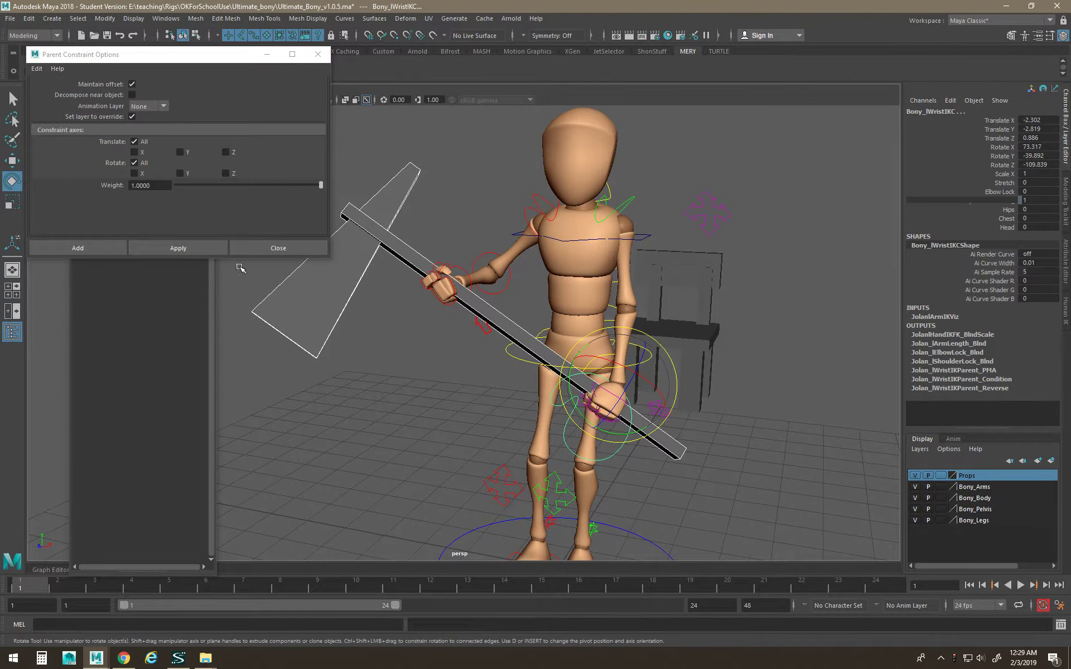
click(196, 248)
alt+drag(438, 363, 447, 342)
Rotate the axe to check the left hand follows, then undo the rotation.
click(491, 321)
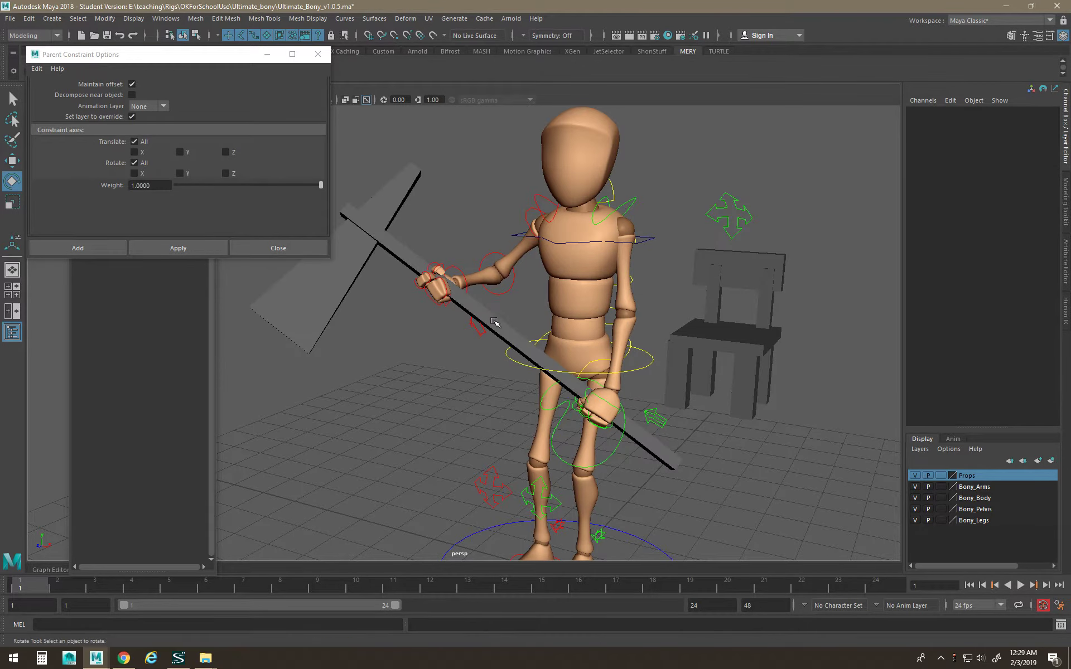
click(493, 322)
drag(385, 234, 413, 263)
key(ctrl+z)
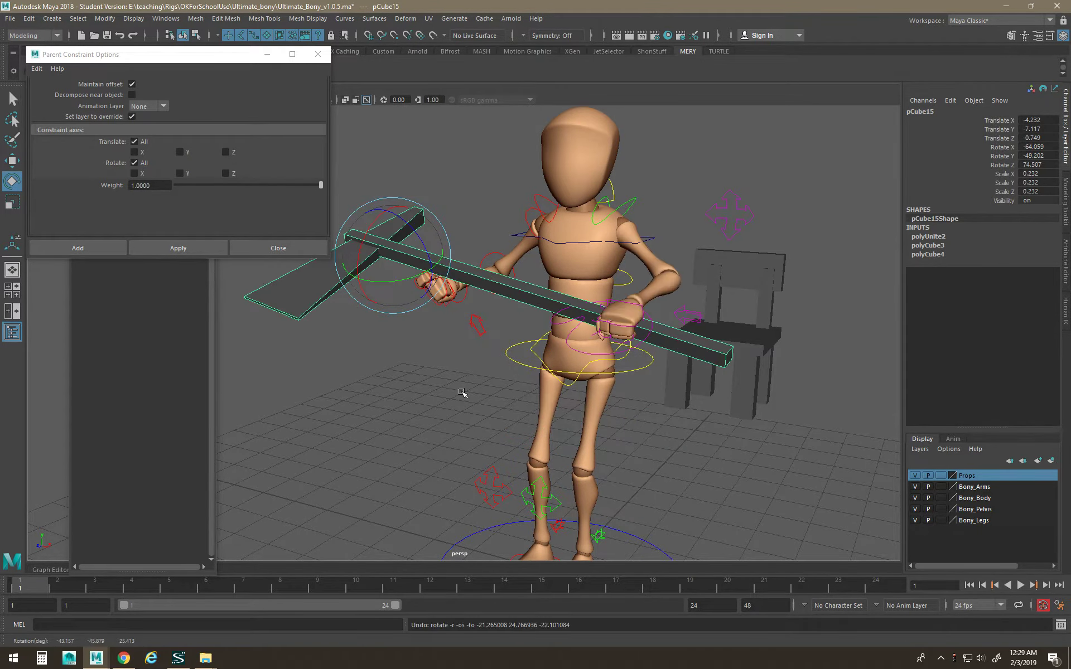
key(w)
key(ctrl+z)
key(ctrl+z)
alt+drag(453, 382, 440, 342)
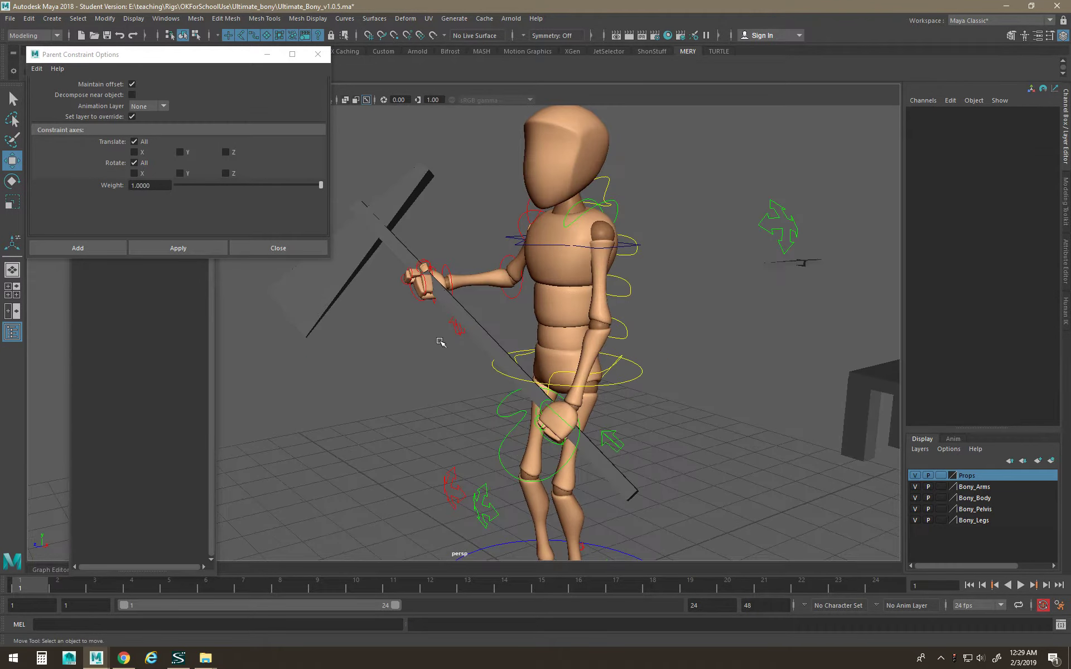
Try rotating the right wrist FK control from a side view, then undo it.
click(446, 276)
alt+drag(446, 276, 485, 257)
key(e)
key(ctrl+z)
alt+drag(513, 315, 419, 274)
key(w)
Rotate Bony_rShoulderFKC to −11.06, 16.394, −54.563, swinging the axe down and forward.
click(411, 230)
key(e)
drag(405, 225, 444, 277)
alt+drag(602, 314, 555, 328)
drag(491, 281, 551, 275)
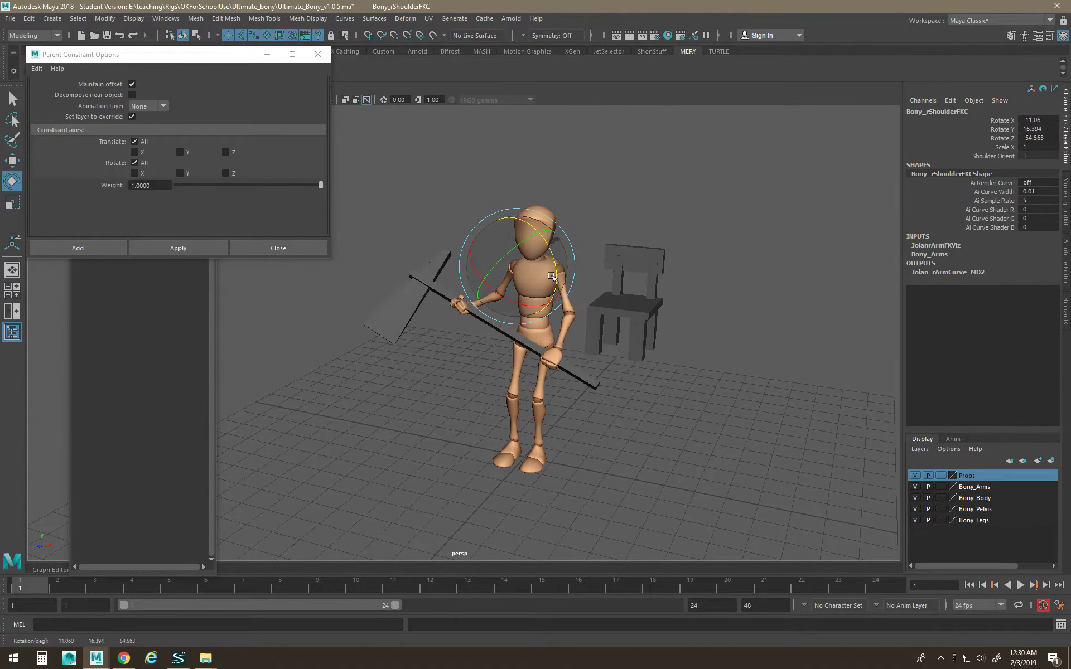
alt+drag(660, 372, 660, 405)
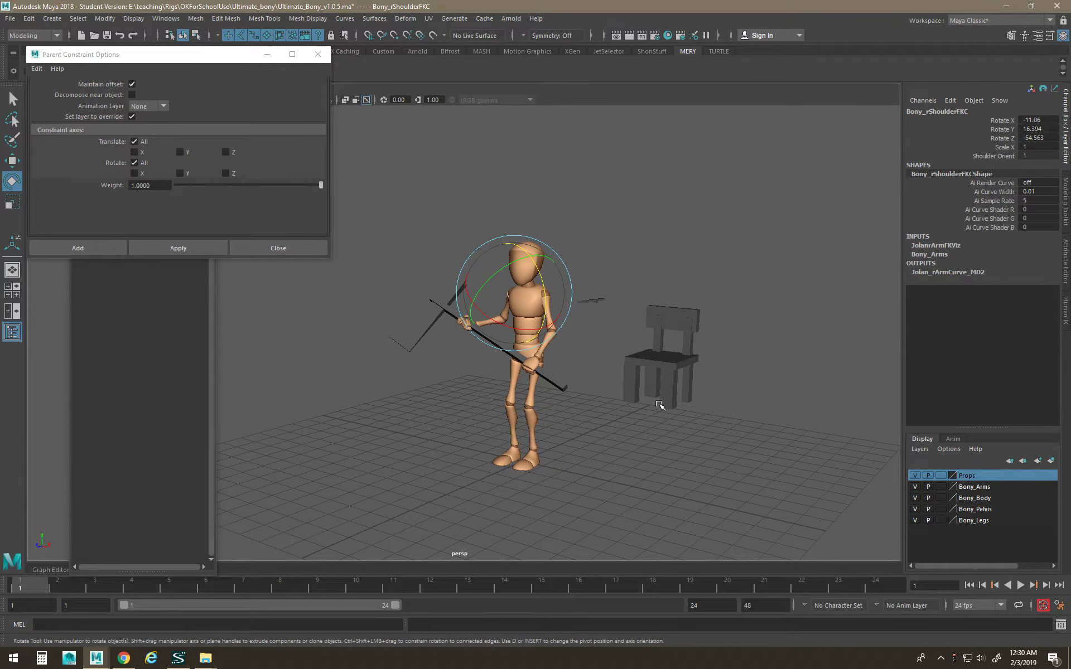